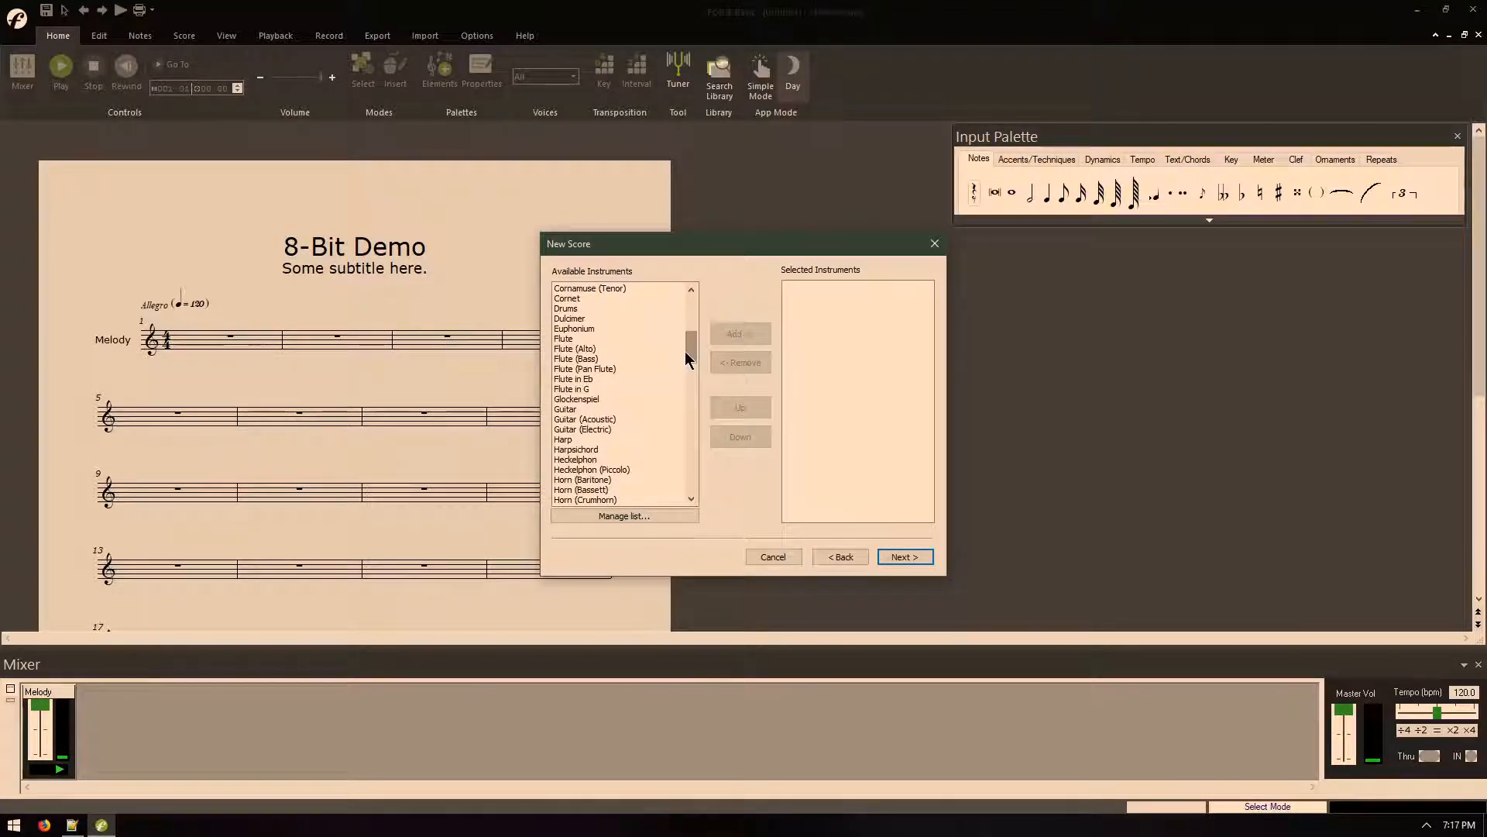
- Try to add five Guitar instruments to the new score
{"action": "left_click", "coordinate": [617, 419]}
{"action": "left_click", "coordinate": [612, 410]}
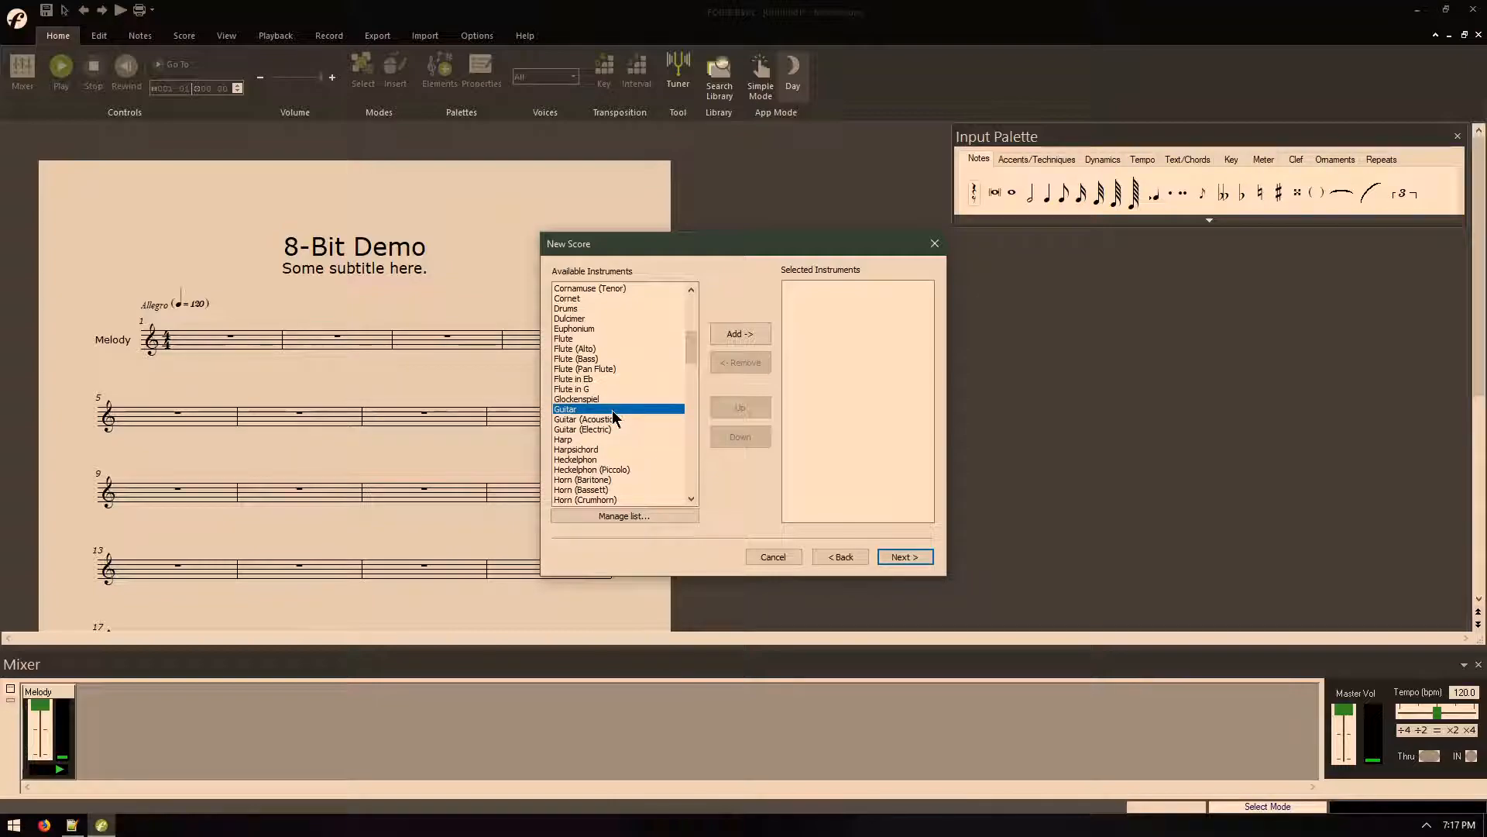
{"action": "double_click", "coordinate": [612, 410]}
{"action": "double_click", "coordinate": [621, 406]}
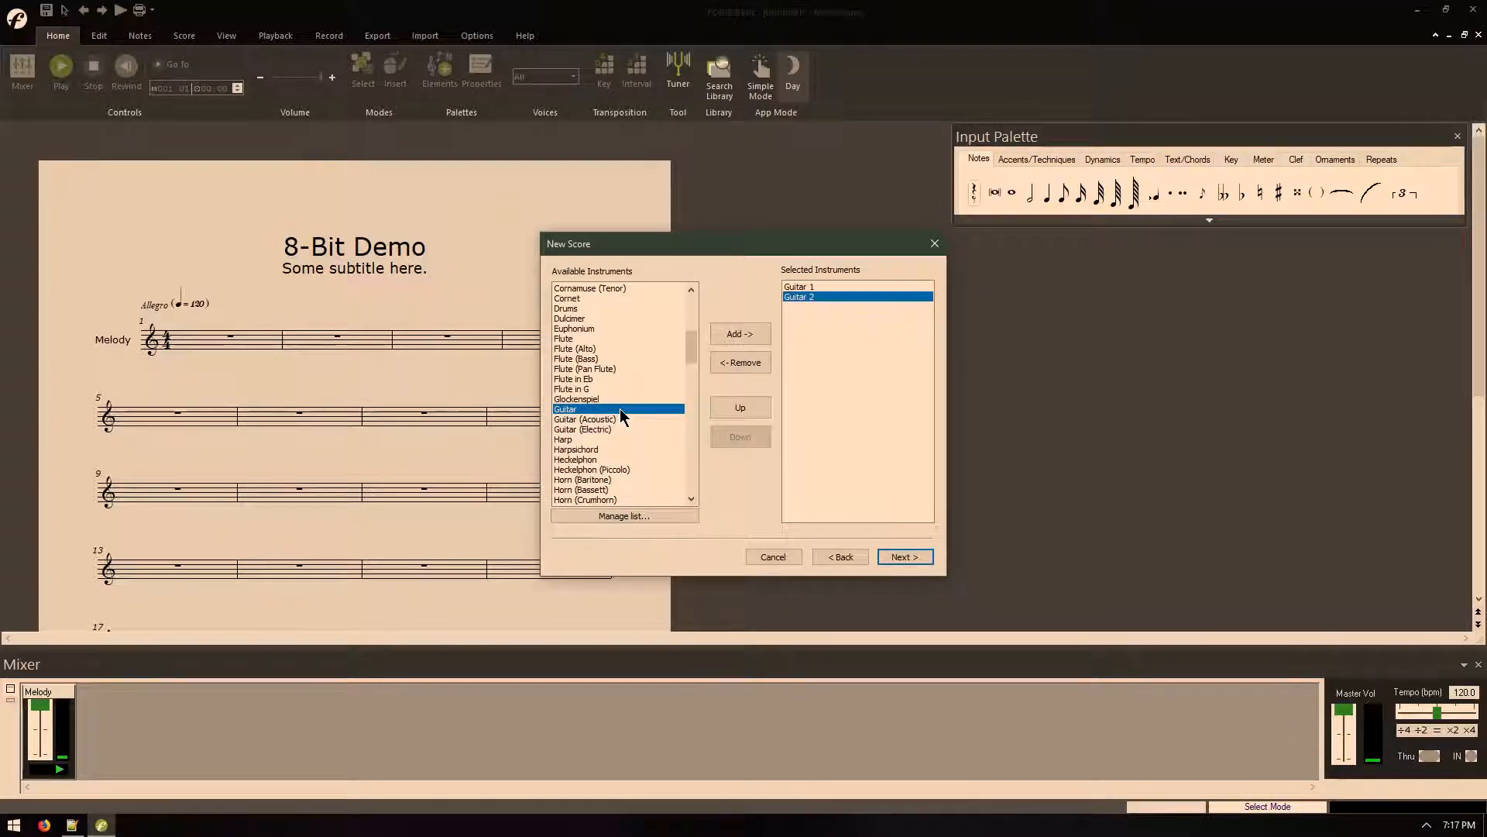
{"action": "double_click", "coordinate": [620, 408]}
{"action": "double_click", "coordinate": [619, 407]}
{"action": "double_click", "coordinate": [619, 407]}
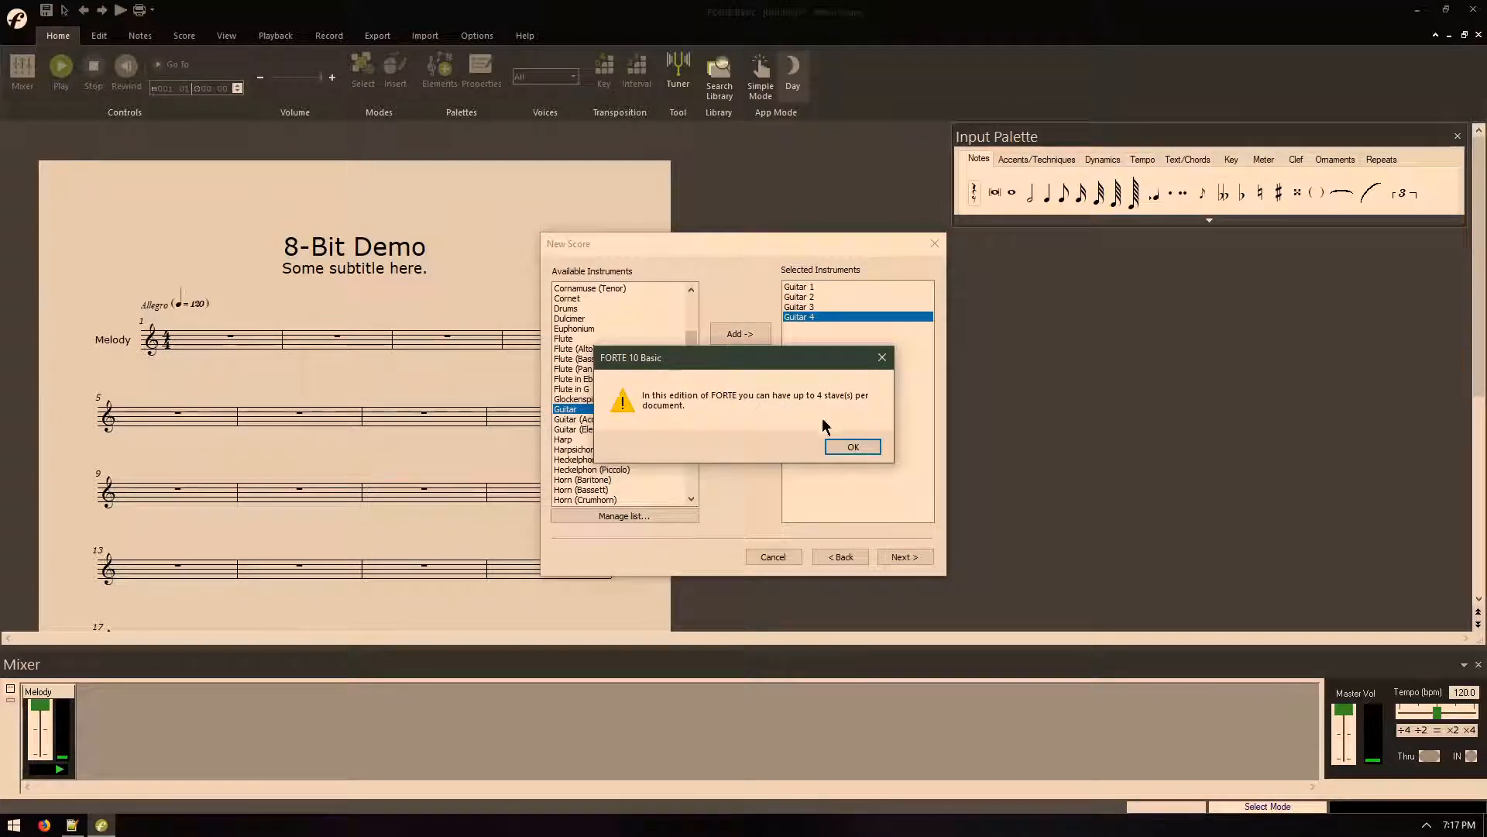
{"action": "left_click", "coordinate": [853, 448]}
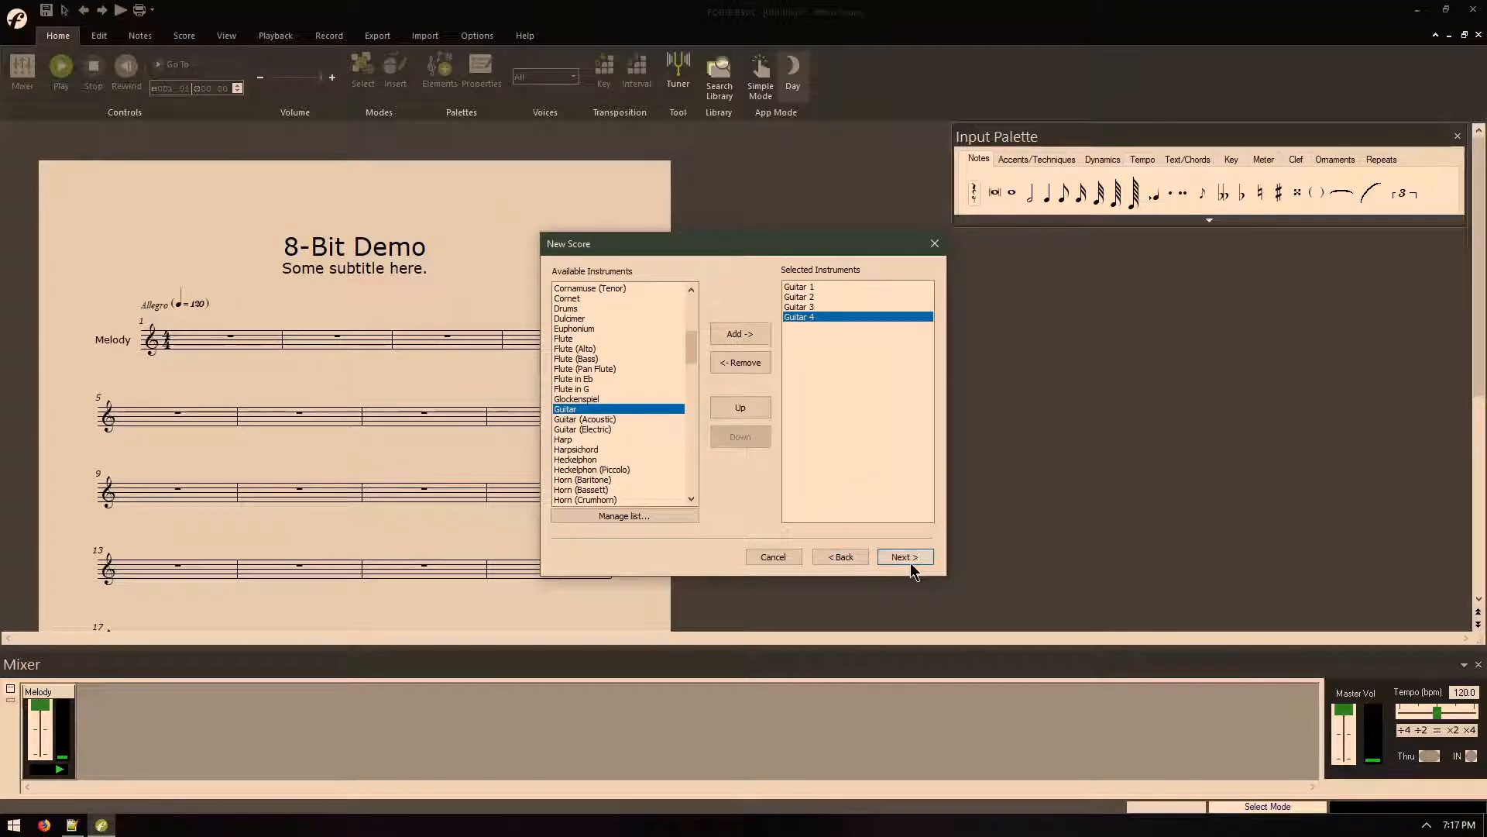
- Remove all four Guitar entries from the new score's selected instruments
{"action": "left_click", "coordinate": [738, 364]}
{"action": "left_click", "coordinate": [738, 364]}
{"action": "left_click", "coordinate": [739, 364]}
{"action": "left_click", "coordinate": [738, 370]}
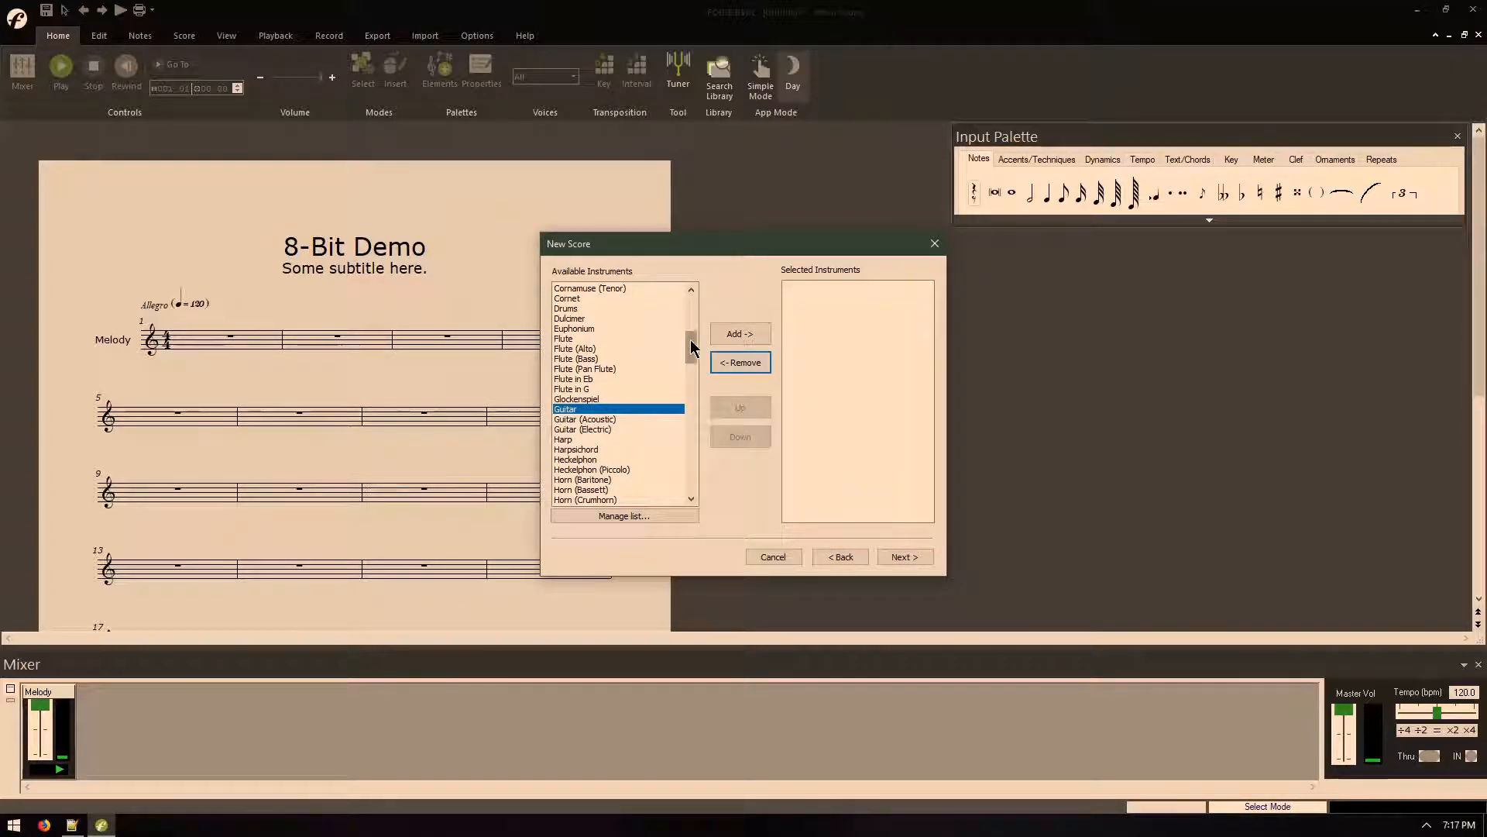
- Try to add five Piano instruments to the new score and clear the selected instruments again
{"action": "scroll", "coordinate": [674, 411], "scroll_direction": "down", "scroll_amount": 20}
{"action": "scroll", "coordinate": [673, 443], "scroll_direction": "up", "scroll_amount": 6}
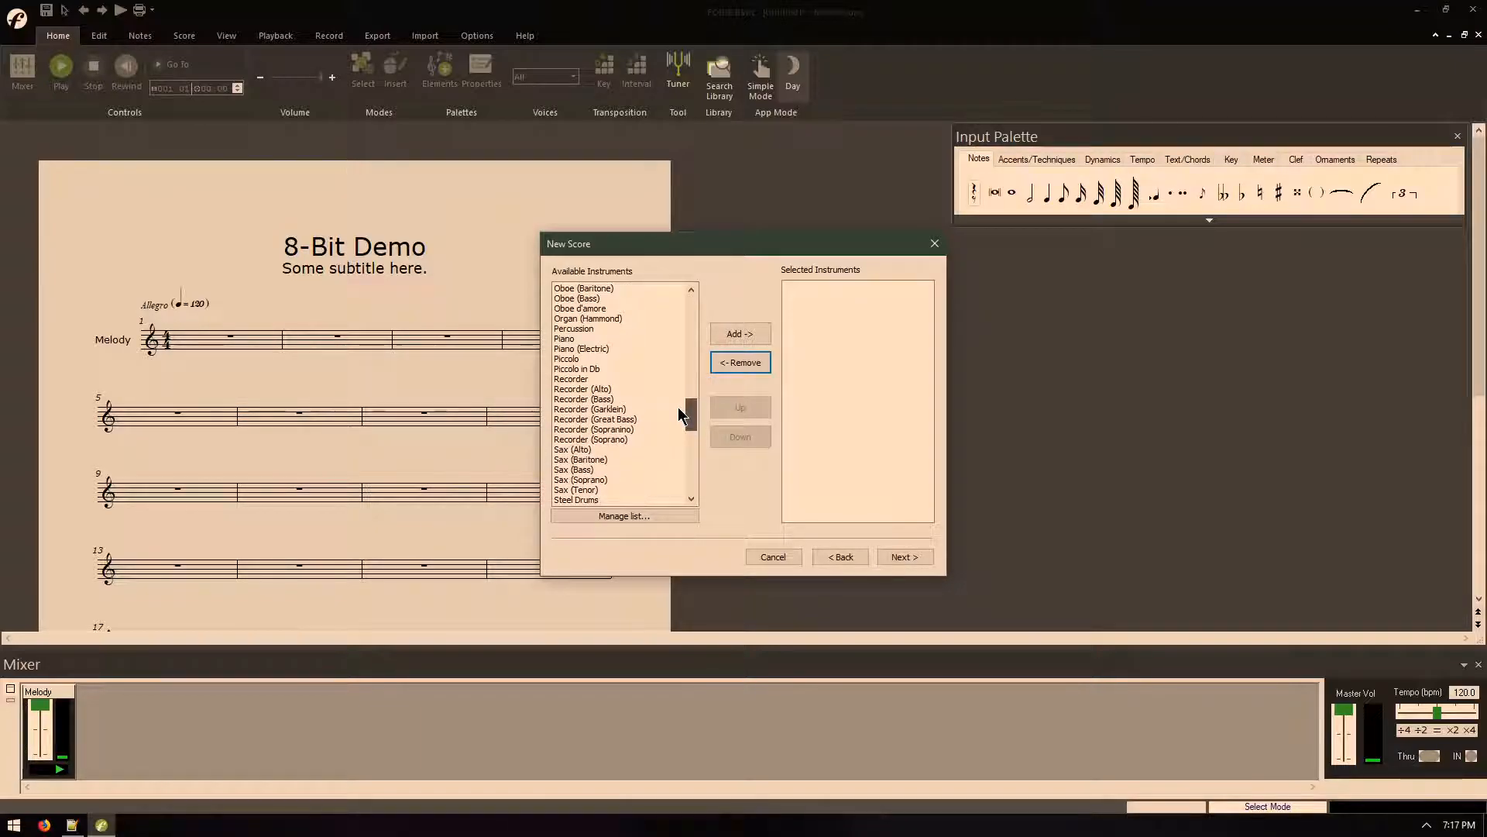
{"action": "double_click", "coordinate": [620, 336]}
{"action": "double_click", "coordinate": [621, 337]}
{"action": "double_click", "coordinate": [620, 336]}
{"action": "double_click", "coordinate": [620, 336]}
{"action": "double_click", "coordinate": [621, 336]}
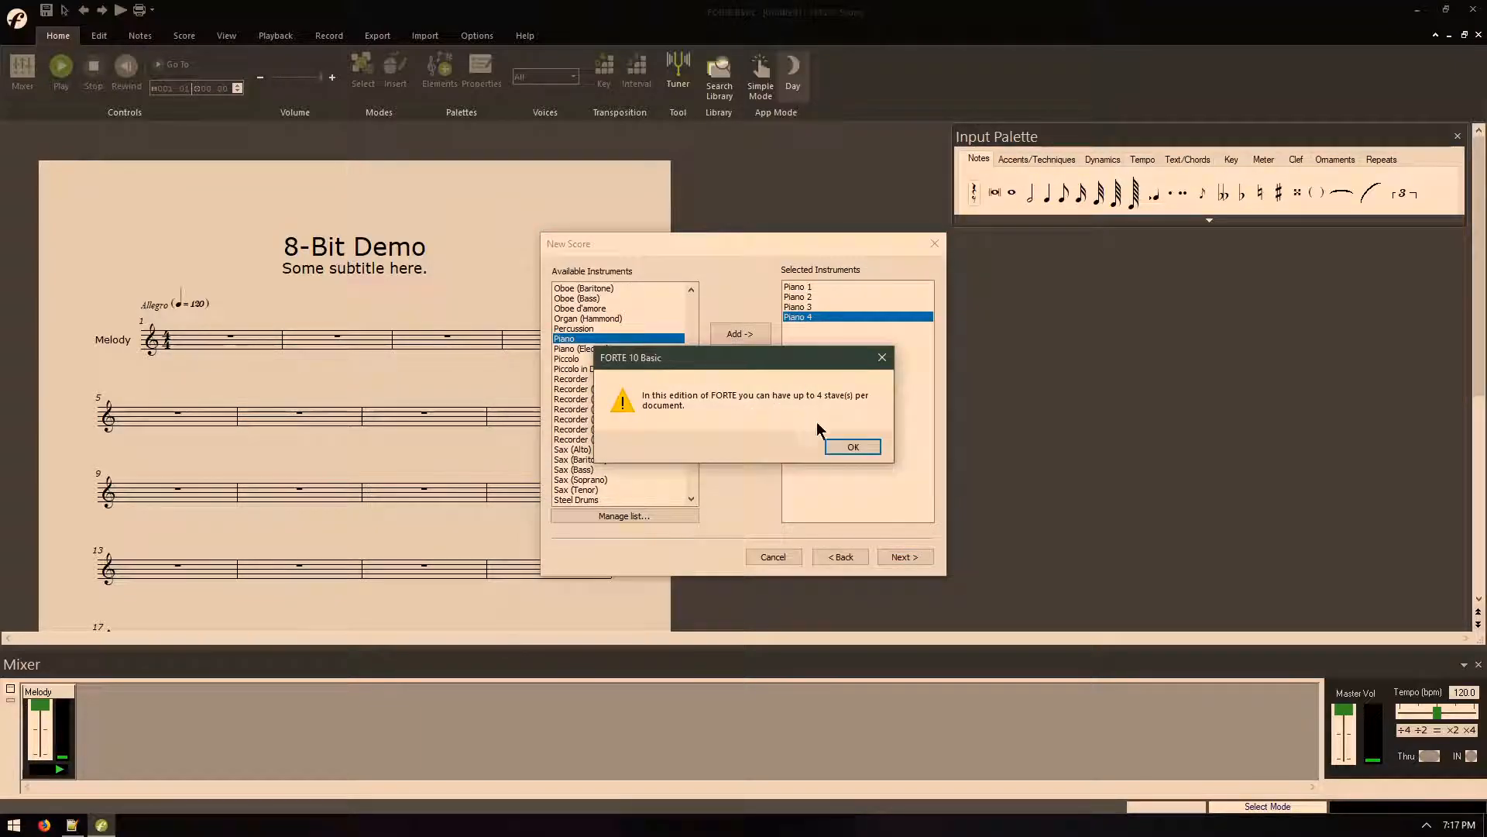
{"action": "left_click", "coordinate": [837, 446]}
{"action": "double_click", "coordinate": [723, 368]}
{"action": "double_click", "coordinate": [723, 370]}
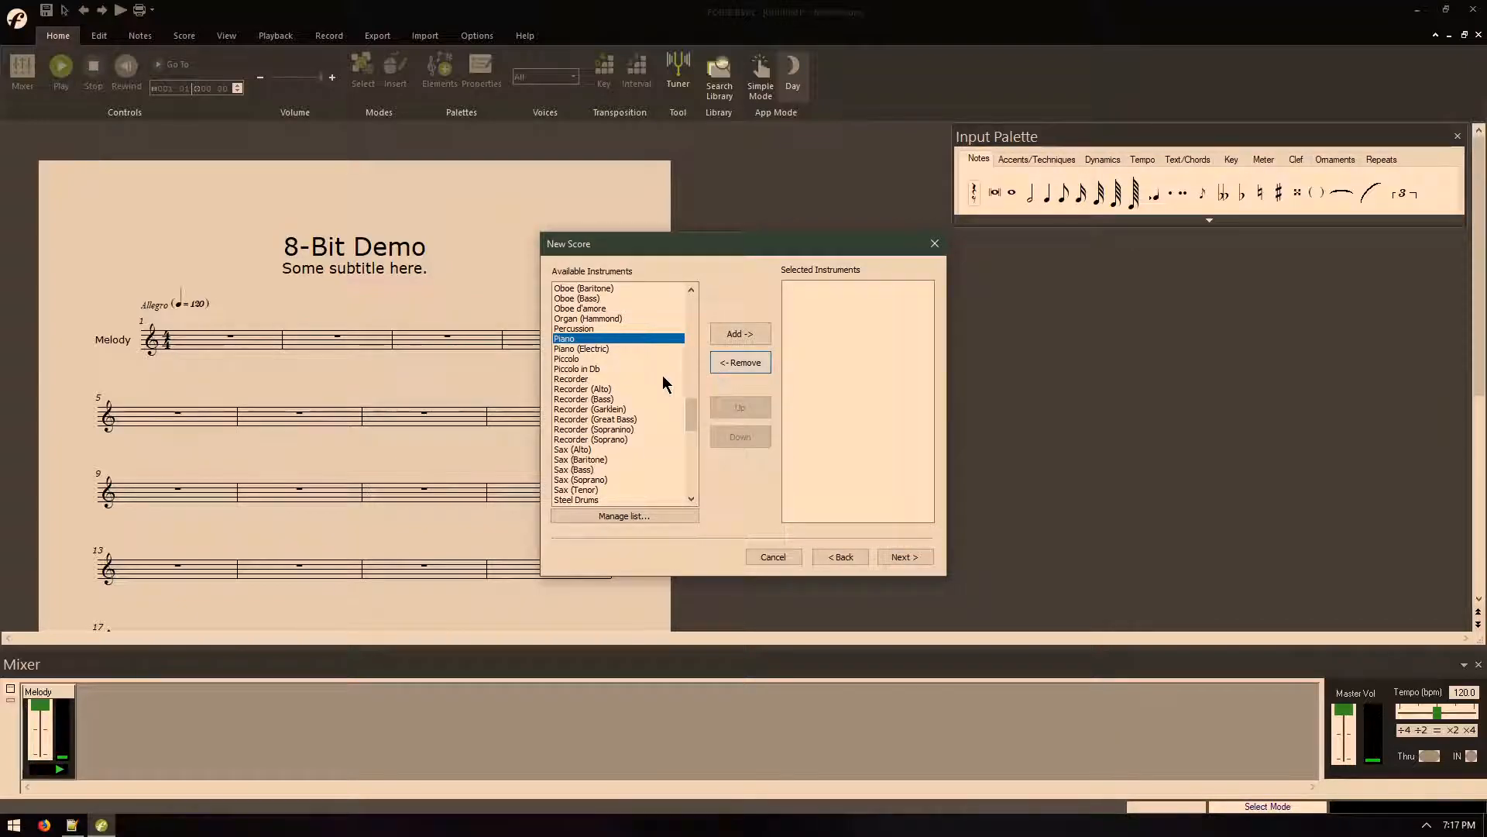
- Add four Guitar instruments to the new score and continue to the time signature and key settings
{"action": "left_click_drag", "start_coordinate": [695, 418], "coordinate": [690, 368]}
{"action": "double_click", "coordinate": [608, 288]}
{"action": "double_click", "coordinate": [608, 289]}
{"action": "double_click", "coordinate": [607, 287]}
{"action": "double_click", "coordinate": [608, 287]}
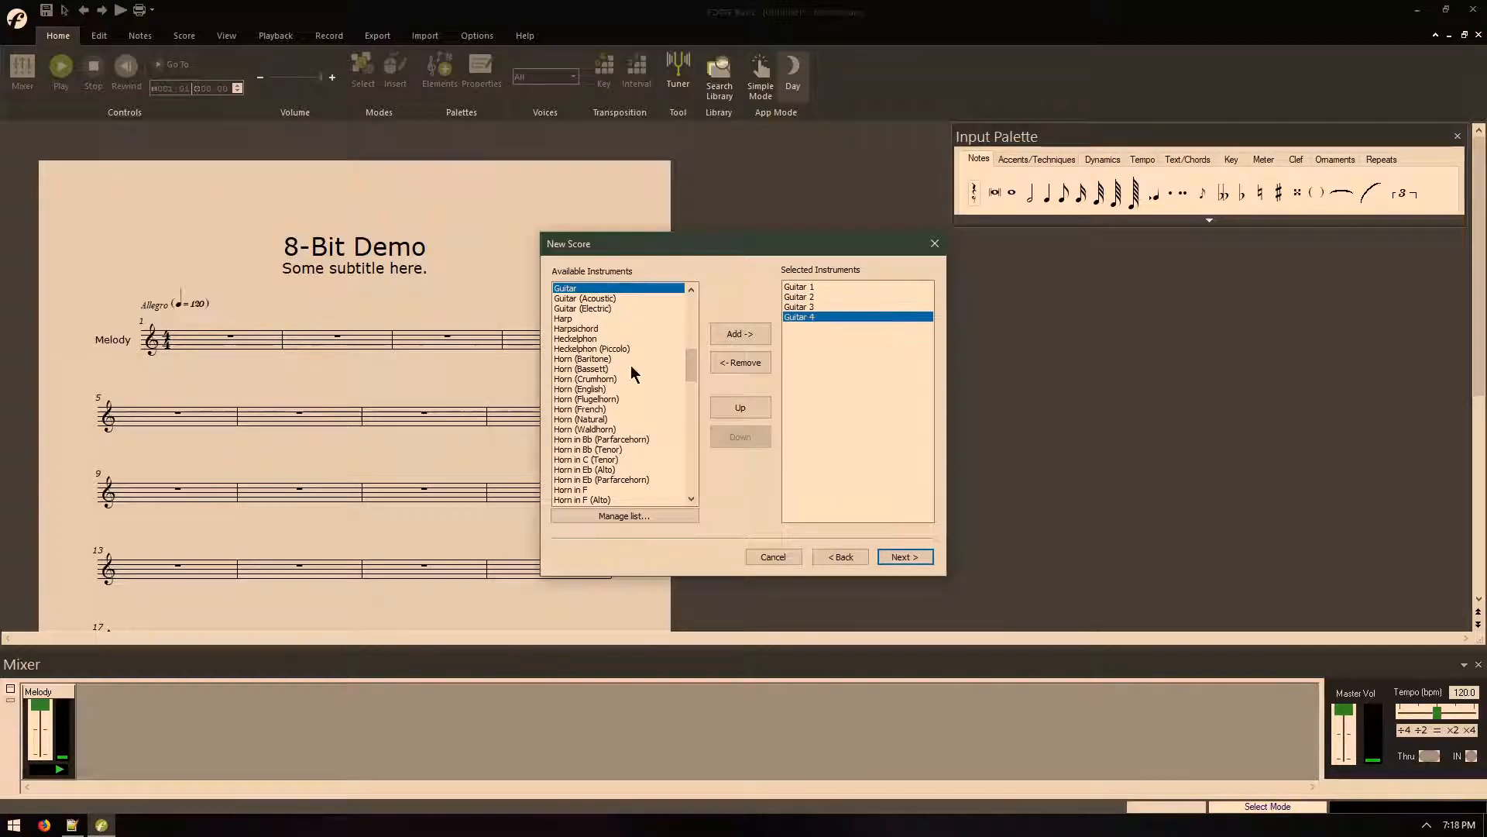
{"action": "left_click", "coordinate": [891, 558]}
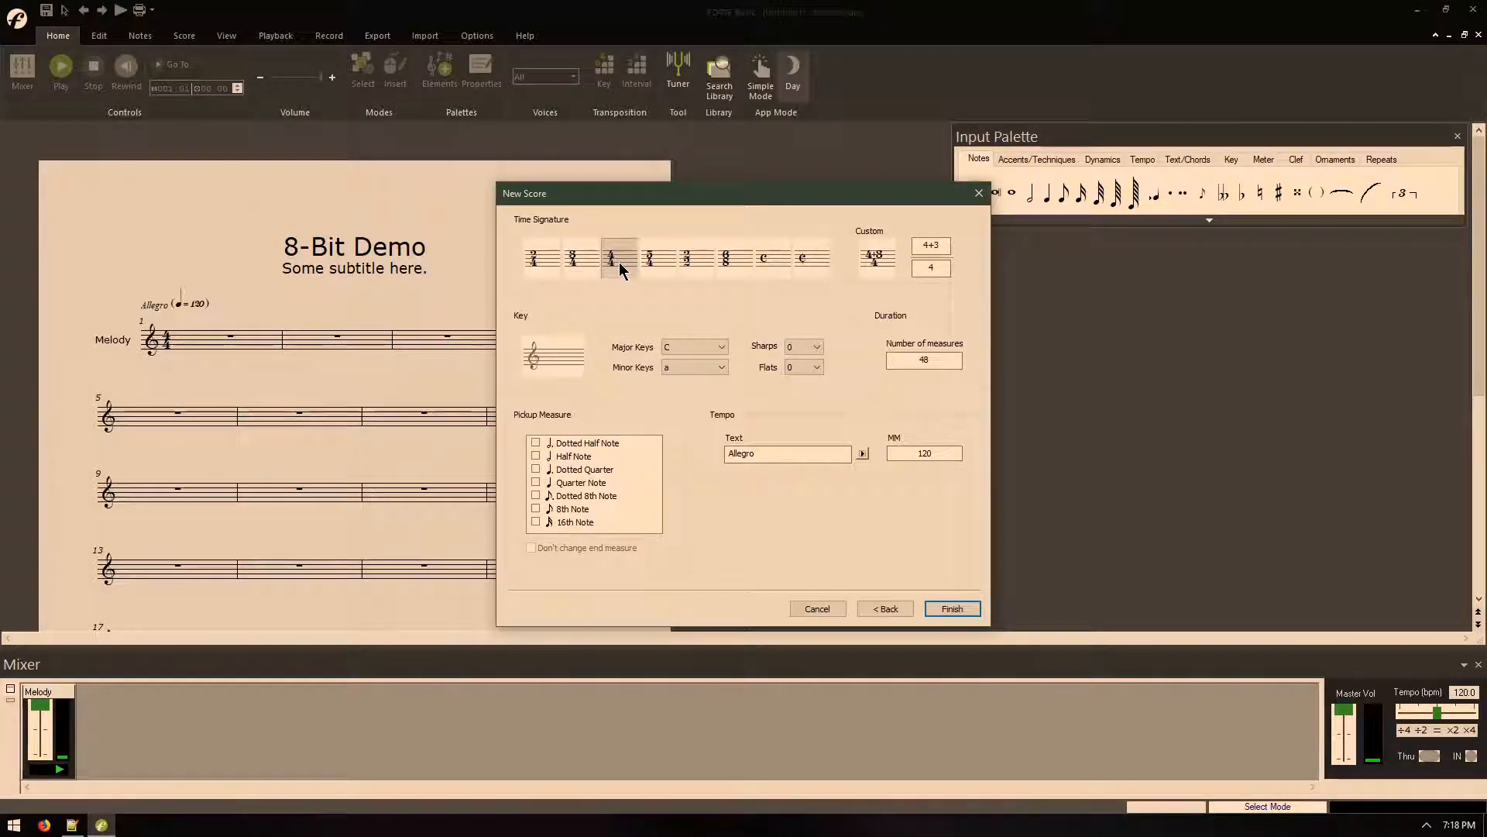
- Set the new score's time signature to 3/4 and its key to e minor
{"action": "left_click", "coordinate": [578, 266]}
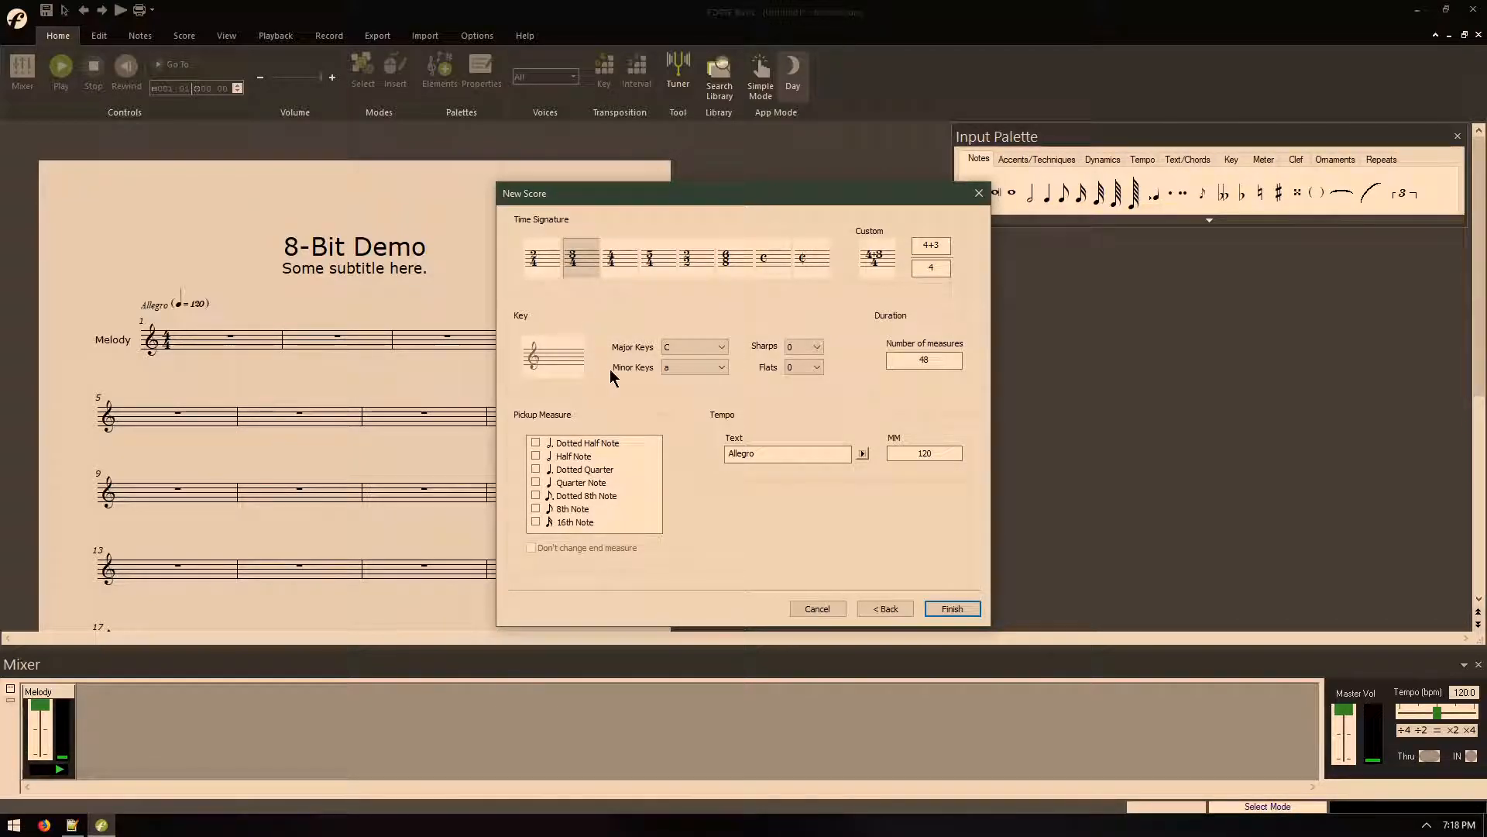
{"action": "left_click", "coordinate": [705, 367]}
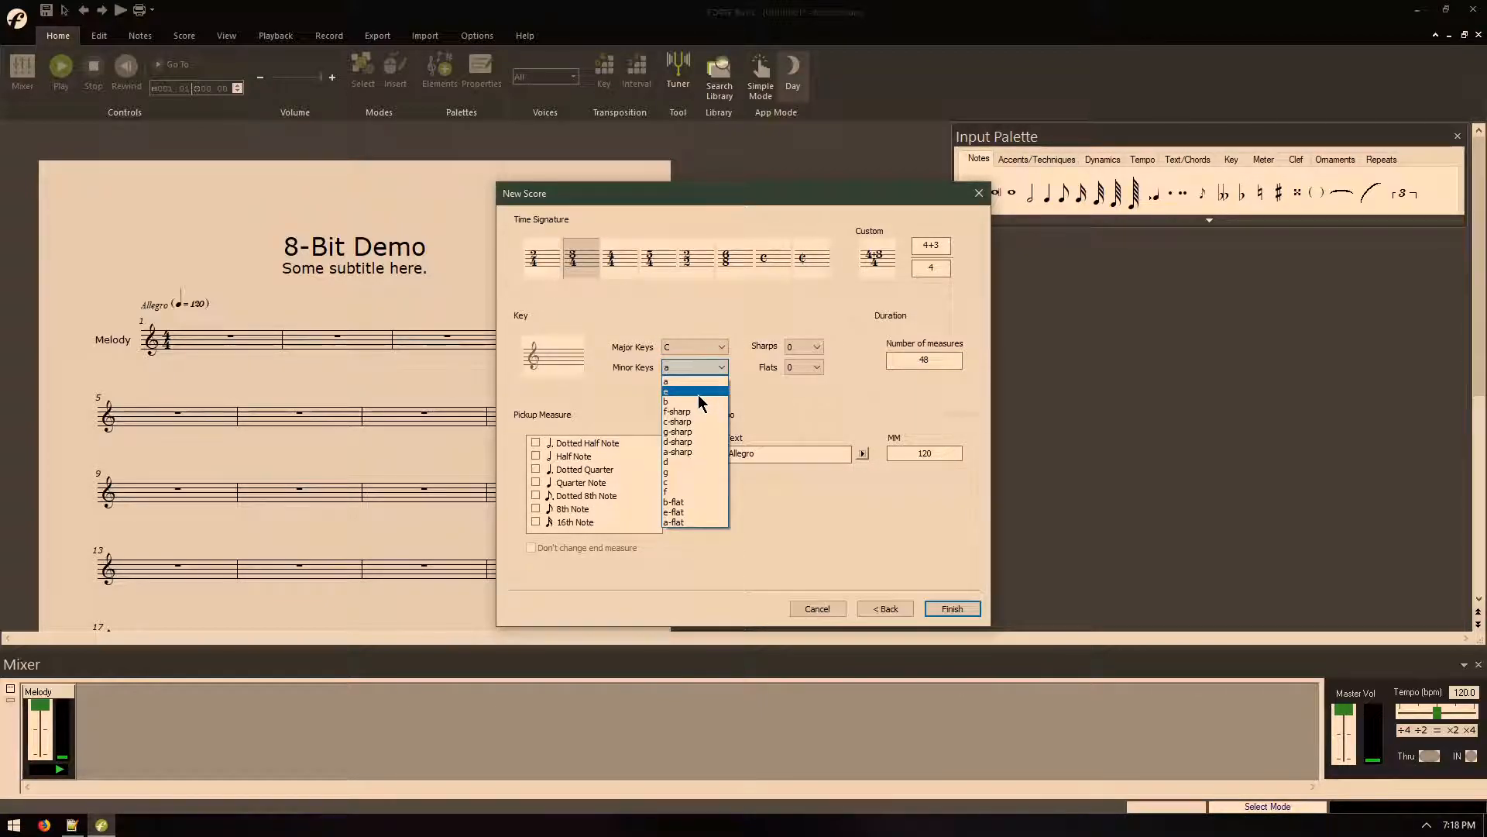
{"action": "left_click", "coordinate": [698, 393]}
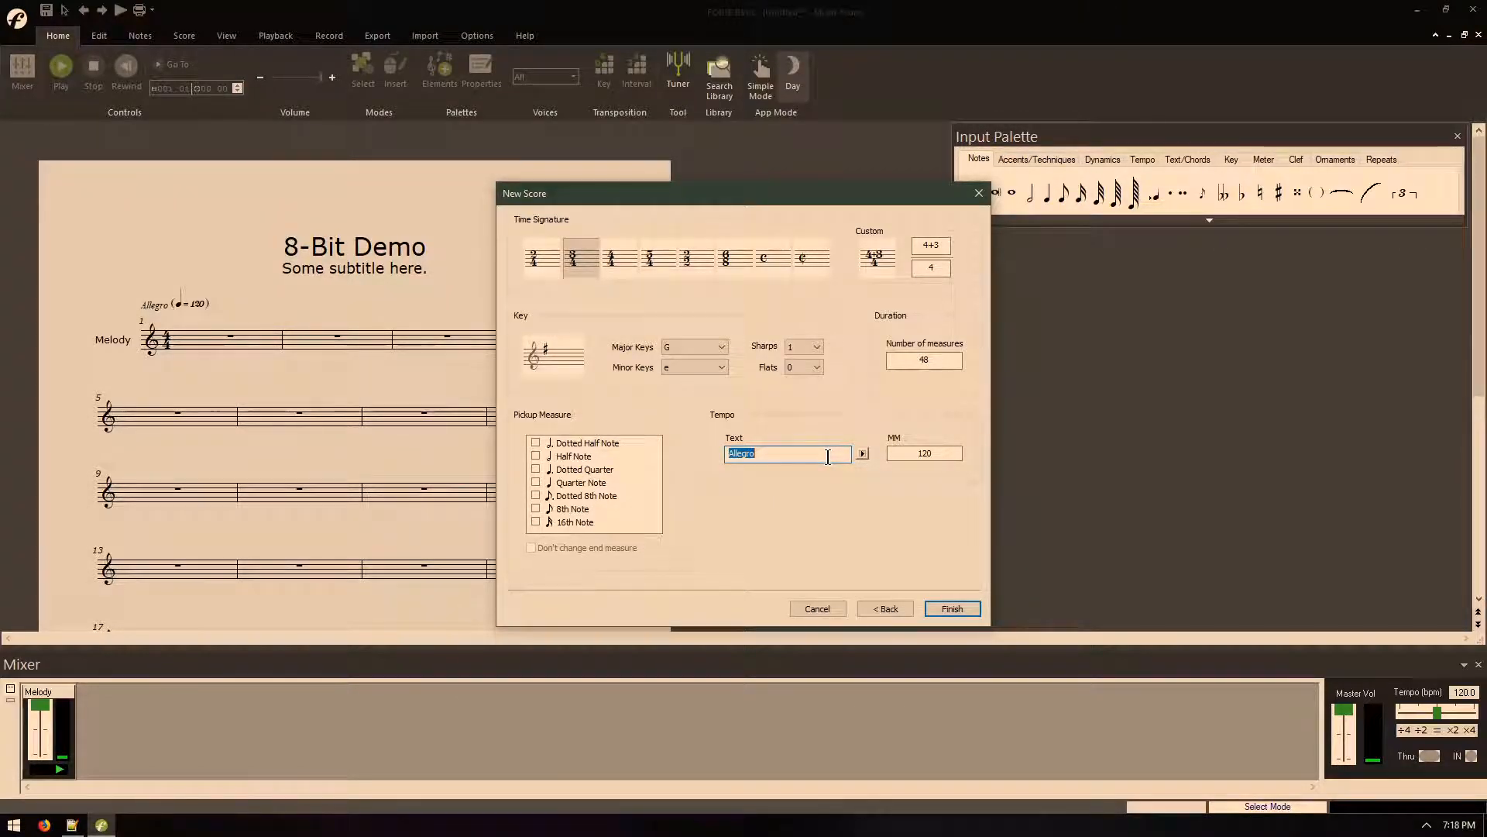
- Set the tempo text to Moderately Fast at 105 MM and create the score
{"action": "type", "text": "erately Fast"}
{"action": "key", "text": "Tab"}
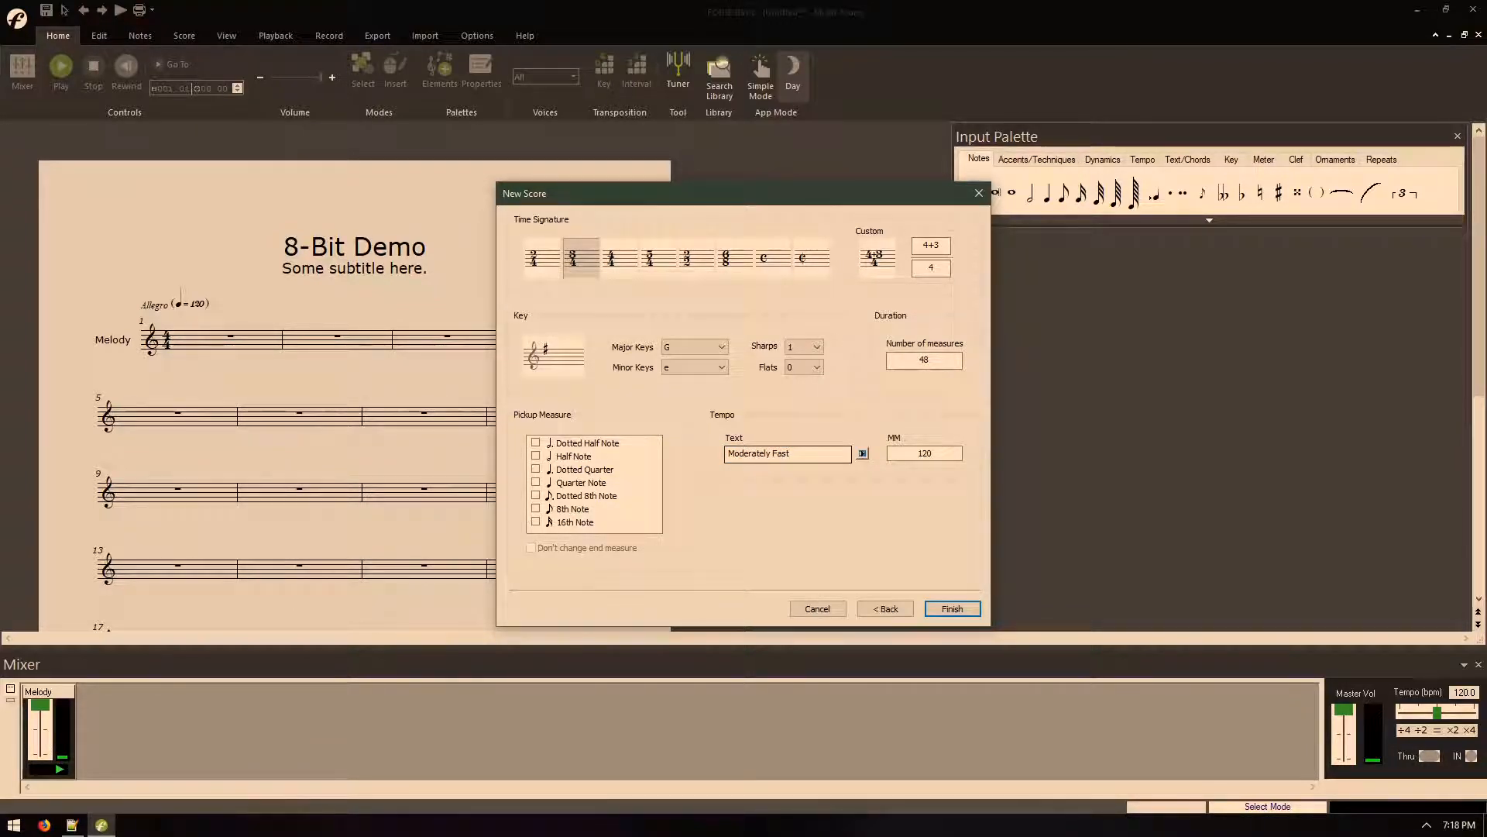
{"action": "type", "text": "1"}
{"action": "left_click", "coordinate": [933, 608]}
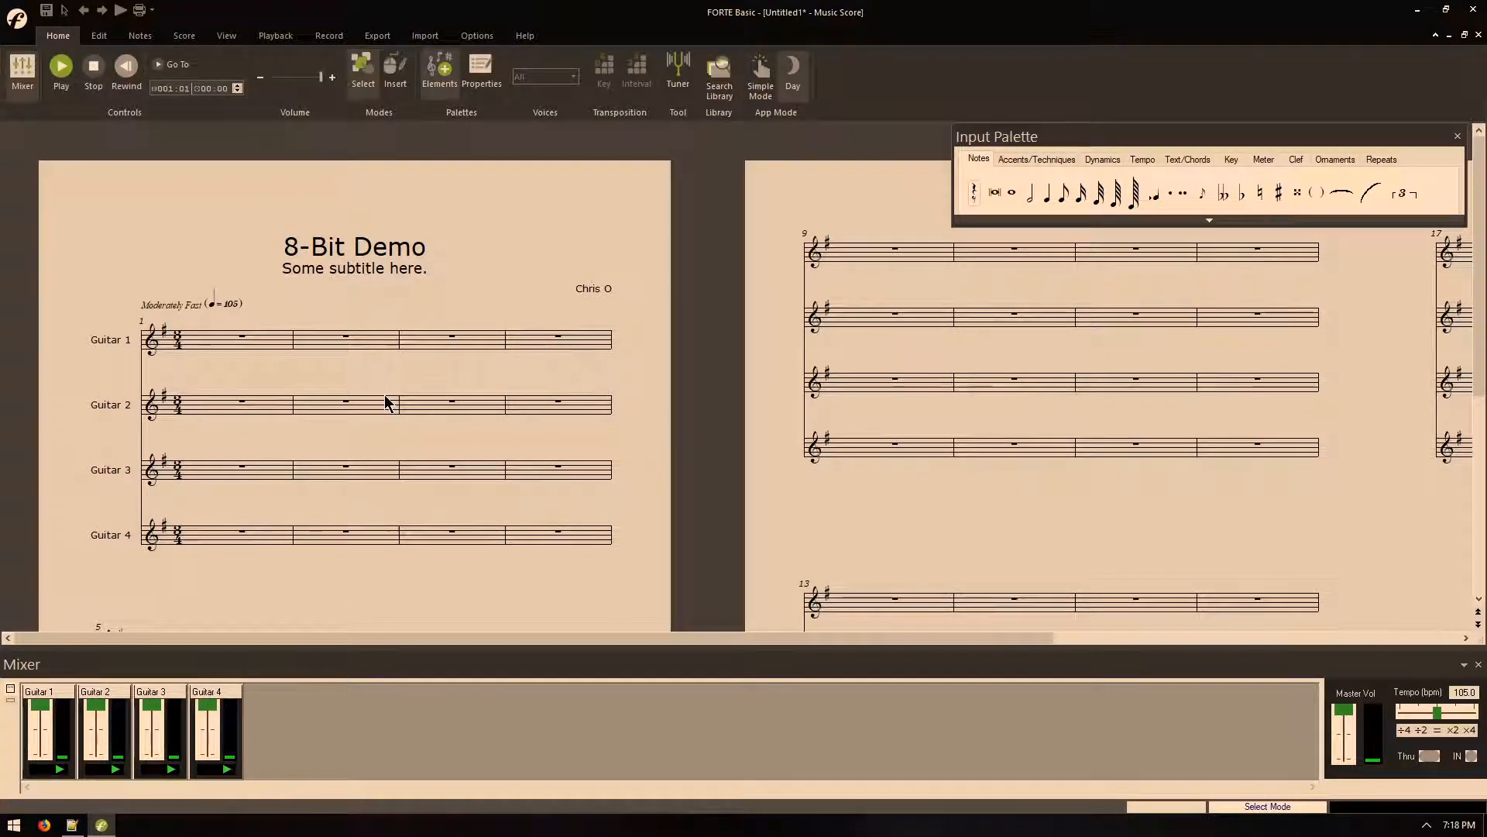
- View the whole page of the new score and zoom back in to 100%
{"action": "left_click", "coordinate": [99, 36]}
{"action": "left_click", "coordinate": [227, 36]}
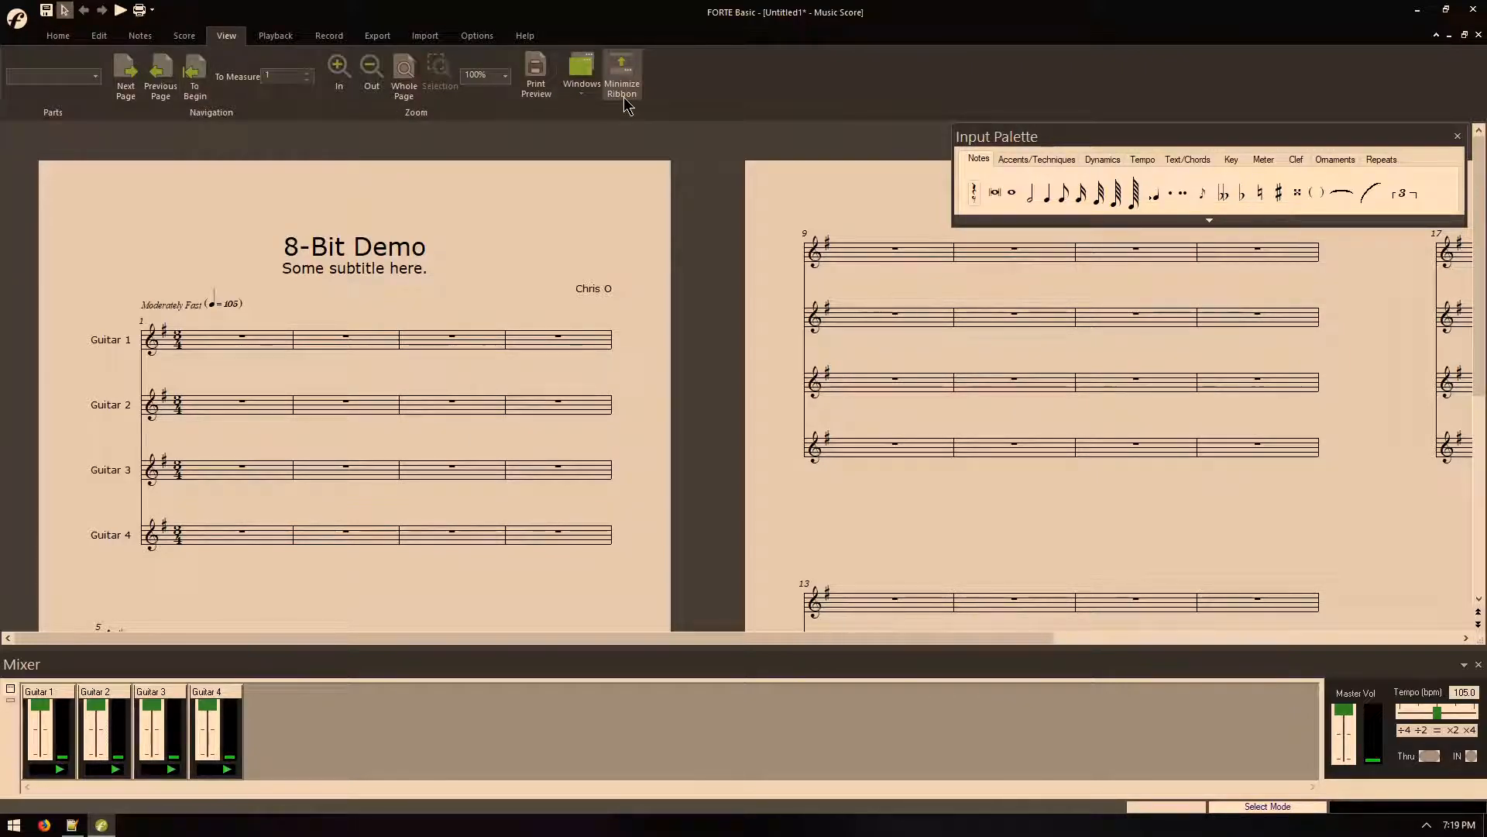
{"action": "left_click", "coordinate": [403, 81]}
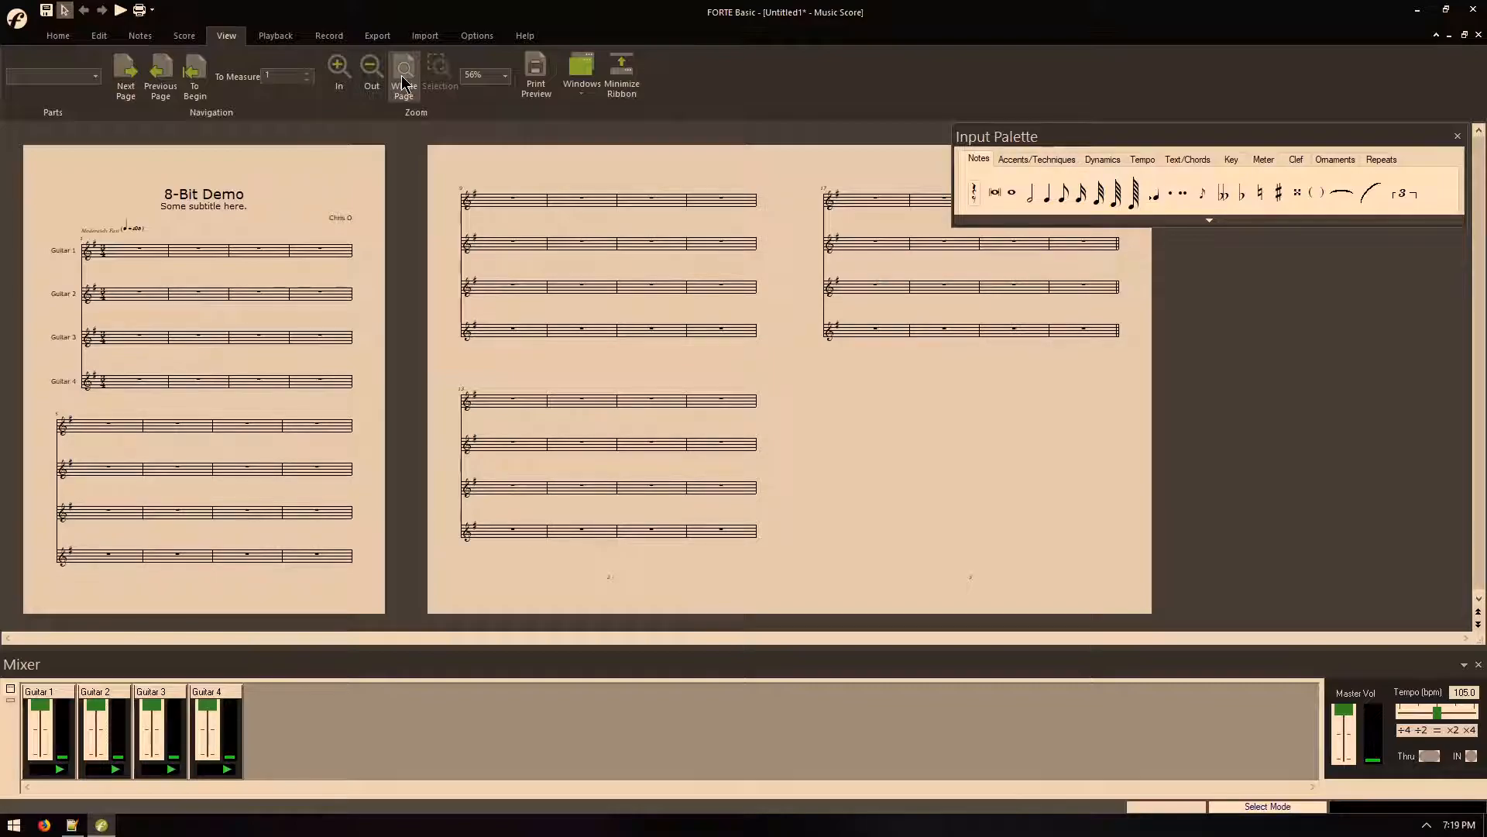
{"action": "left_click", "coordinate": [348, 75]}
{"action": "left_click", "coordinate": [348, 76]}
{"action": "left_click", "coordinate": [348, 75]}
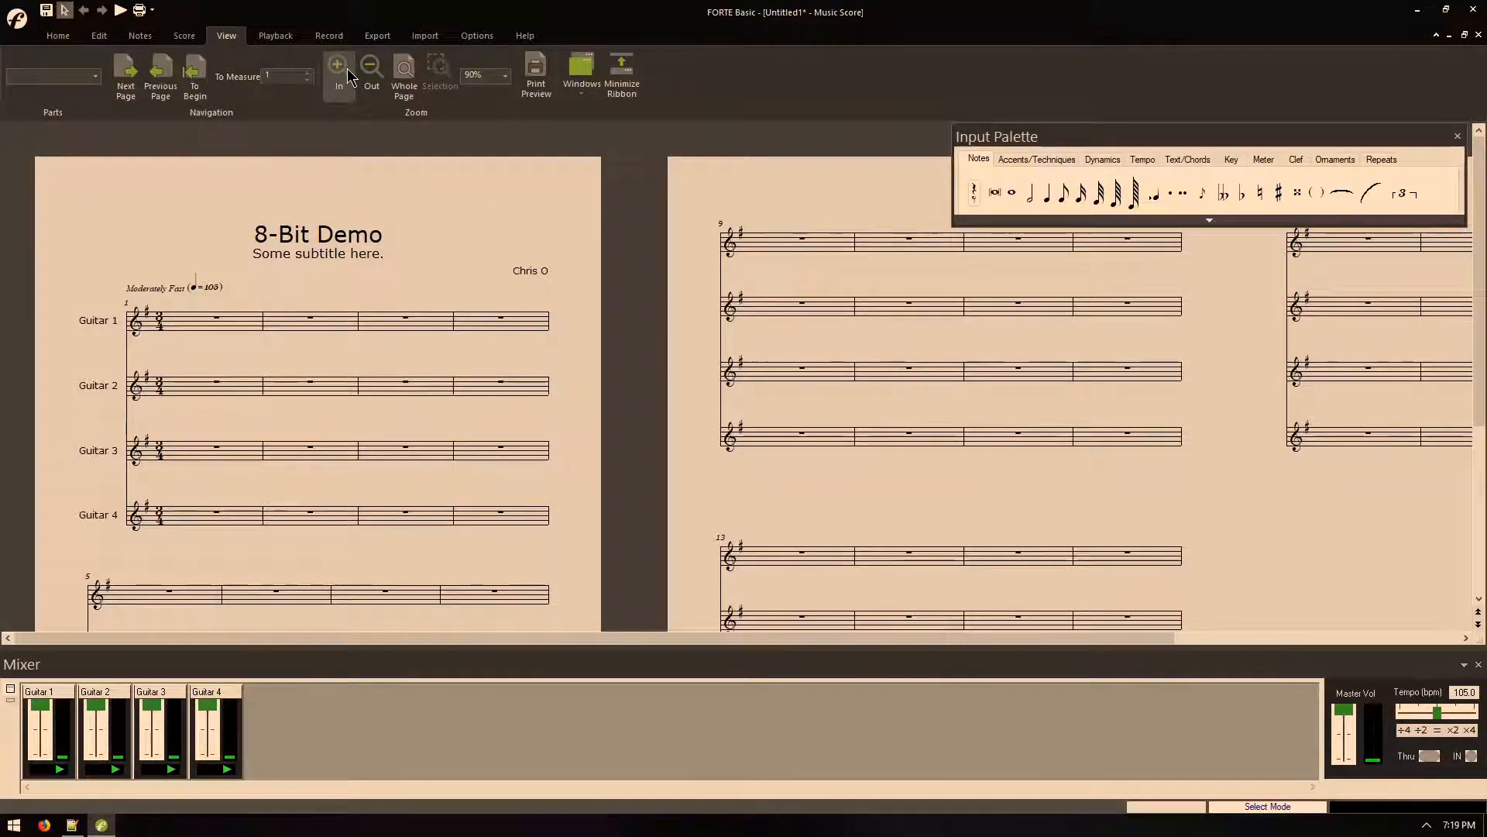
{"action": "left_click", "coordinate": [348, 75]}
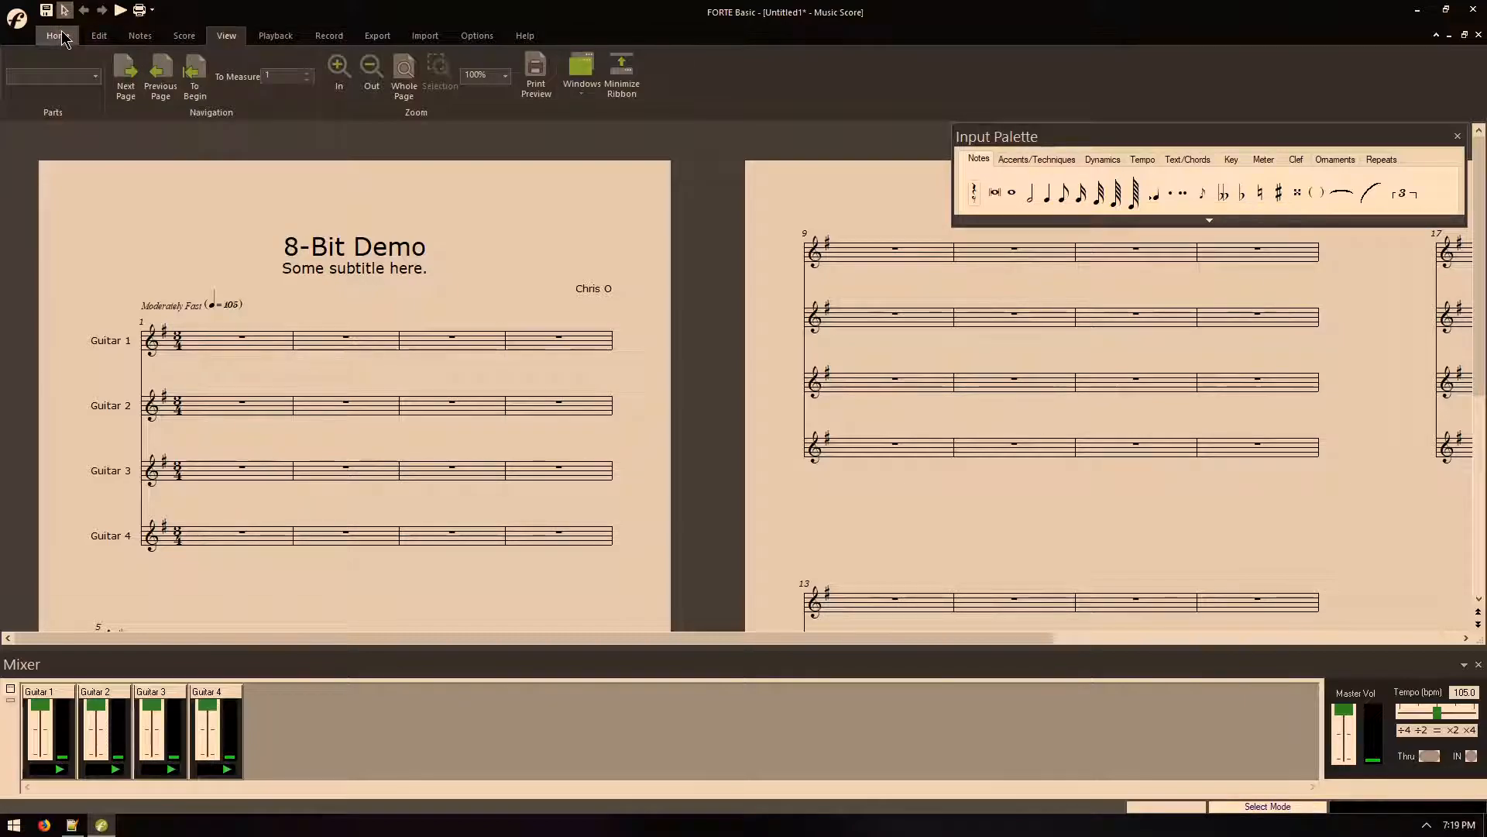
- Look through the note, editing and view commands, and check the whole-page layout again before returning to 100% zoom
{"action": "left_click", "coordinate": [140, 36]}
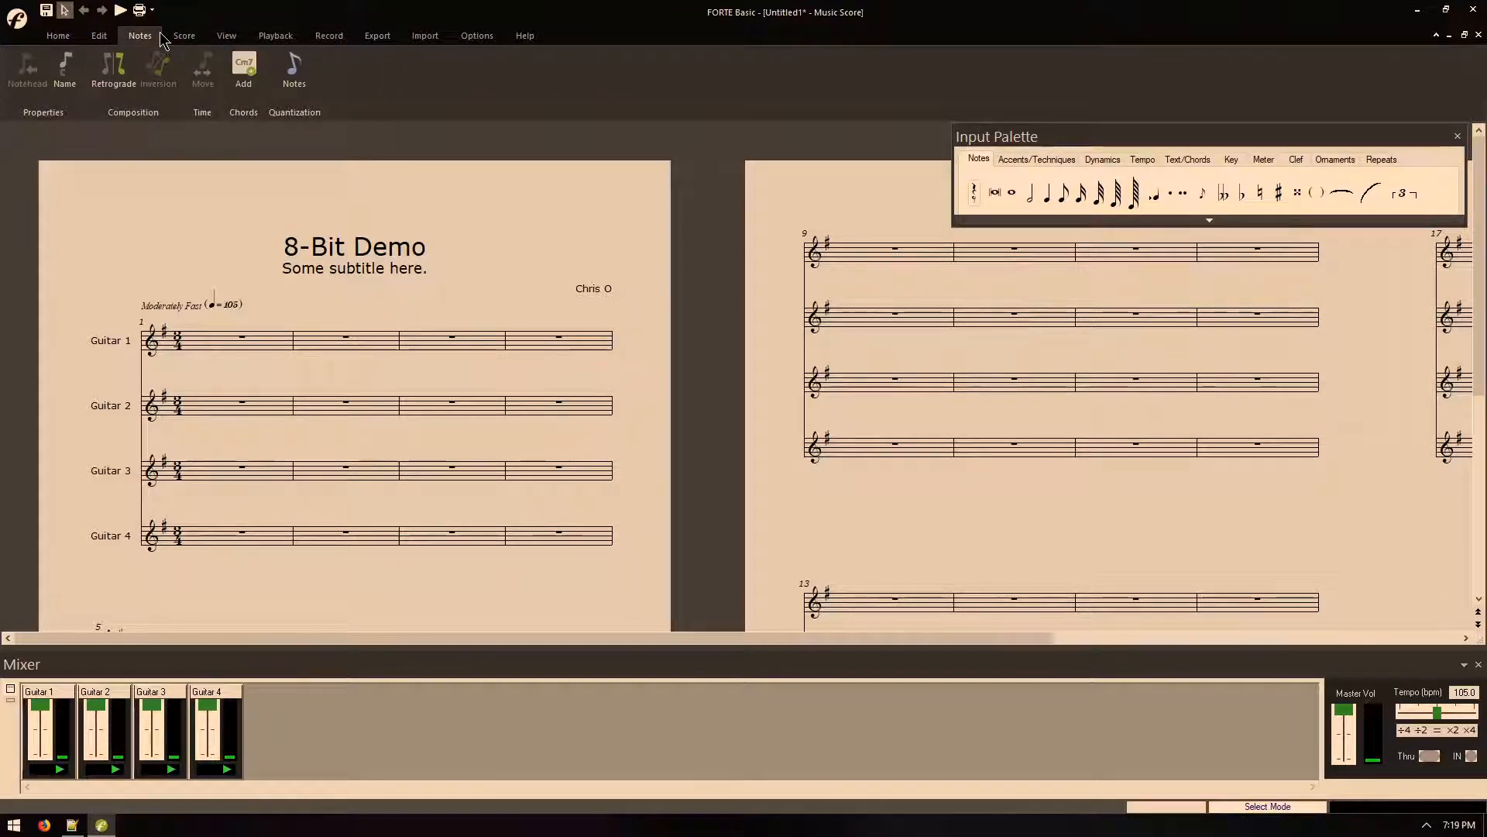
{"action": "left_click", "coordinate": [59, 36]}
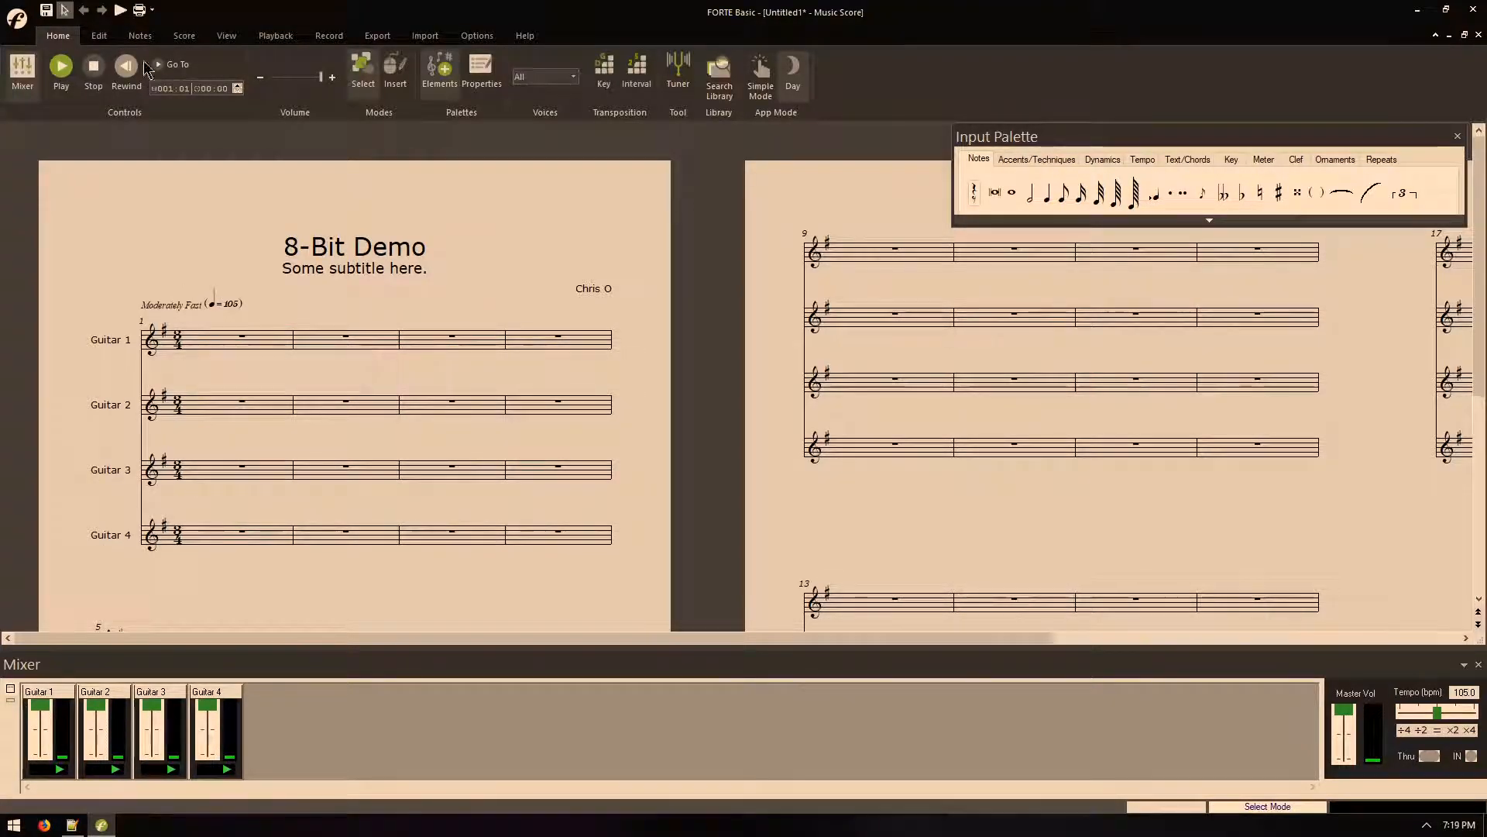
{"action": "left_click", "coordinate": [99, 35]}
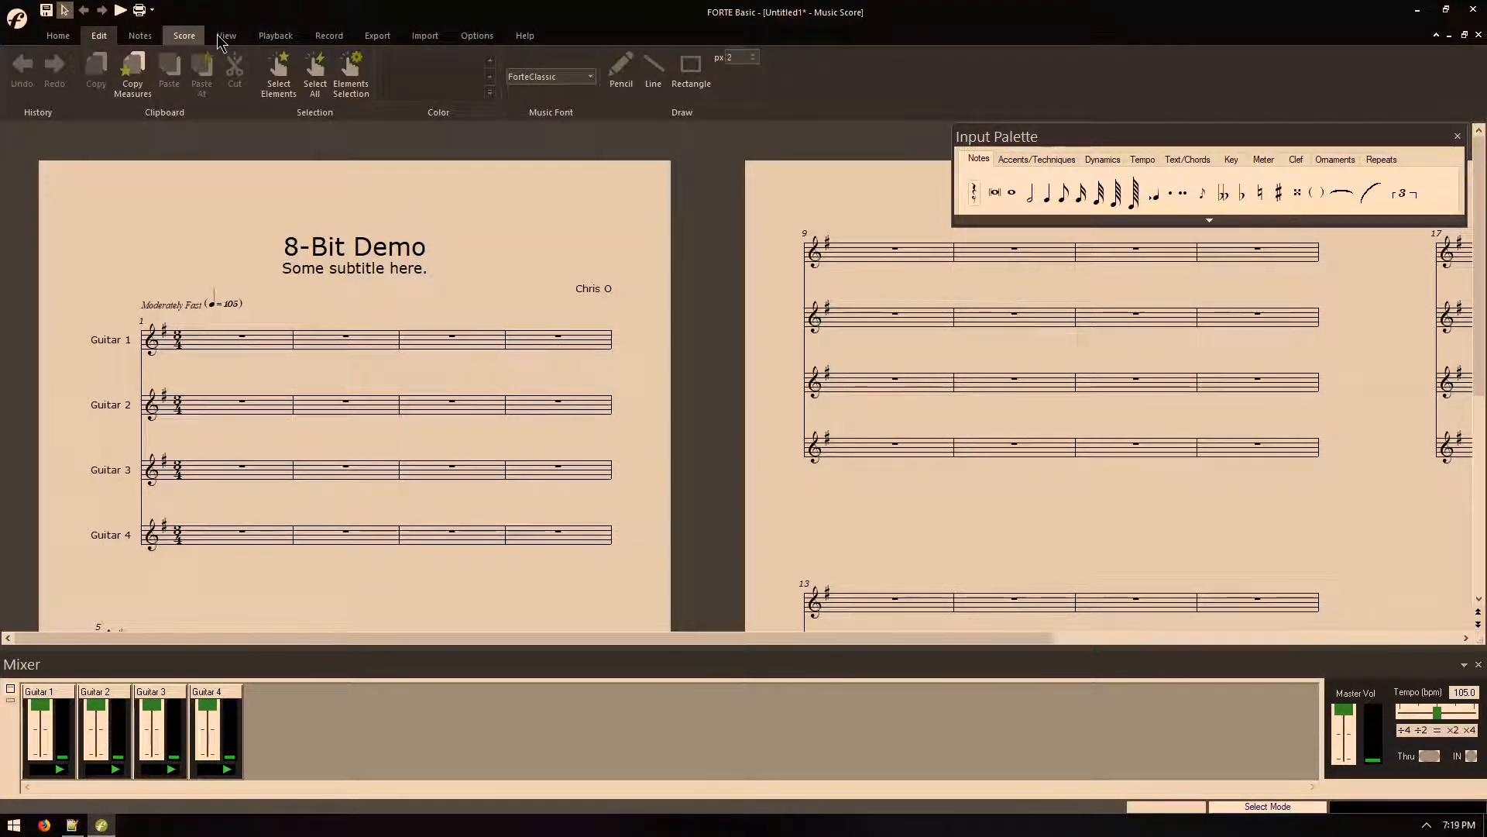
{"action": "left_click", "coordinate": [225, 36]}
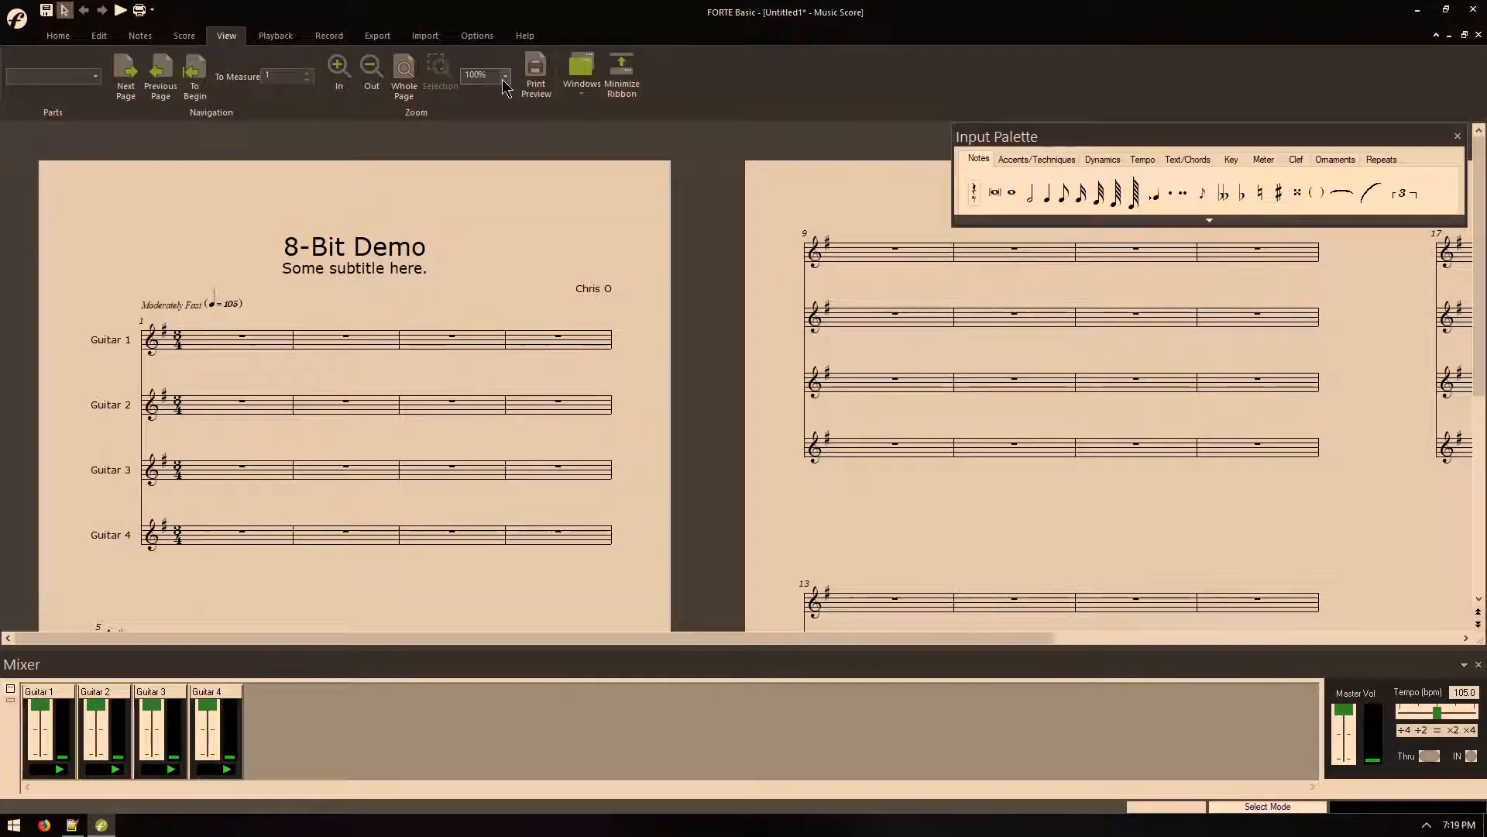
{"action": "left_click", "coordinate": [403, 78]}
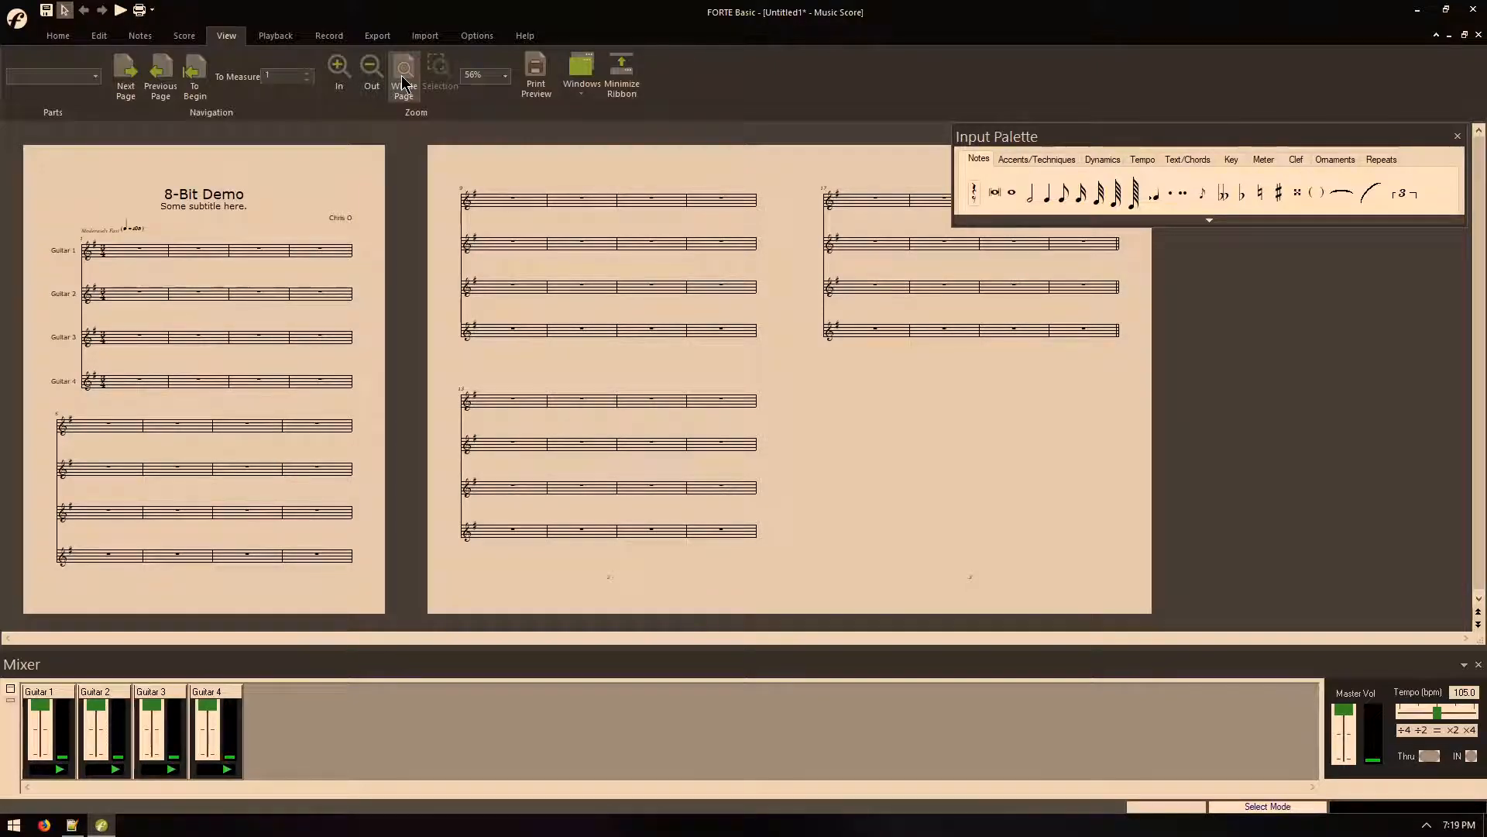
{"action": "left_click", "coordinate": [349, 76]}
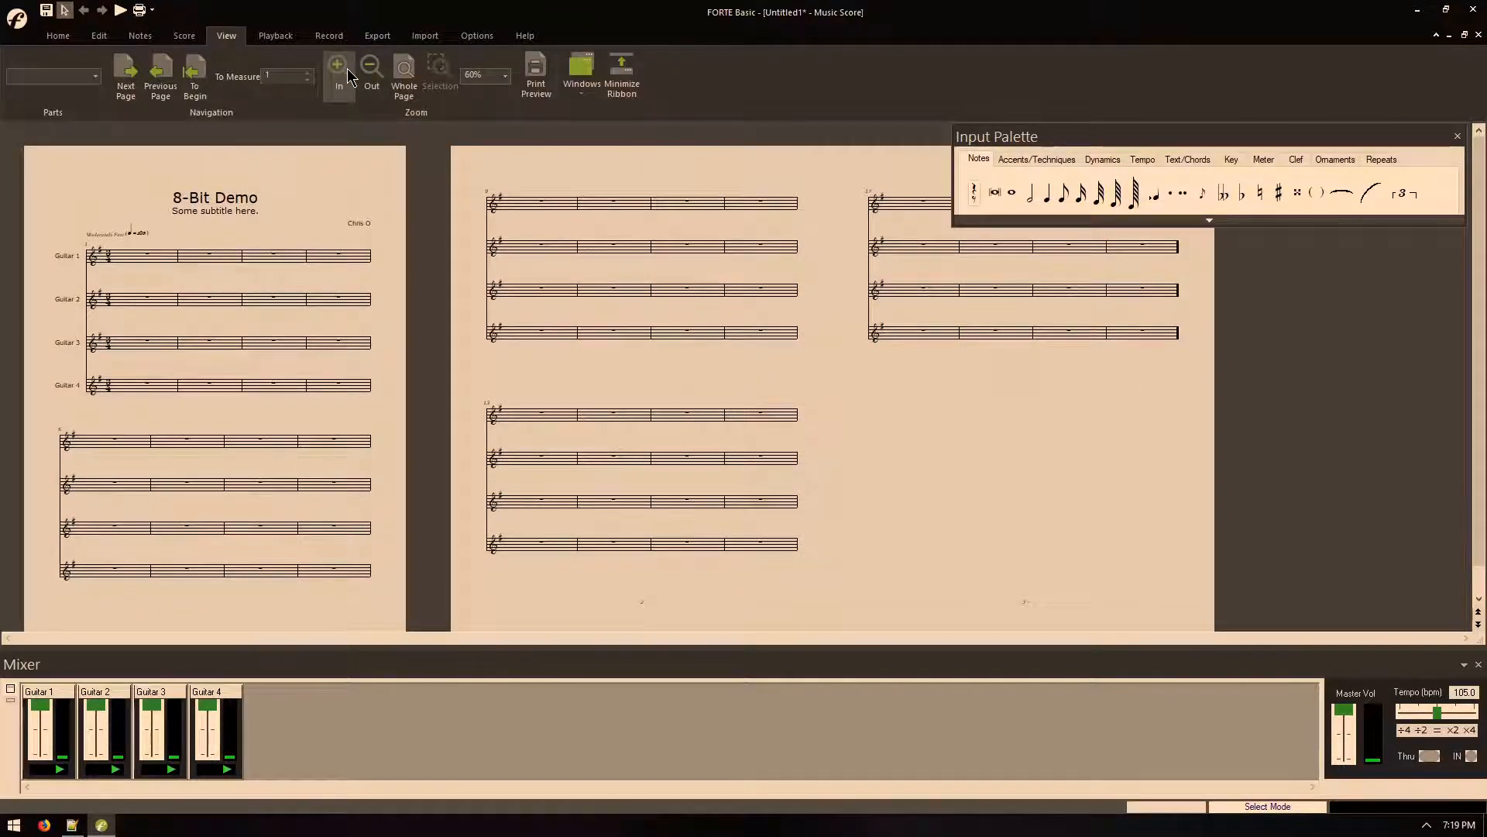
{"action": "left_click", "coordinate": [349, 77]}
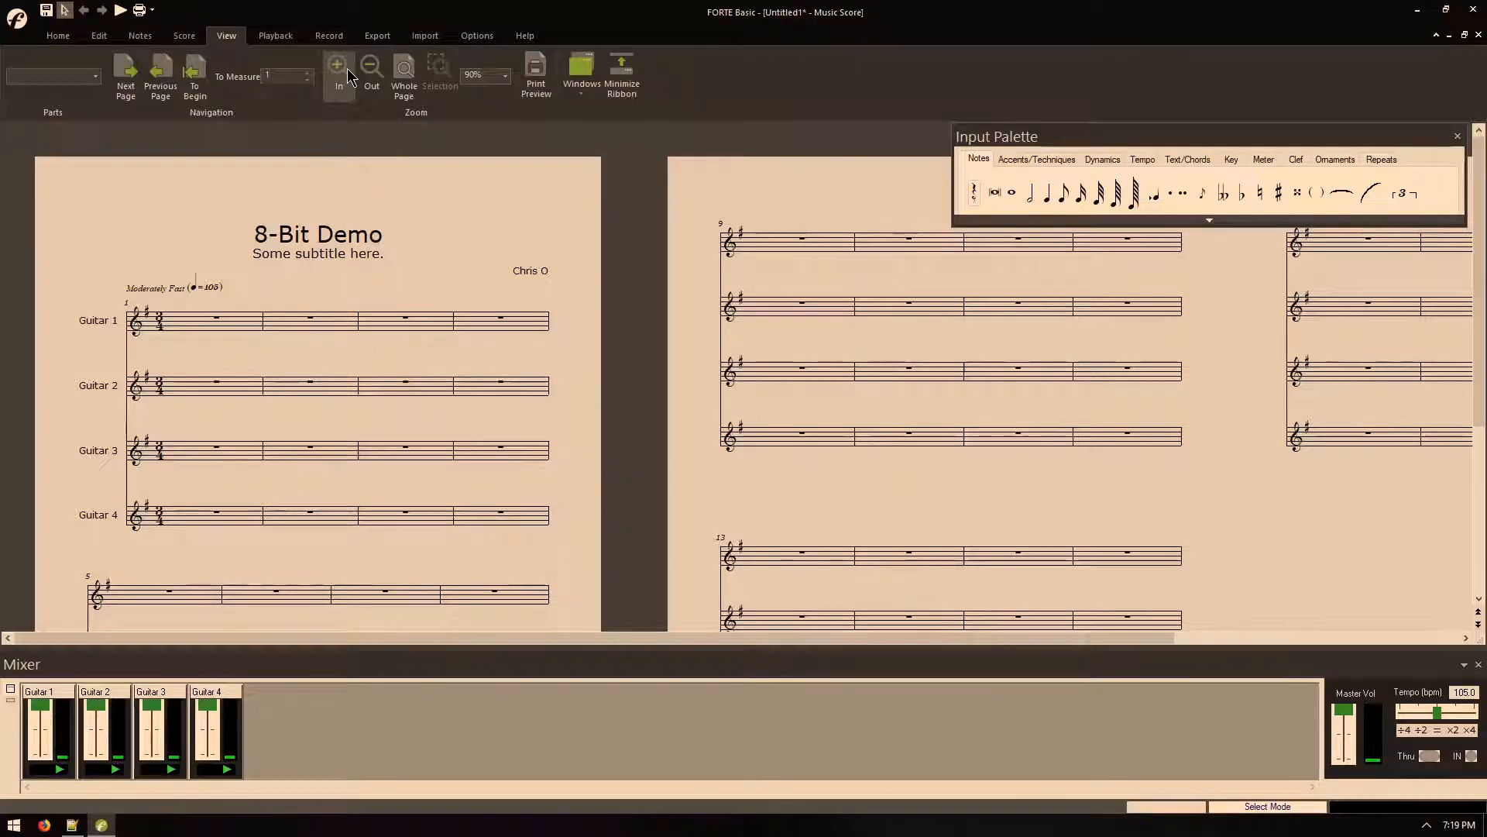
{"action": "left_click", "coordinate": [349, 78]}
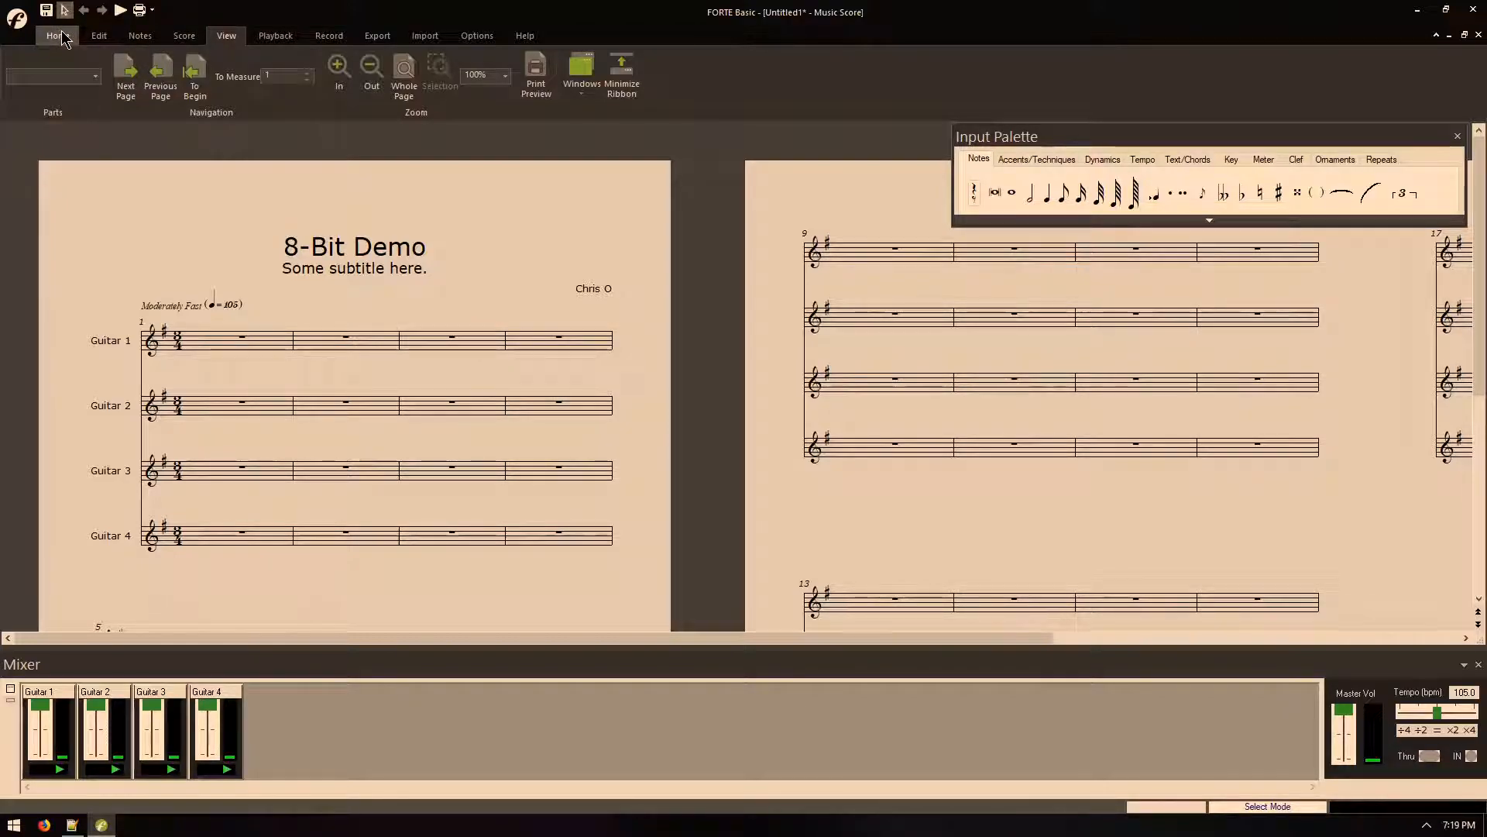
{"action": "left_click", "coordinate": [146, 36]}
{"action": "left_click", "coordinate": [59, 36]}
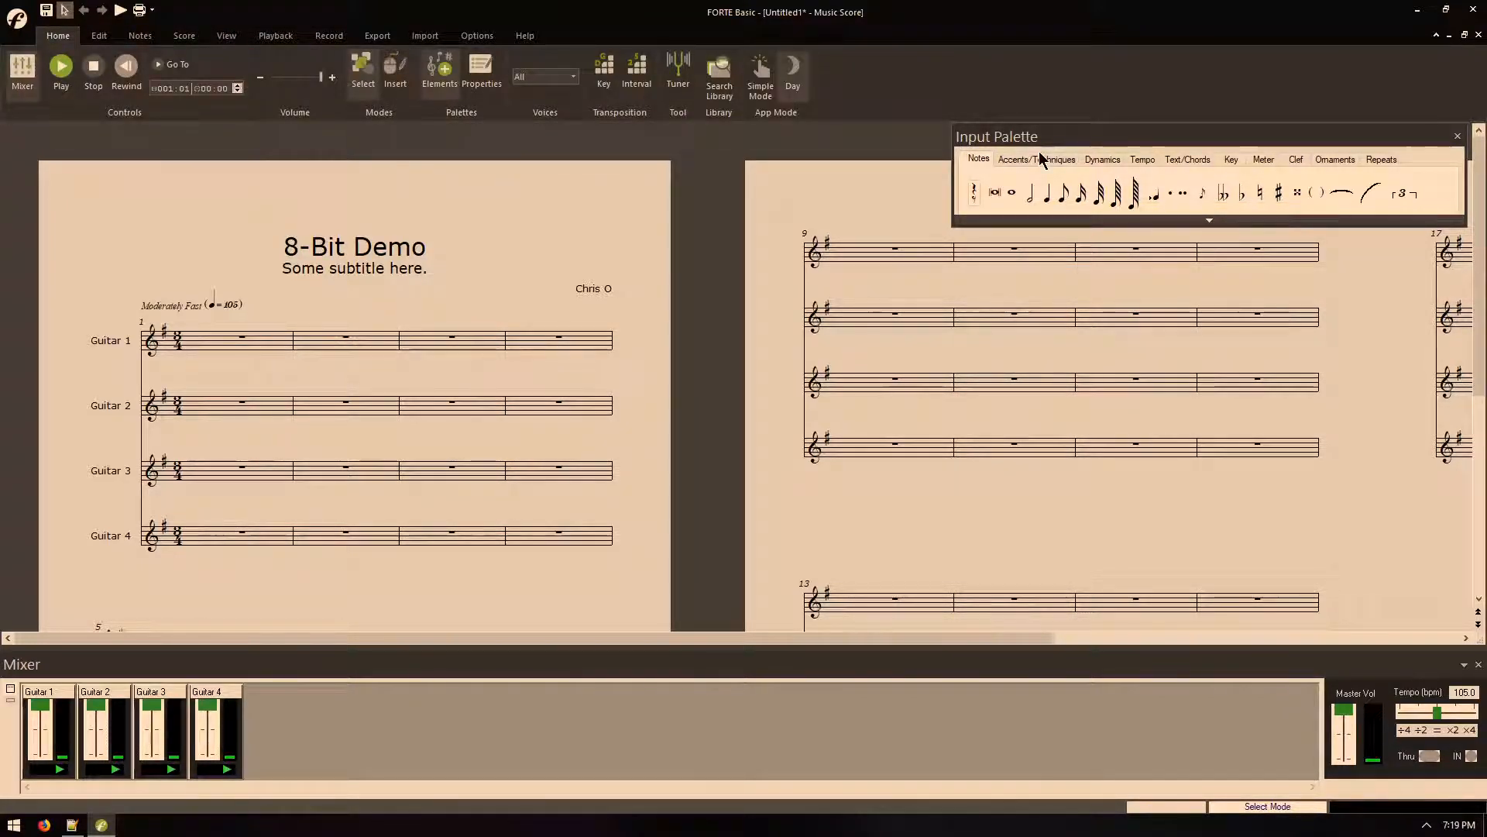
- Move the Input Palette over the first page and insert three quarter notes in the first measure of Guitar 4
{"action": "left_click_drag", "start_coordinate": [1038, 137], "coordinate": [184, 143]}
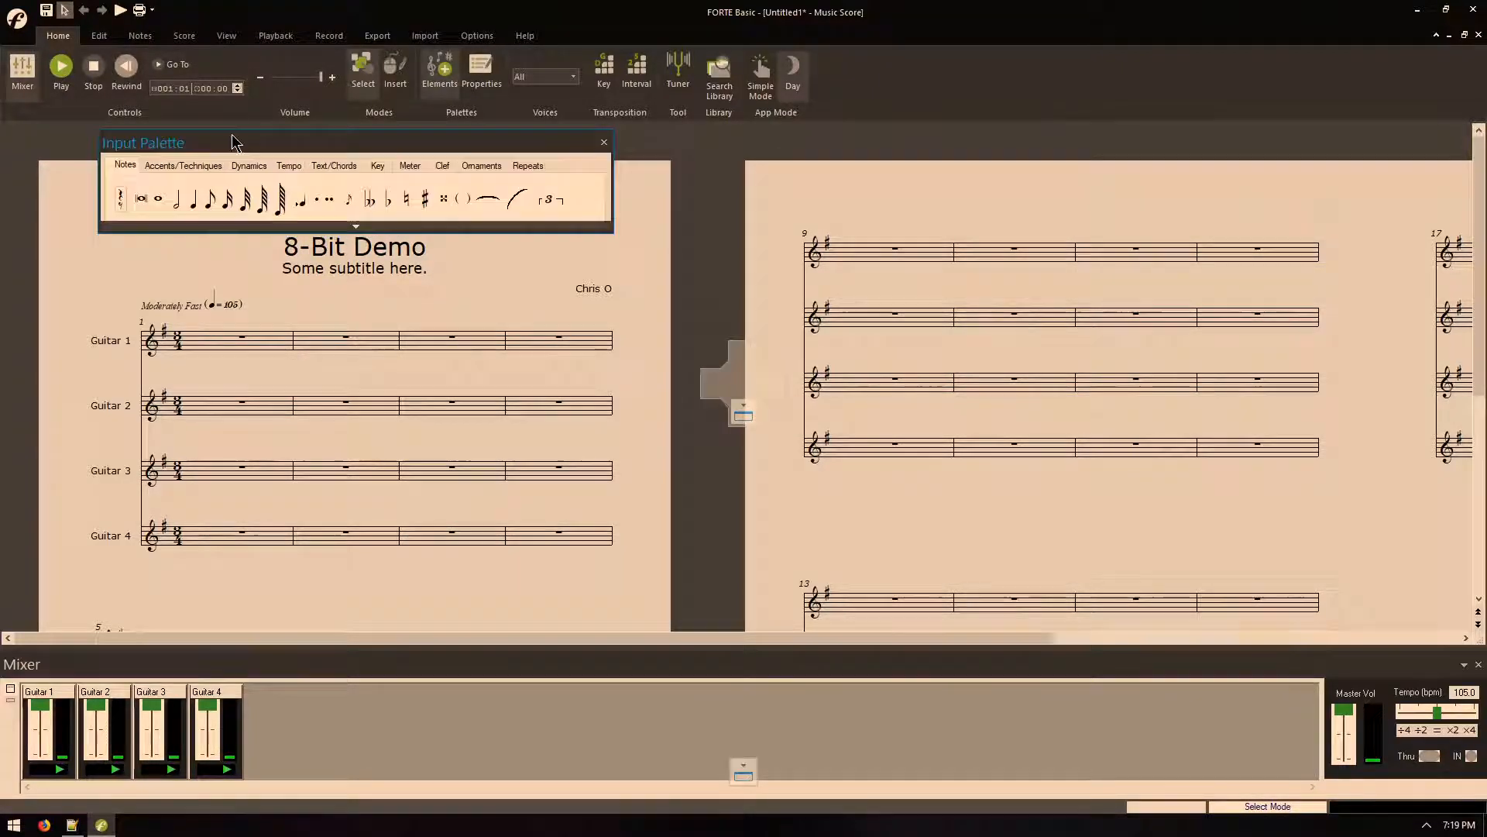
{"action": "left_click", "coordinate": [393, 77]}
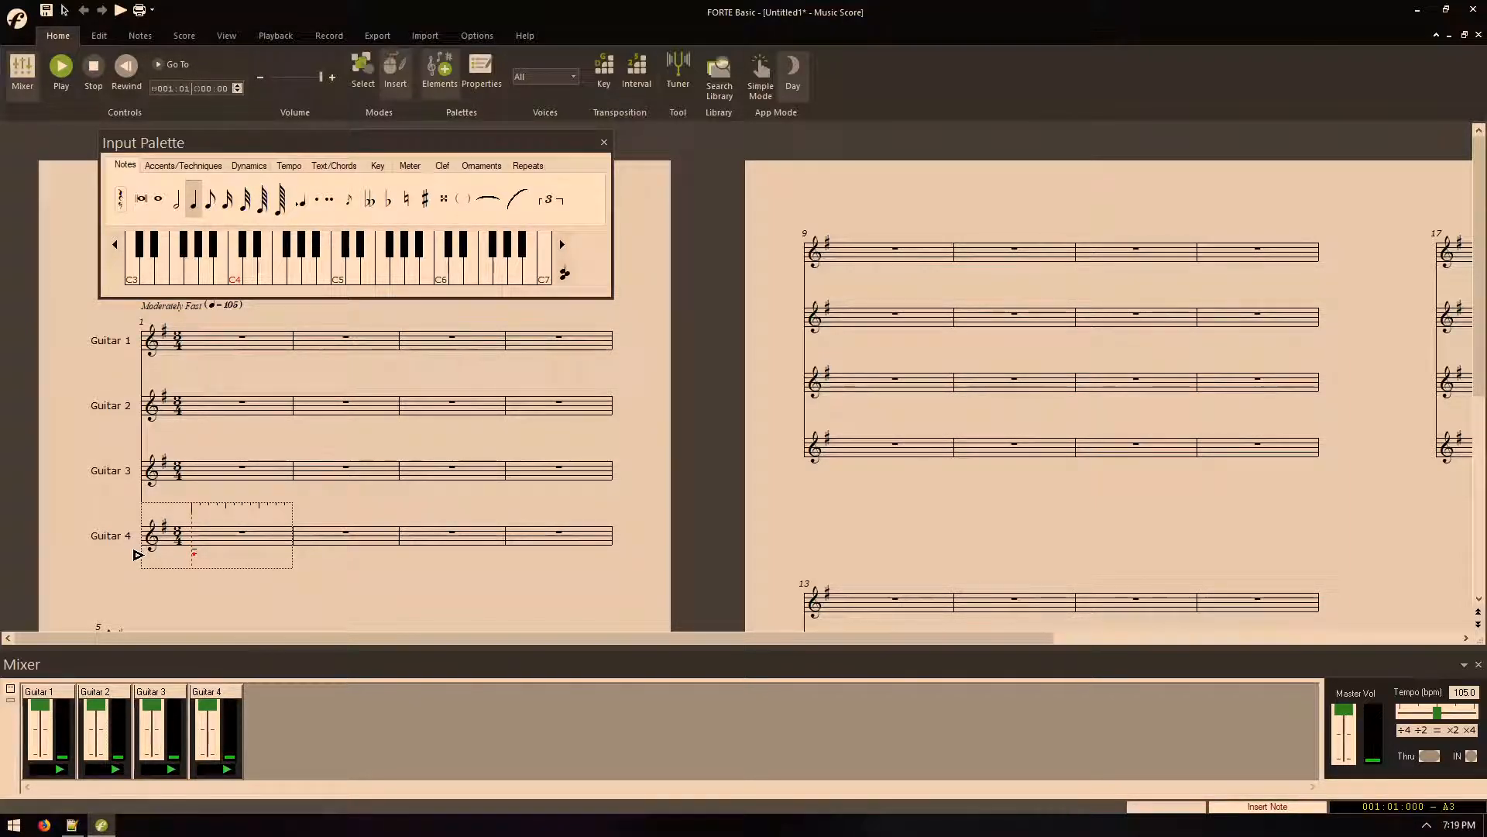
{"action": "left_click", "coordinate": [194, 556]}
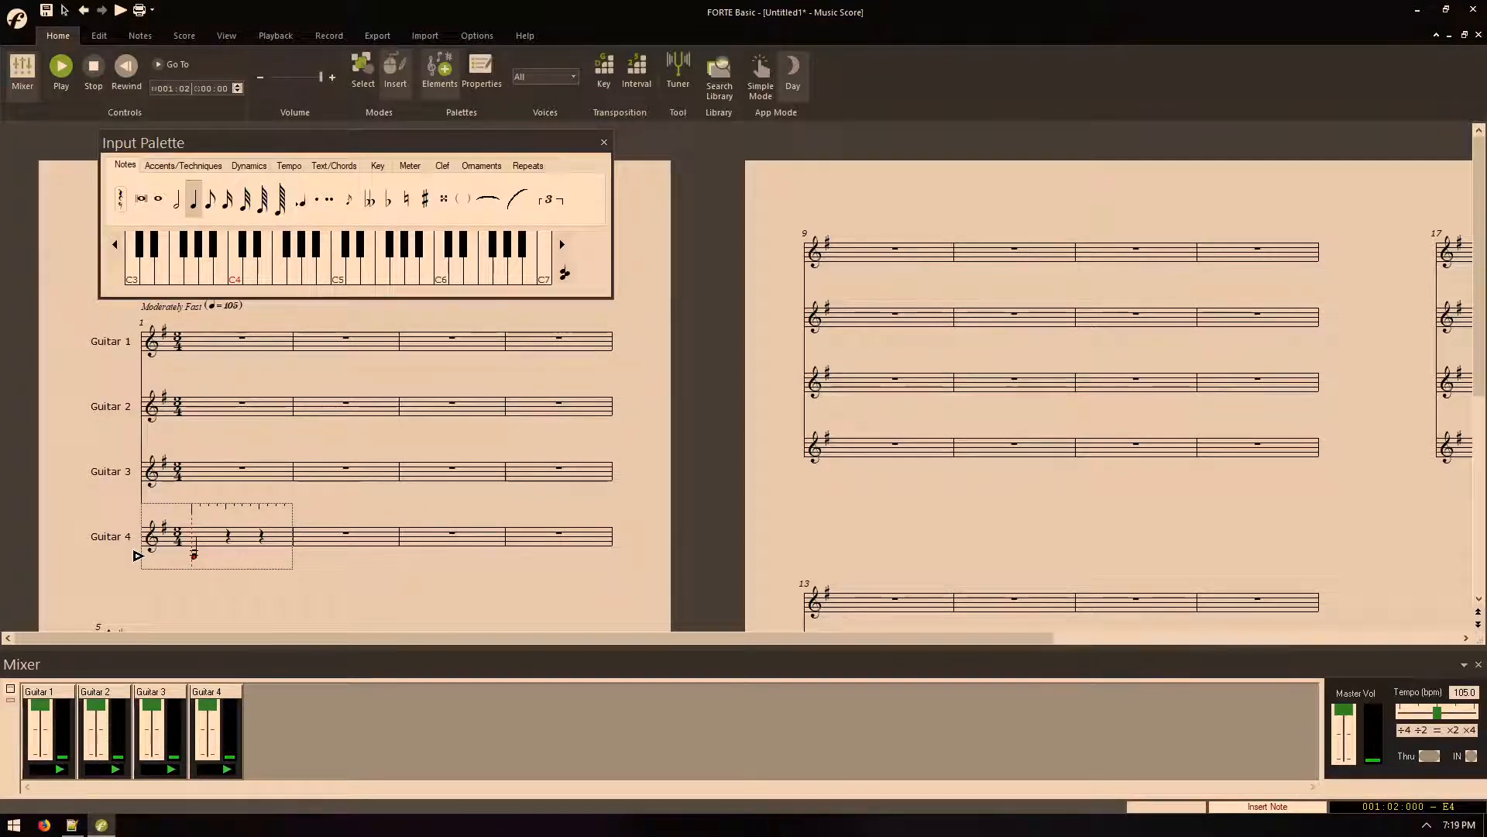
{"action": "left_click", "coordinate": [196, 552]}
{"action": "left_click", "coordinate": [228, 551]}
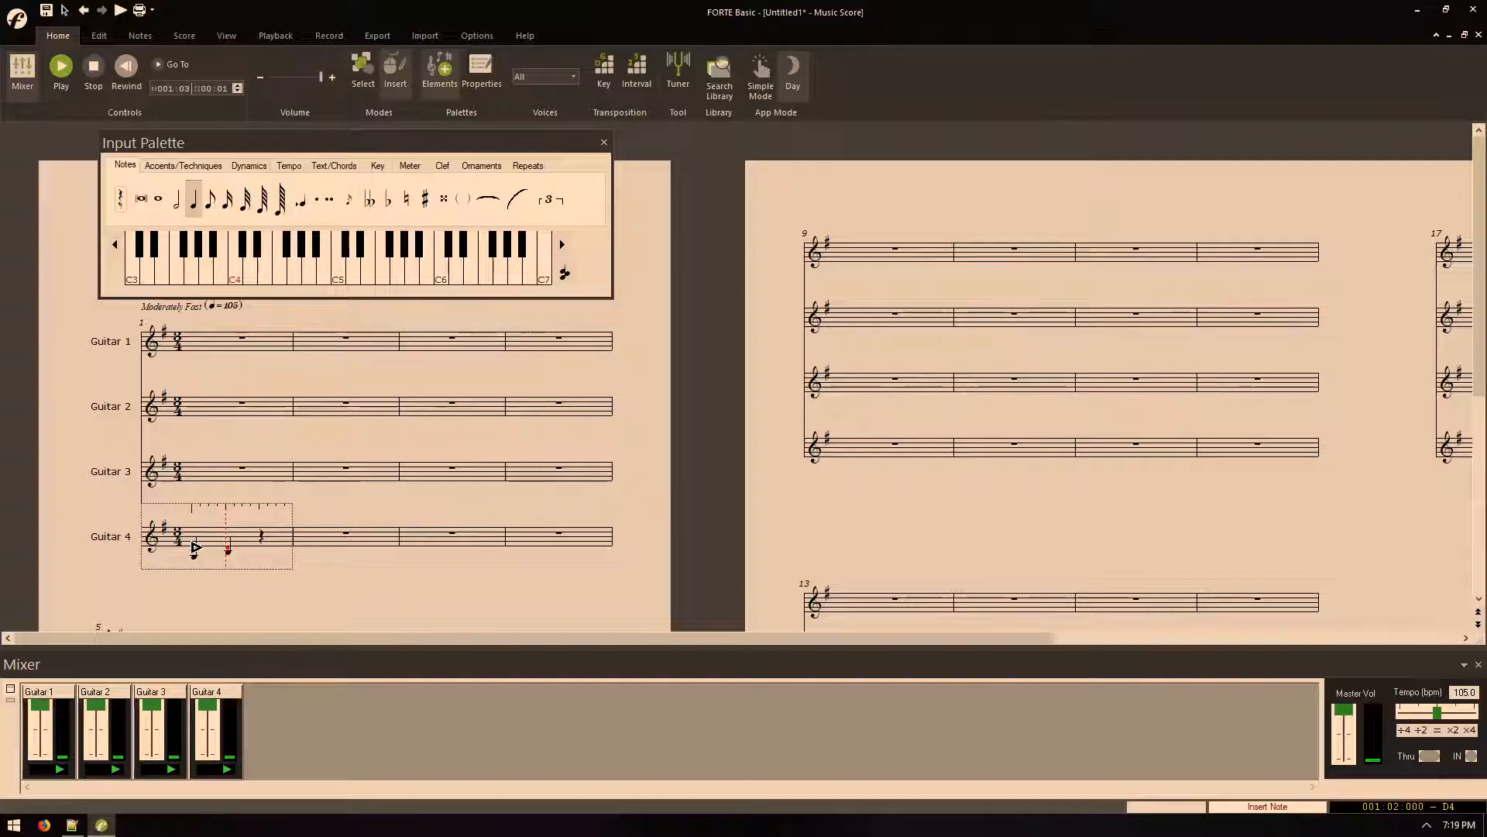
{"action": "left_click", "coordinate": [231, 548]}
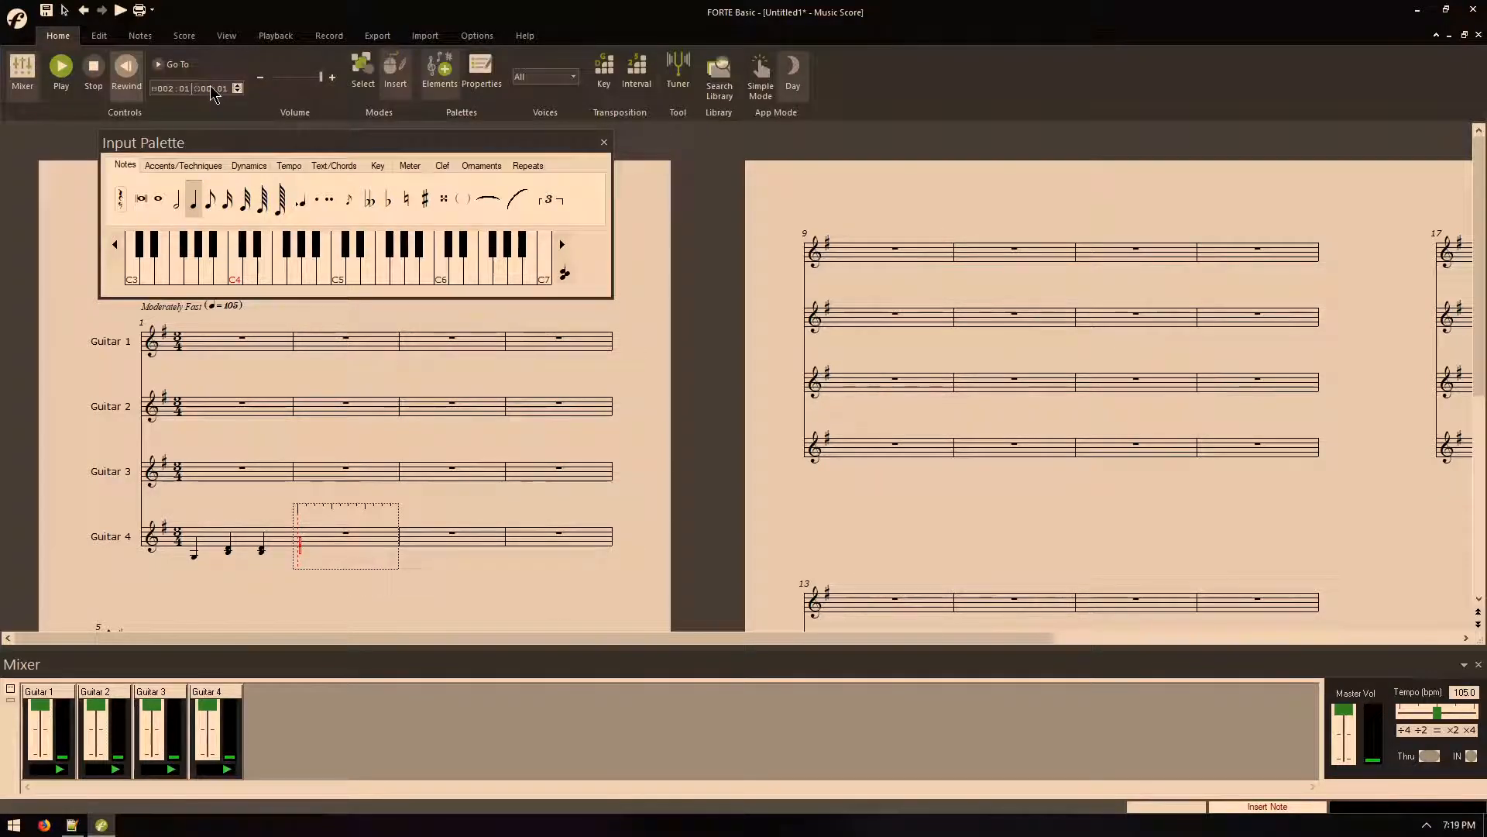
- Leave note insertion, then select the first measure of Guitar 4 followed by its empty second measure
{"action": "key", "text": "Escape"}
{"action": "left_click", "coordinate": [216, 536]}
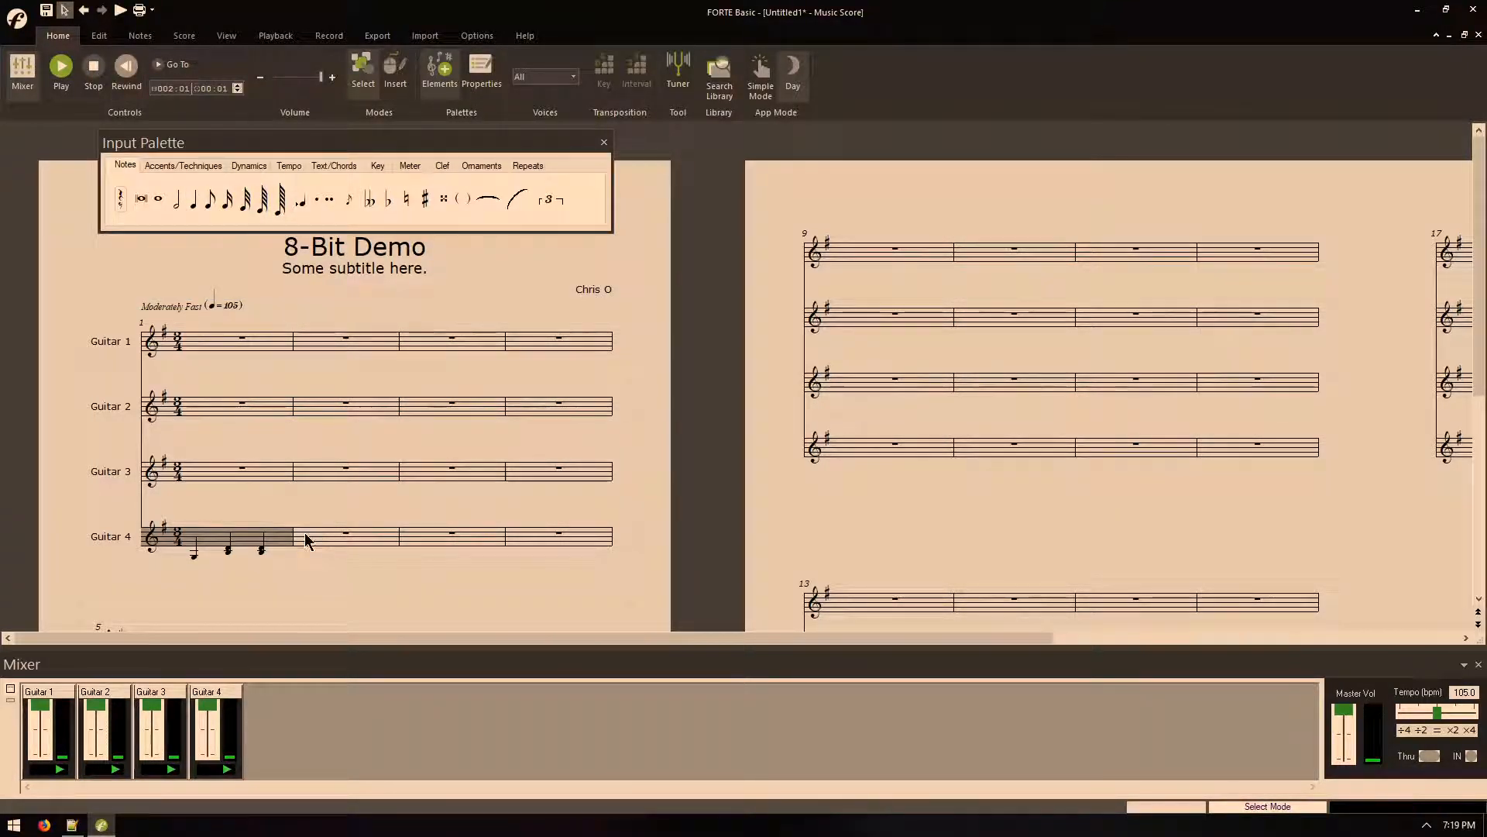
{"action": "right_click", "coordinate": [223, 536]}
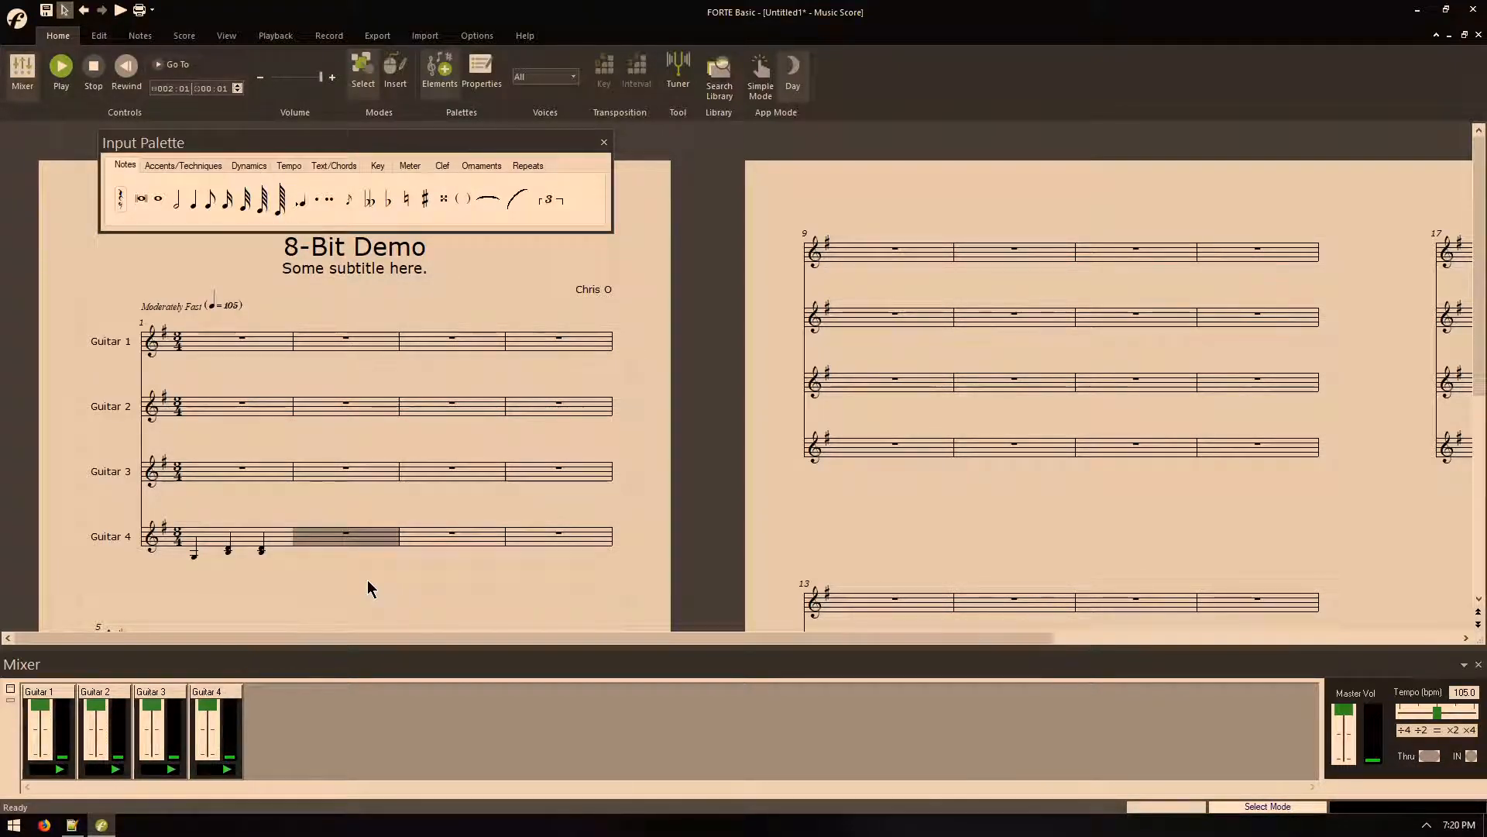
{"action": "left_click", "coordinate": [259, 536]}
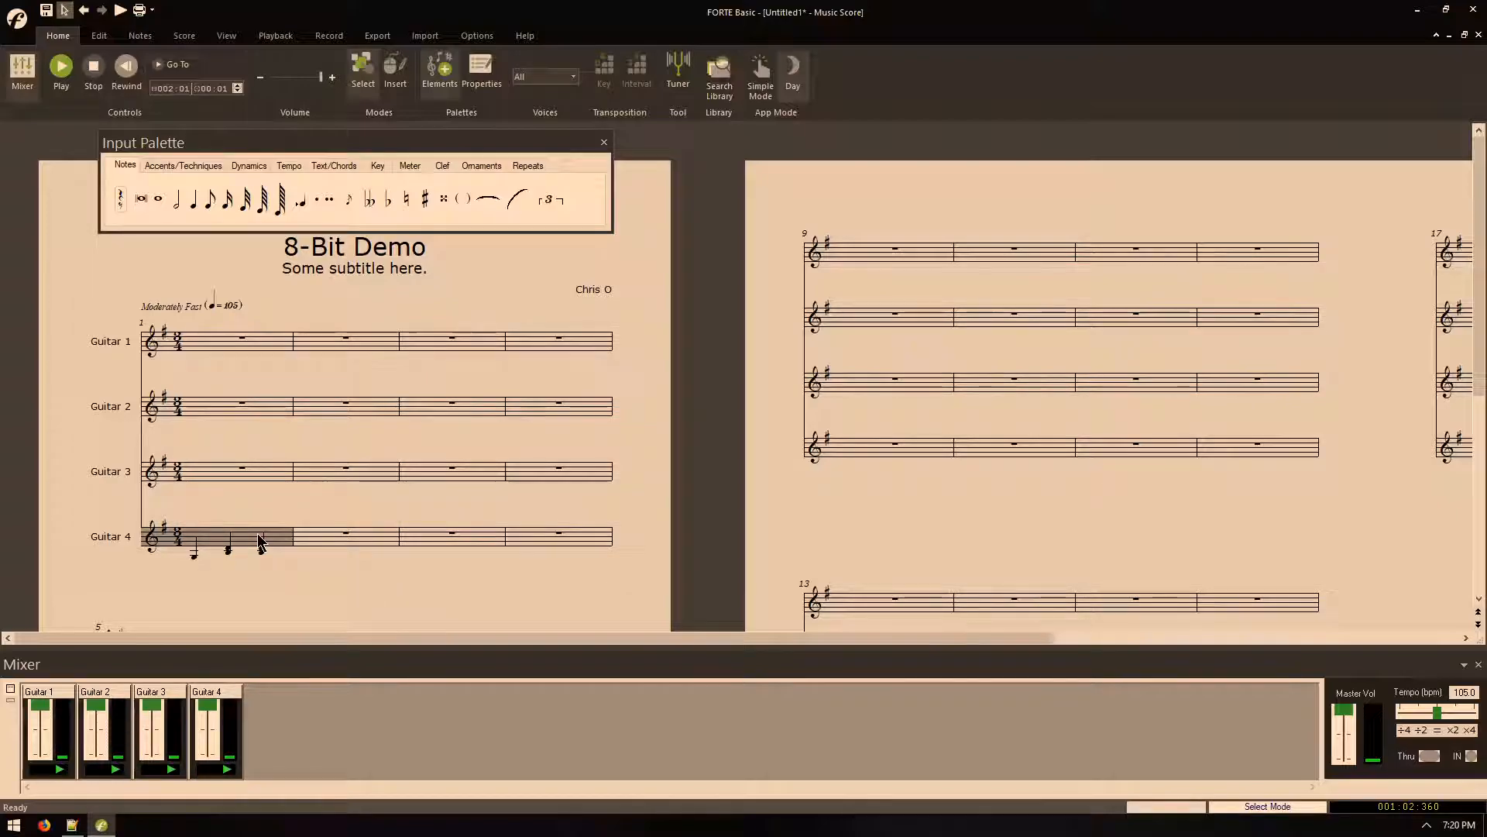
{"action": "left_click", "coordinate": [339, 542]}
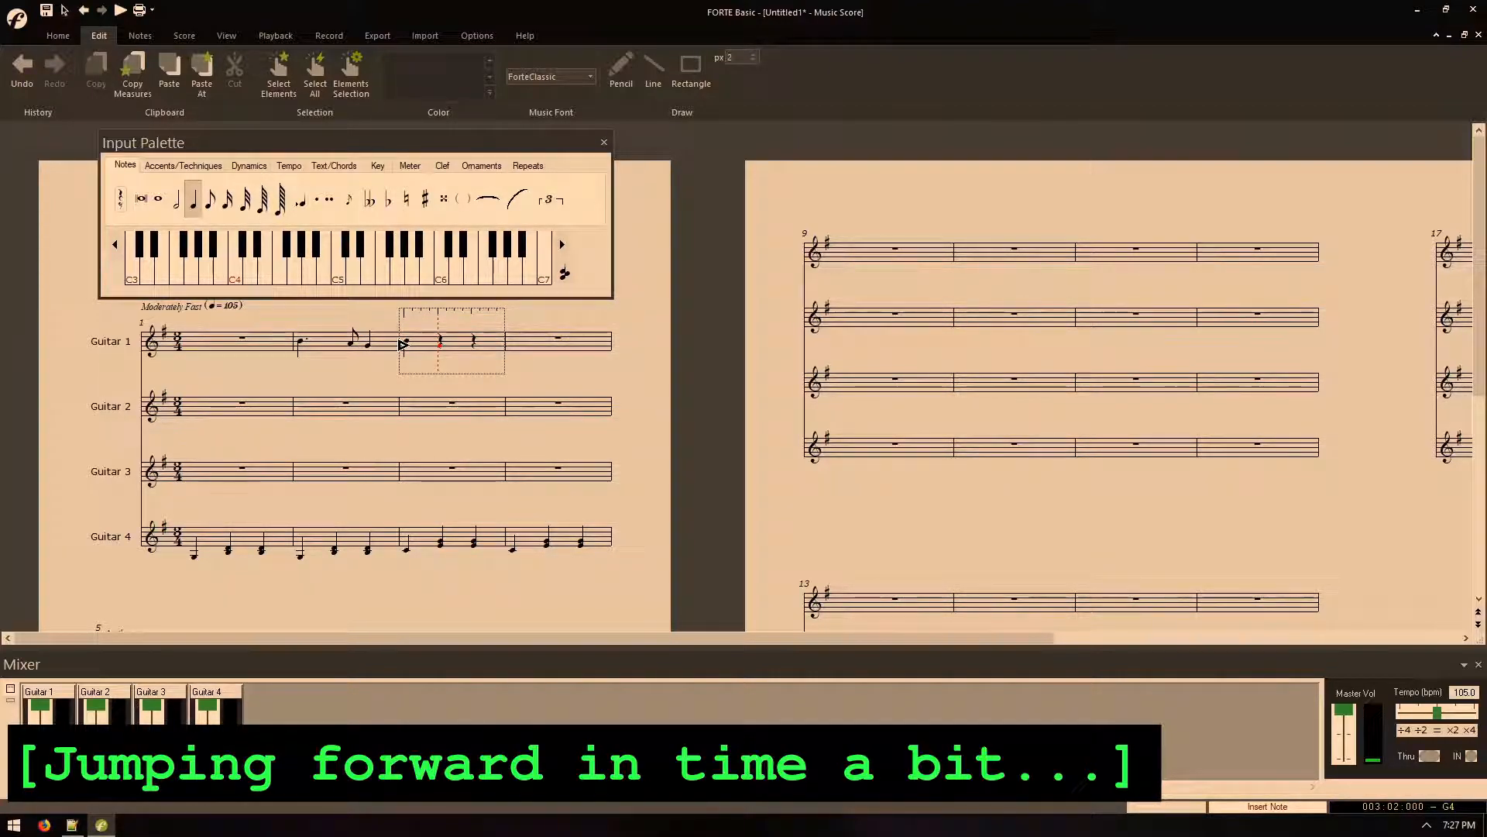
- Insert quarter notes on the second and third beats of Guitar 1's third measure and choose the half-note value
{"action": "left_click", "coordinate": [404, 341]}
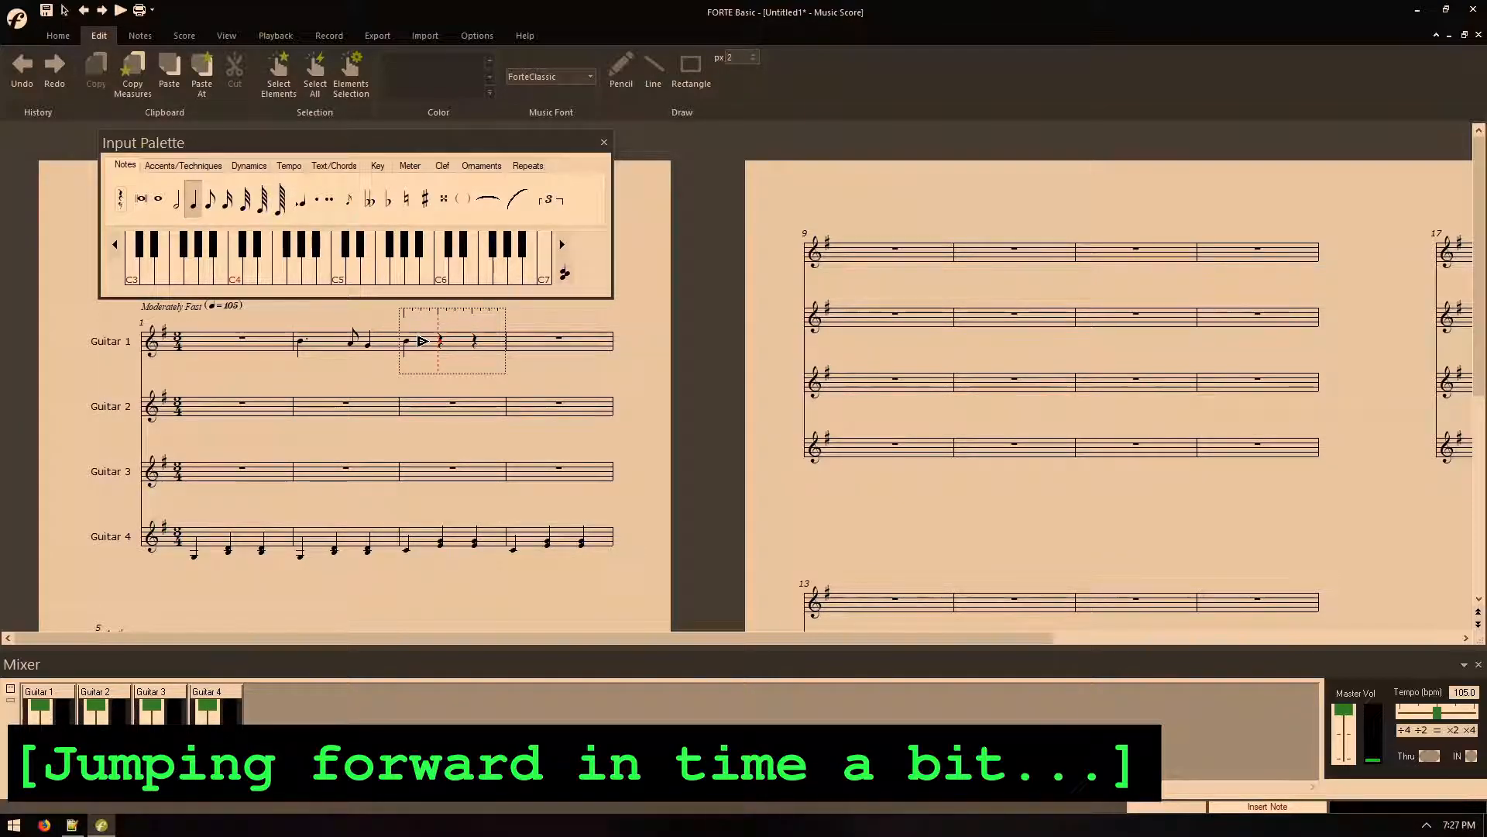
{"action": "key", "text": "Return"}
{"action": "key", "text": "ctrl+z"}
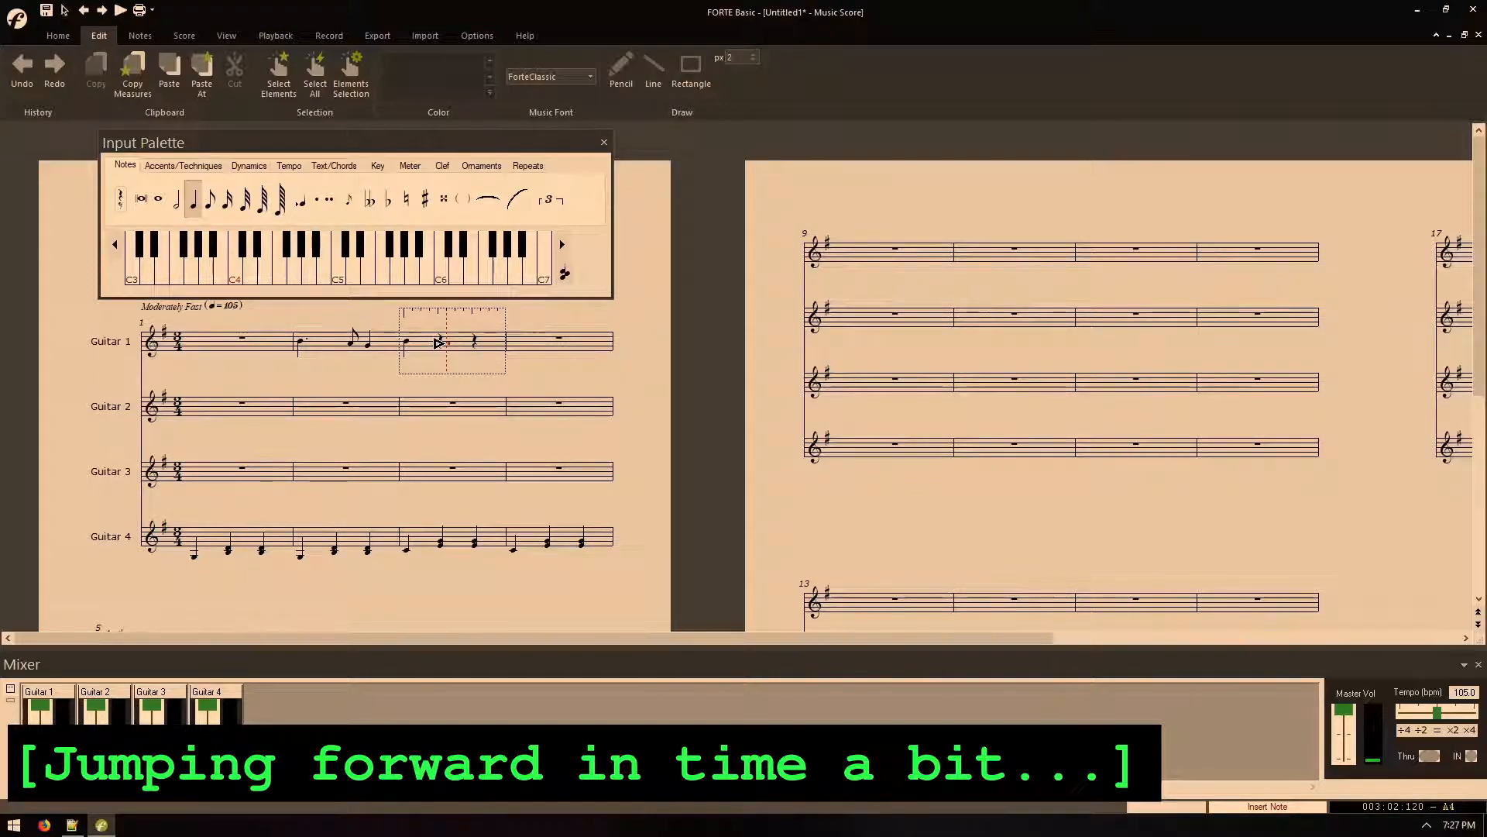
{"action": "key", "text": "ctrl+y"}
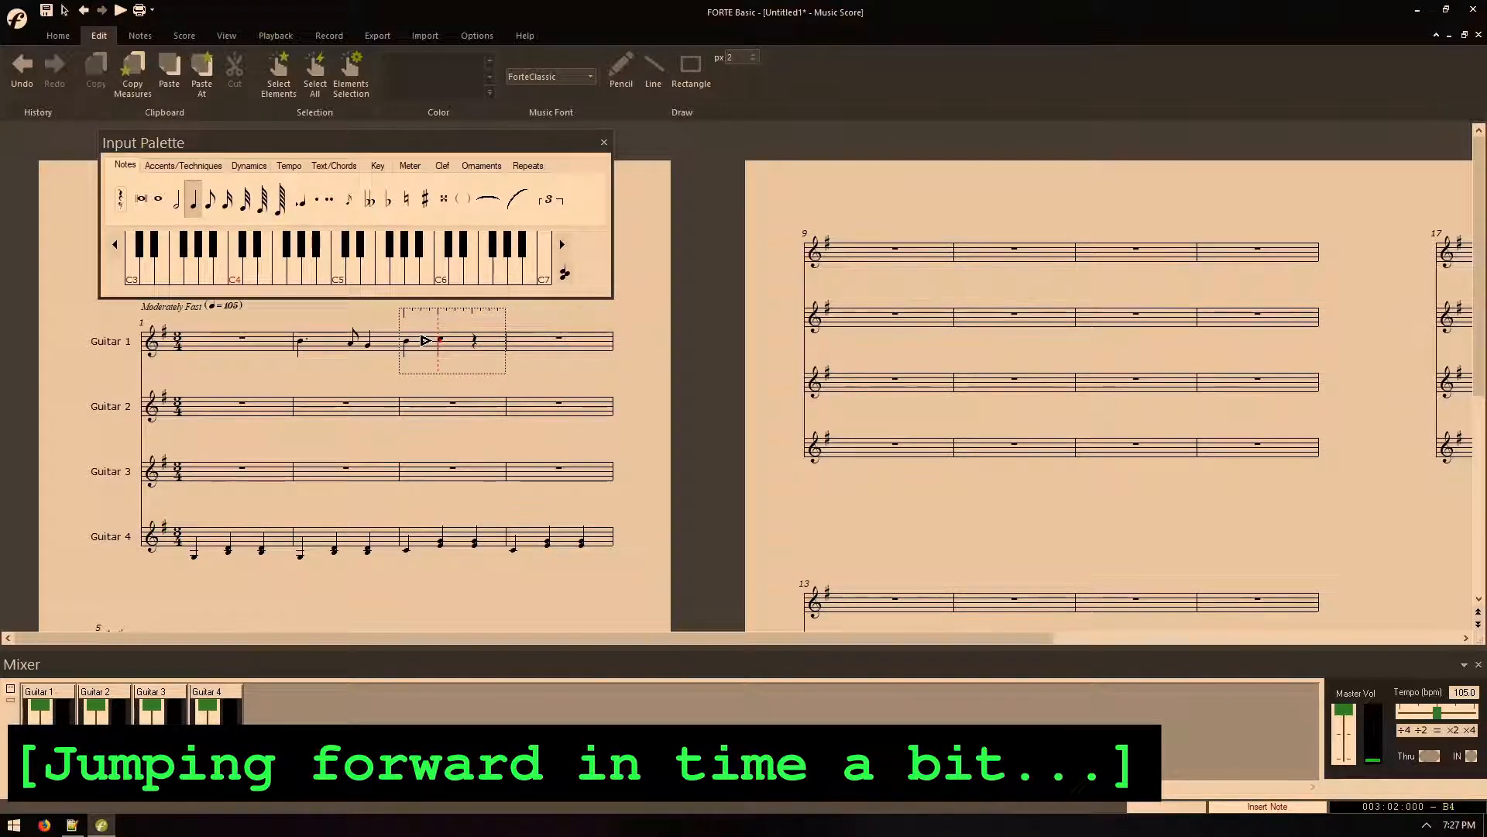
{"action": "left_click", "coordinate": [426, 341]}
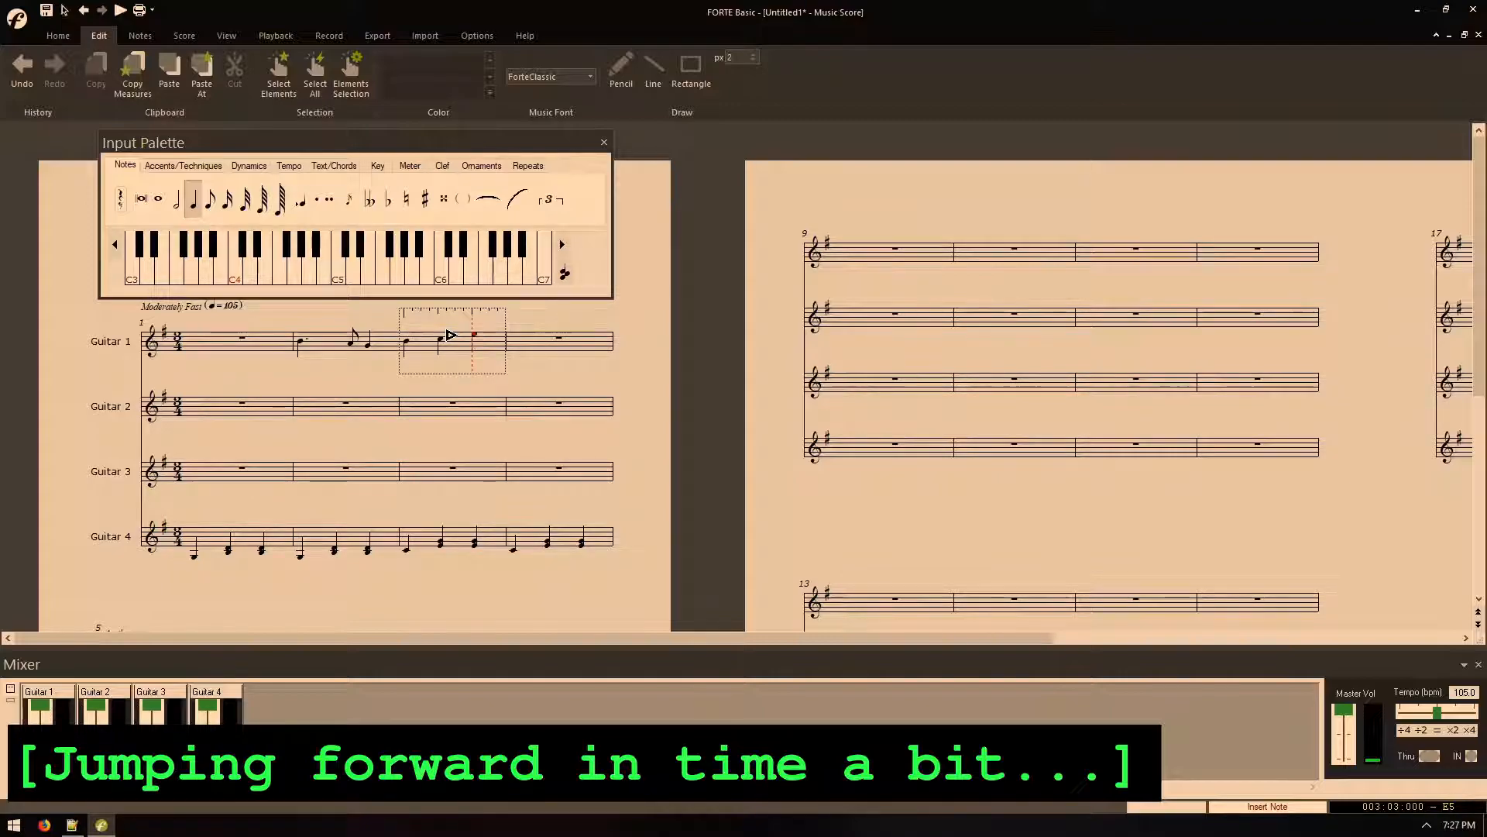
{"action": "left_click", "coordinate": [452, 336]}
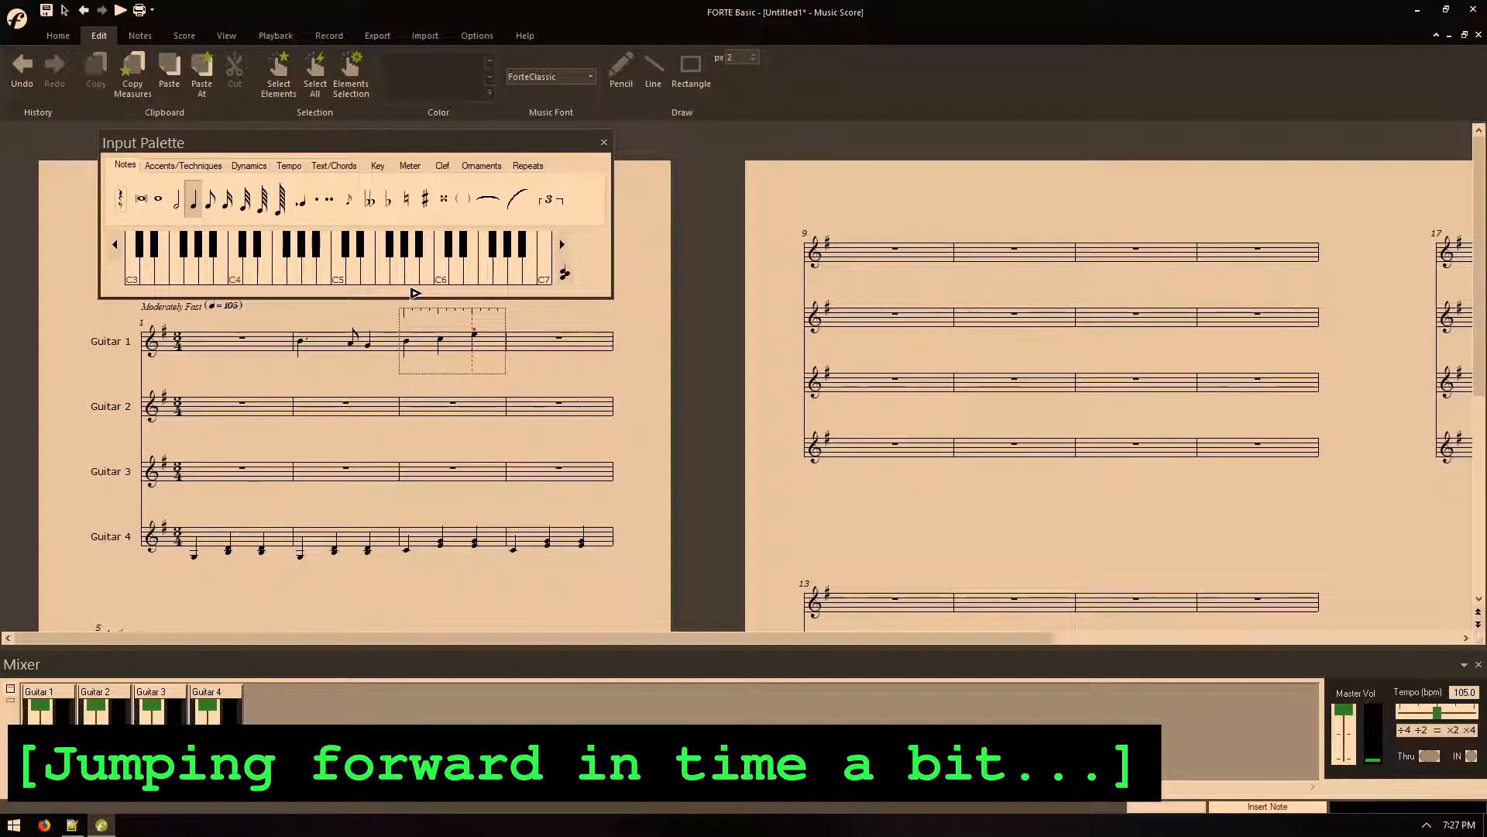
{"action": "left_click", "coordinate": [177, 200]}
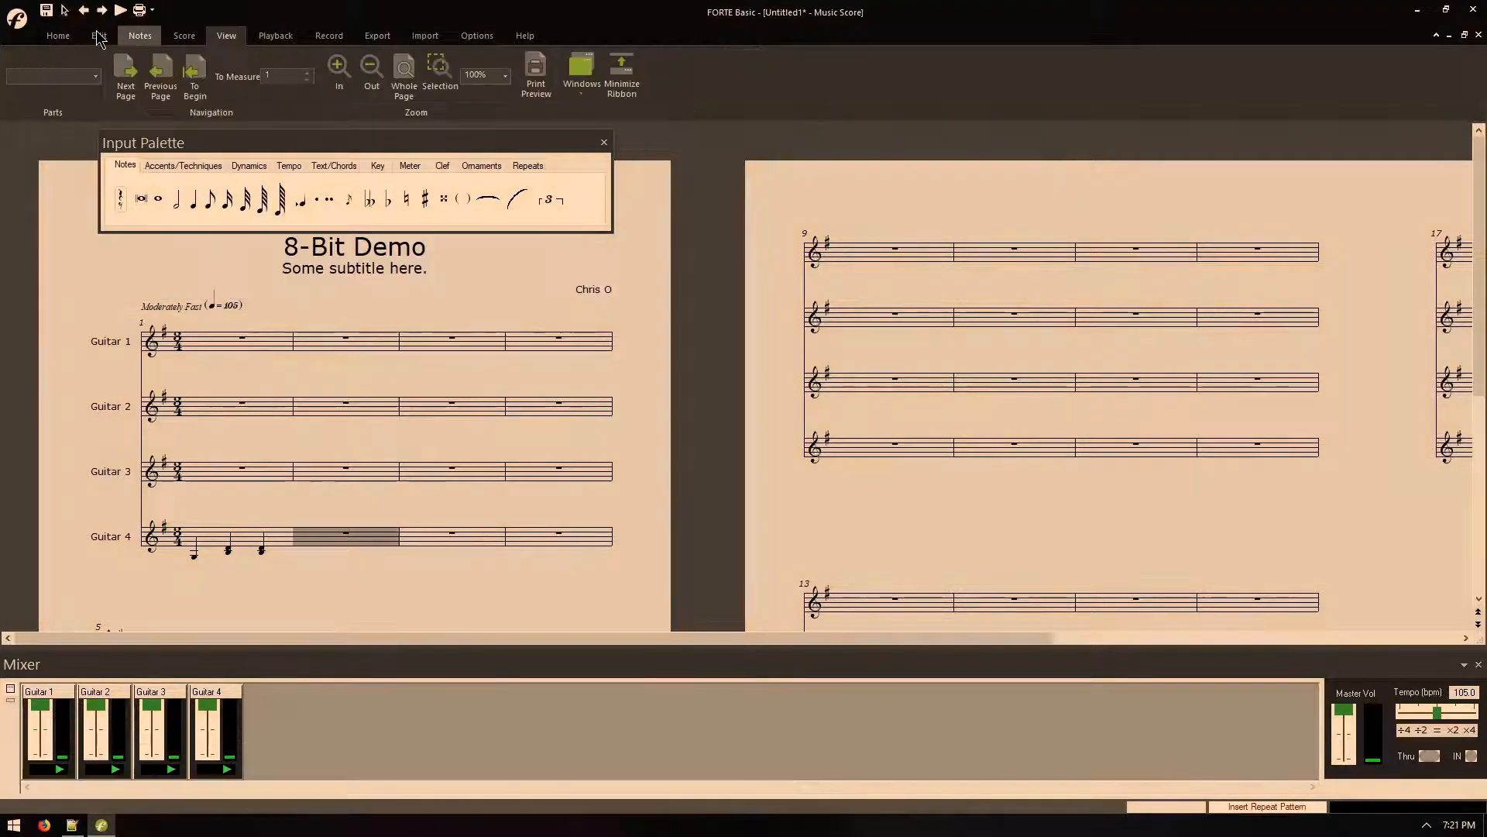
- Set Copy Measures to copy measures 1 to 1 and insert them once at measure 2 on the Guitar 4 track
{"action": "left_click", "coordinate": [99, 37]}
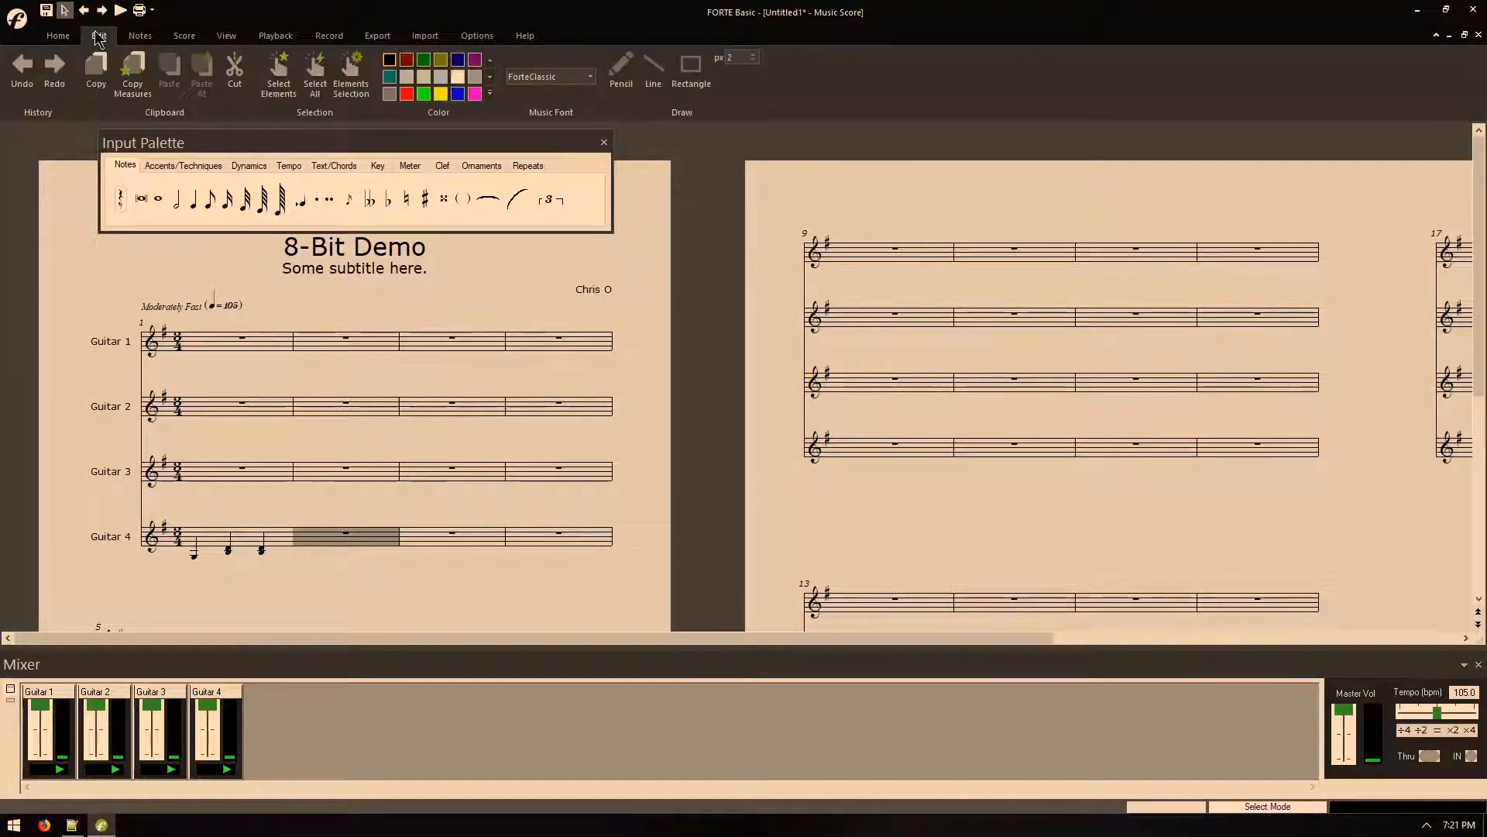
{"action": "left_click", "coordinate": [138, 85]}
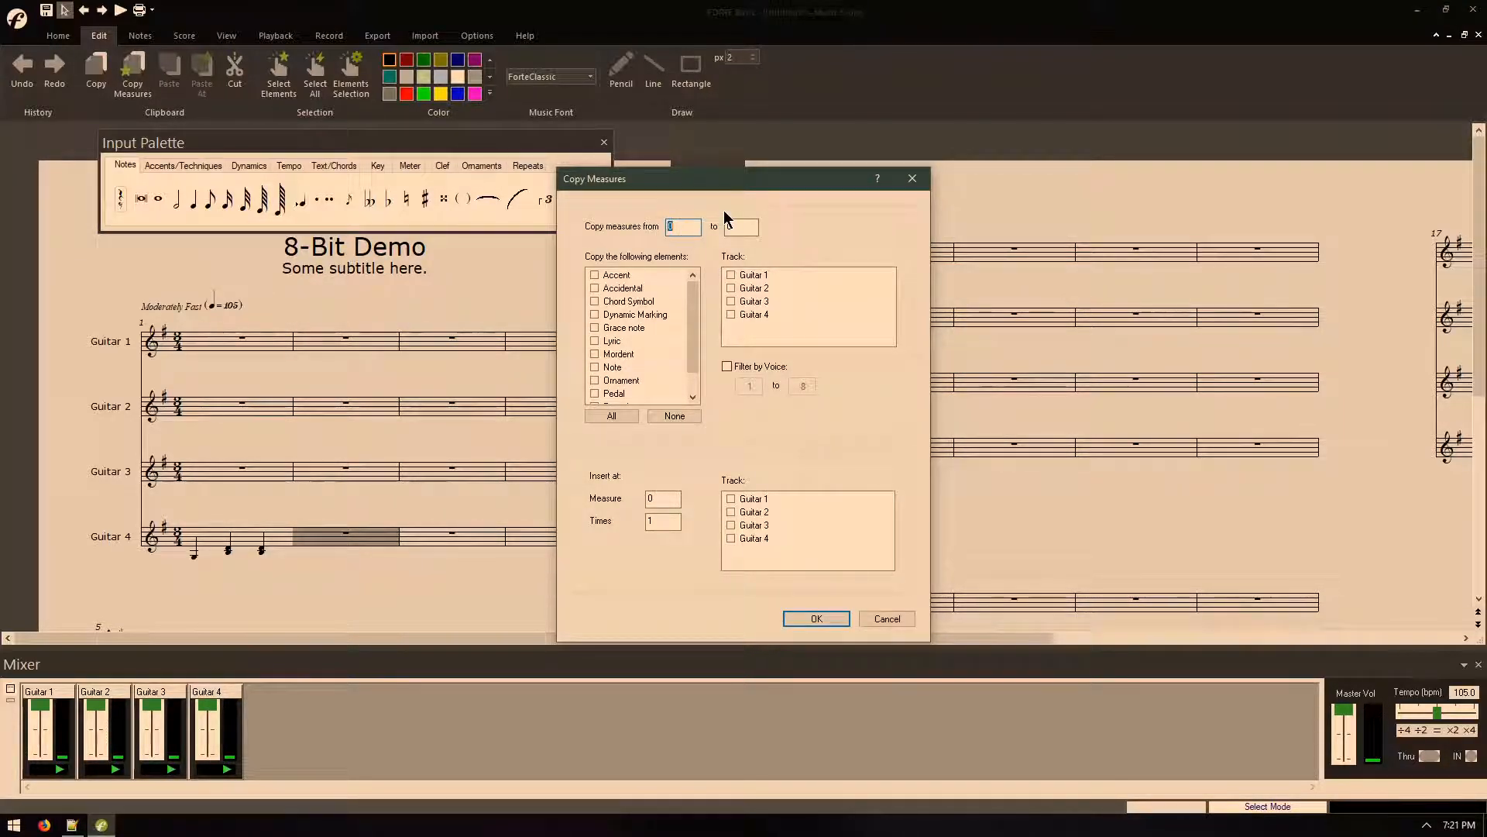
{"action": "type", "text": "1"}
{"action": "key", "text": "Tab"}
{"action": "type", "text": "1"}
{"action": "left_click", "coordinate": [803, 622]}
{"action": "left_click", "coordinate": [844, 452]}
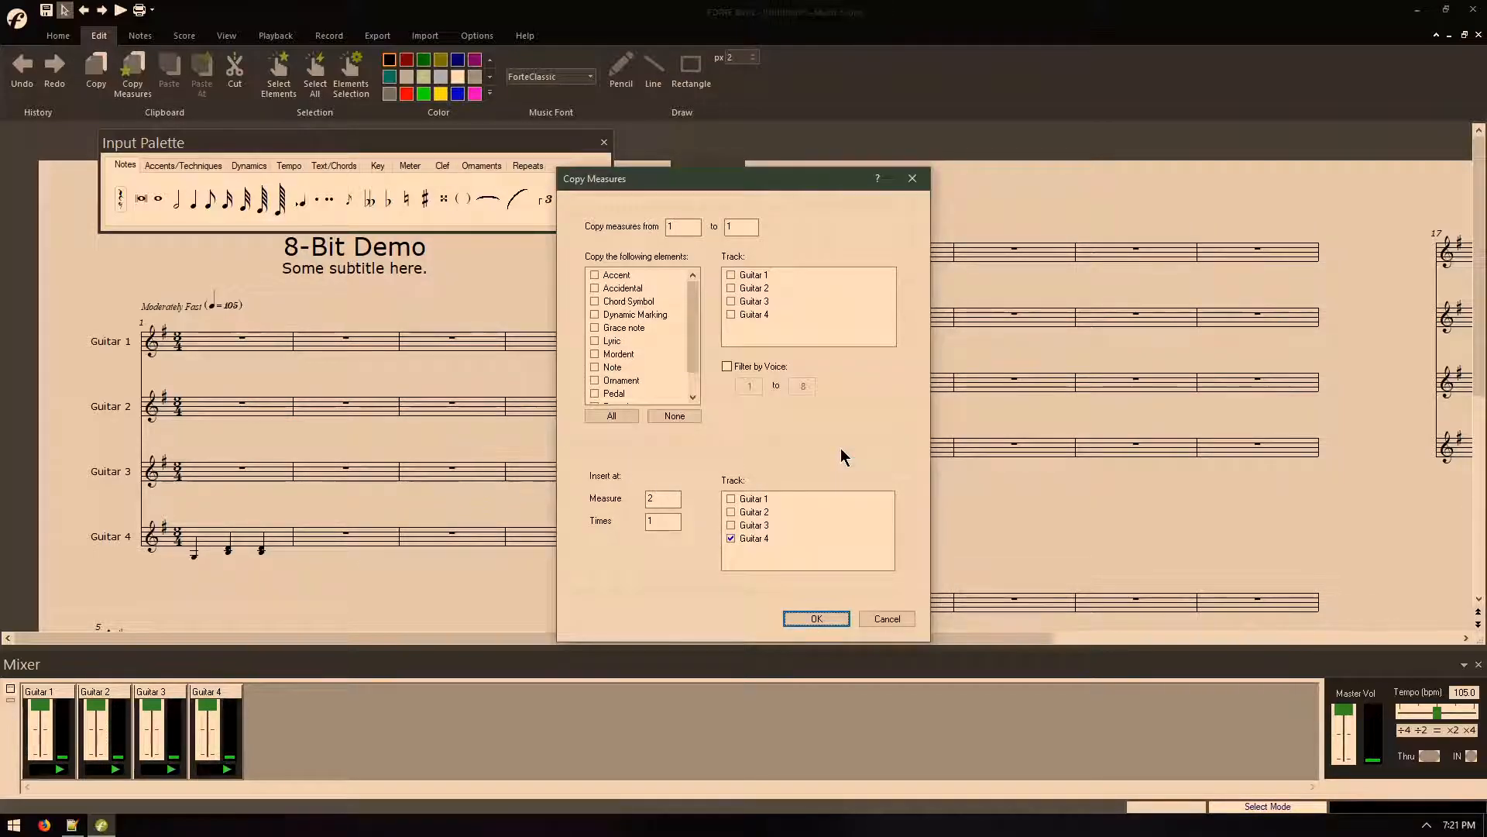
- Choose Guitar 4 as the source track, include only the Note element, and run the measure copy
{"action": "left_click", "coordinate": [731, 314]}
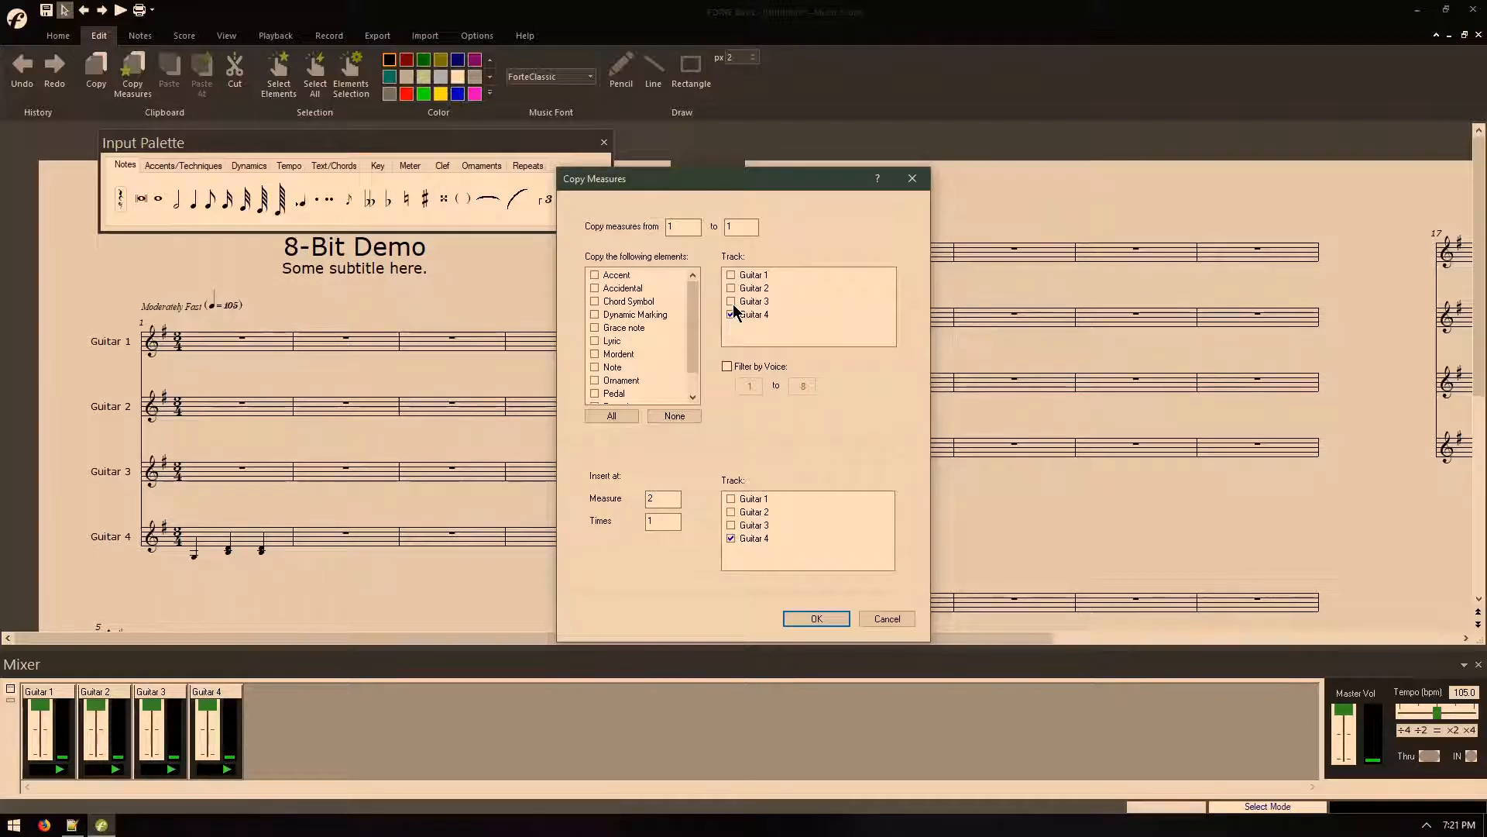
{"action": "left_click", "coordinate": [816, 620]}
{"action": "left_click", "coordinate": [818, 447]}
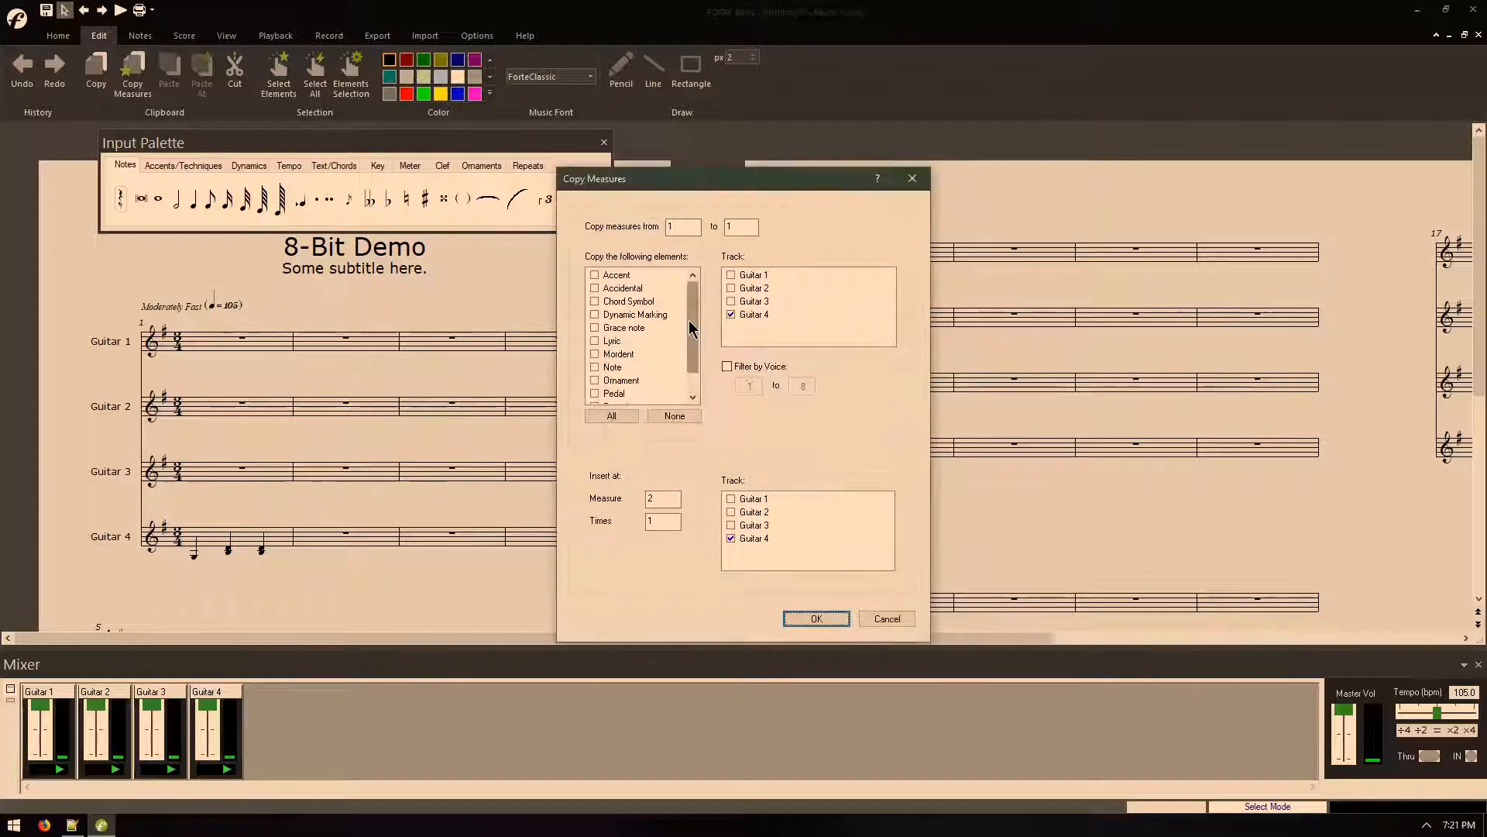
{"action": "left_click", "coordinate": [623, 368]}
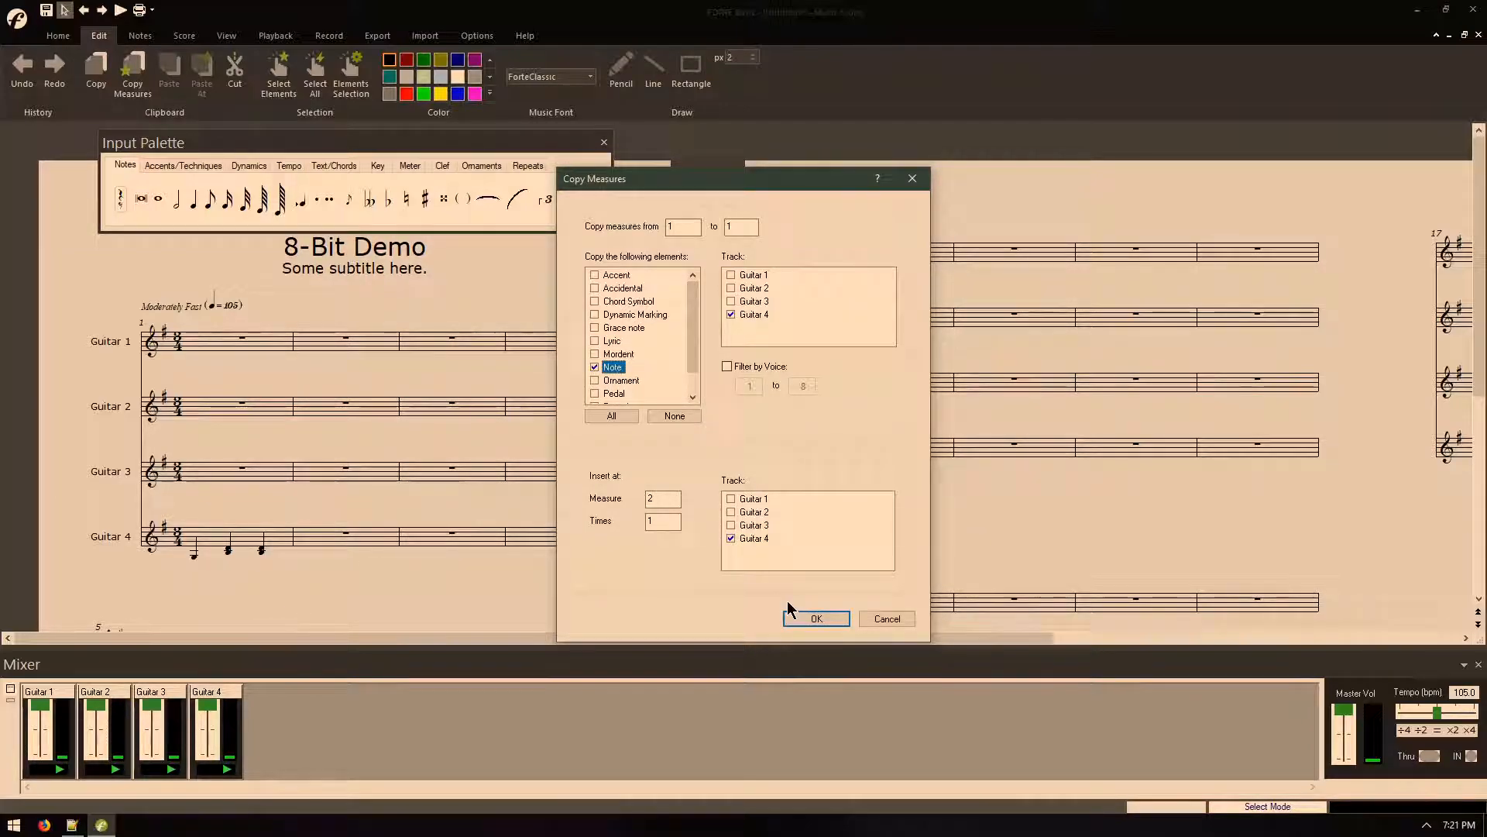
{"action": "left_click", "coordinate": [803, 617]}
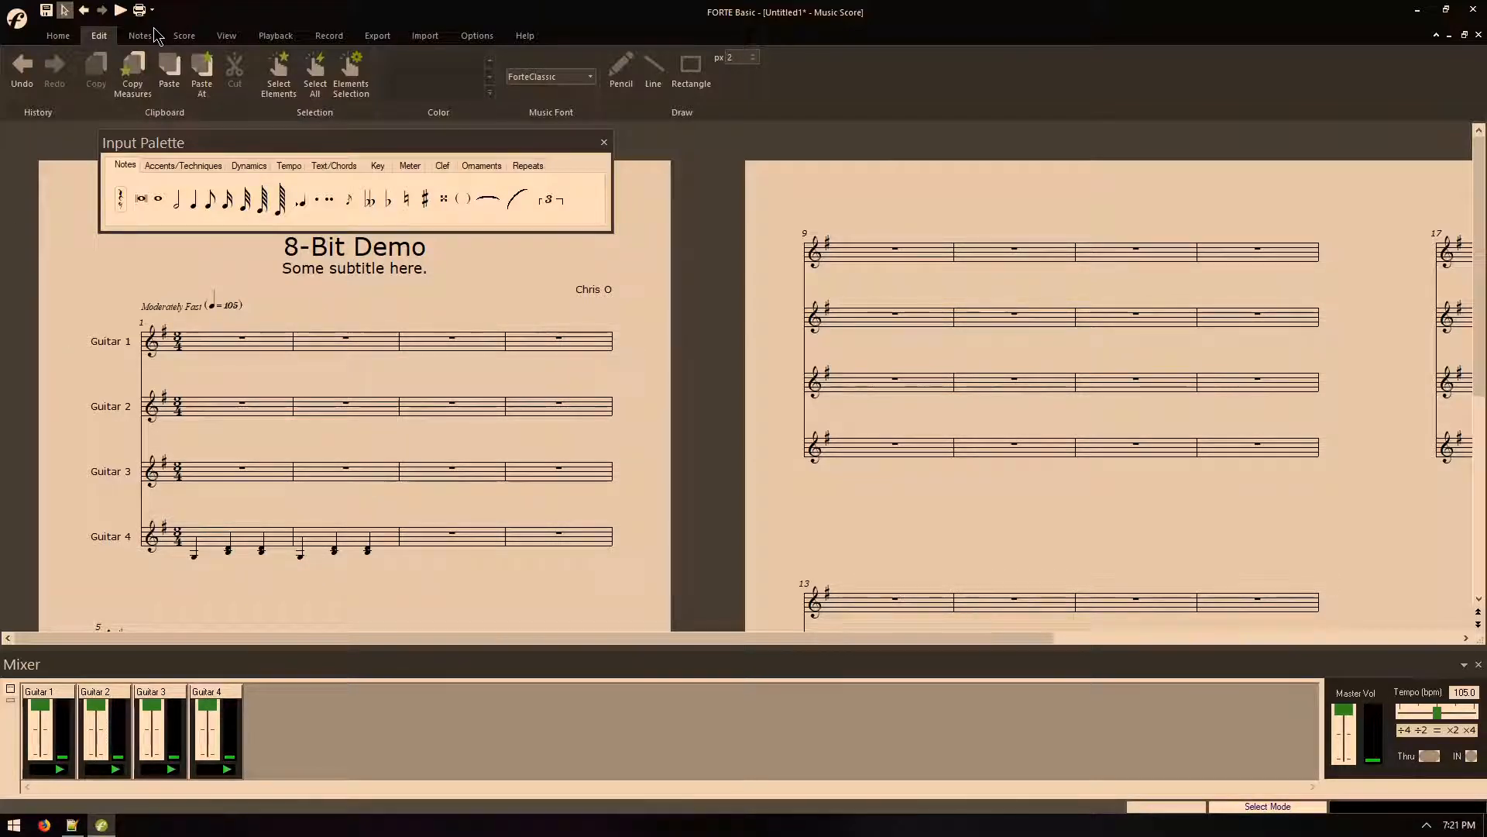
- In Simple Mode, try pasting a copied Guitar 4 measure into its empty third measure, and undo the paste
{"action": "left_click", "coordinate": [67, 39]}
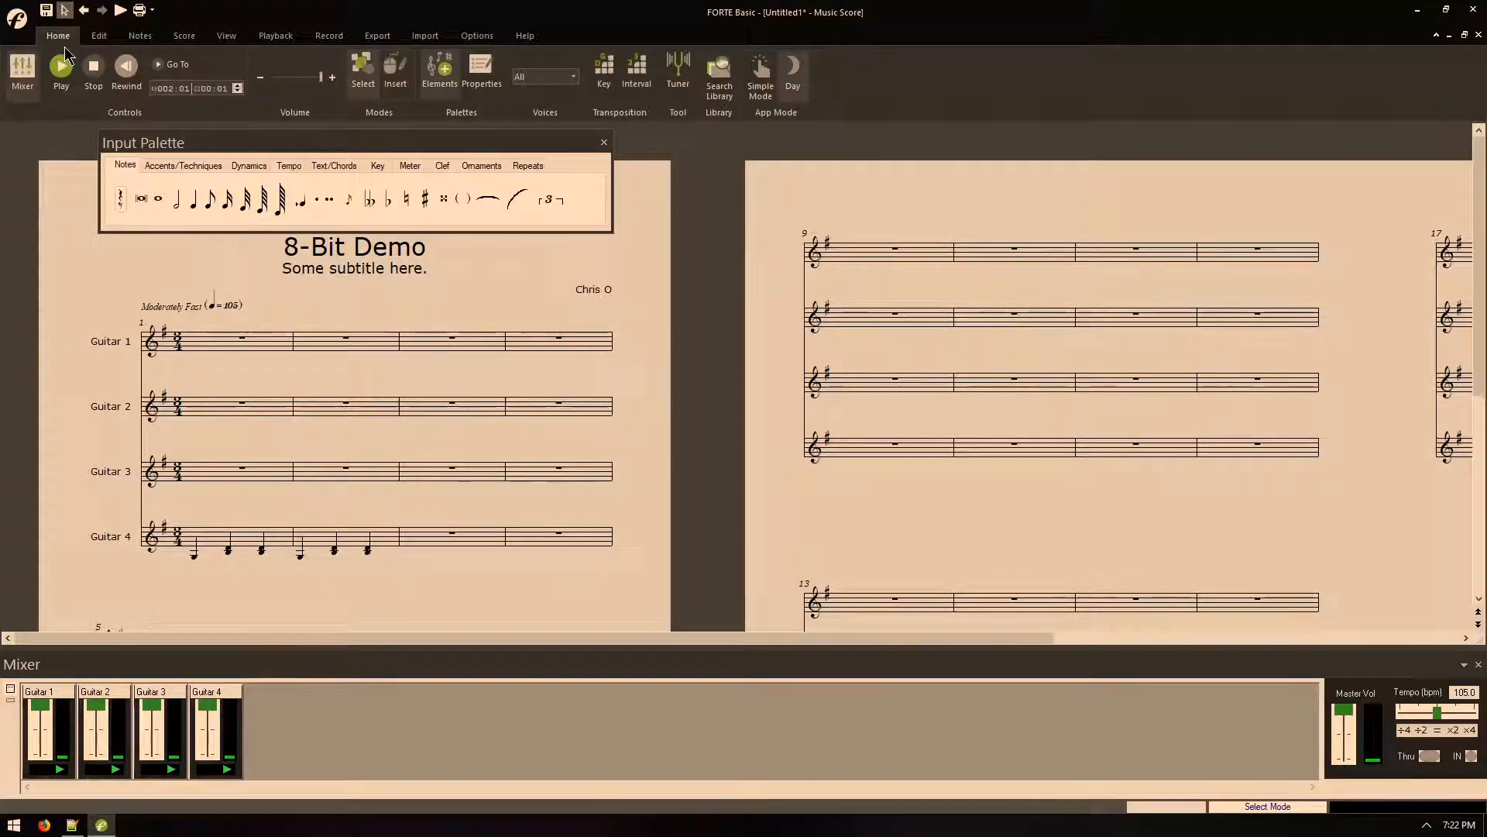
{"action": "left_click", "coordinate": [761, 90]}
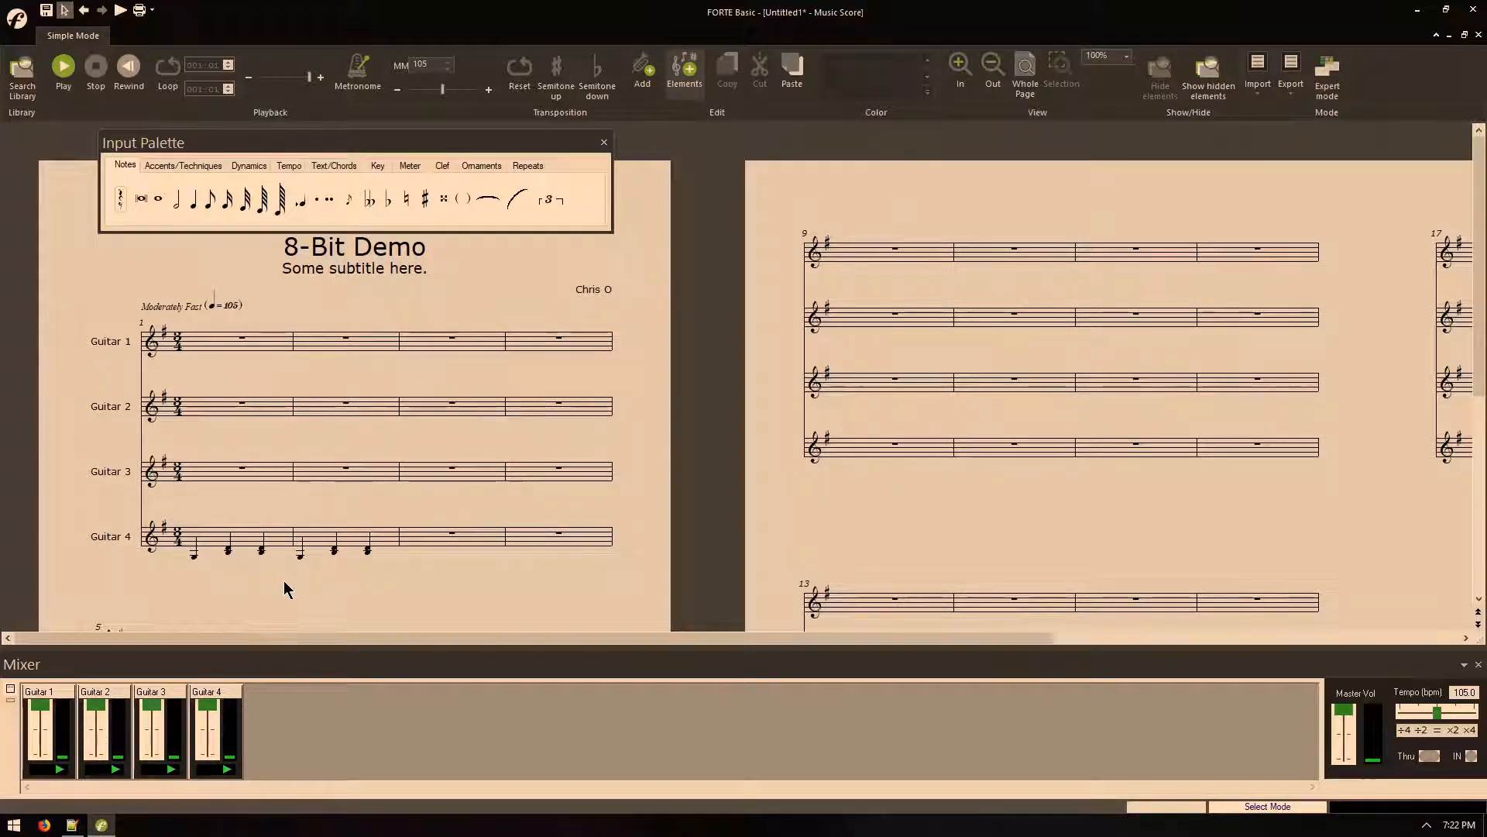
{"action": "left_click", "coordinate": [240, 540]}
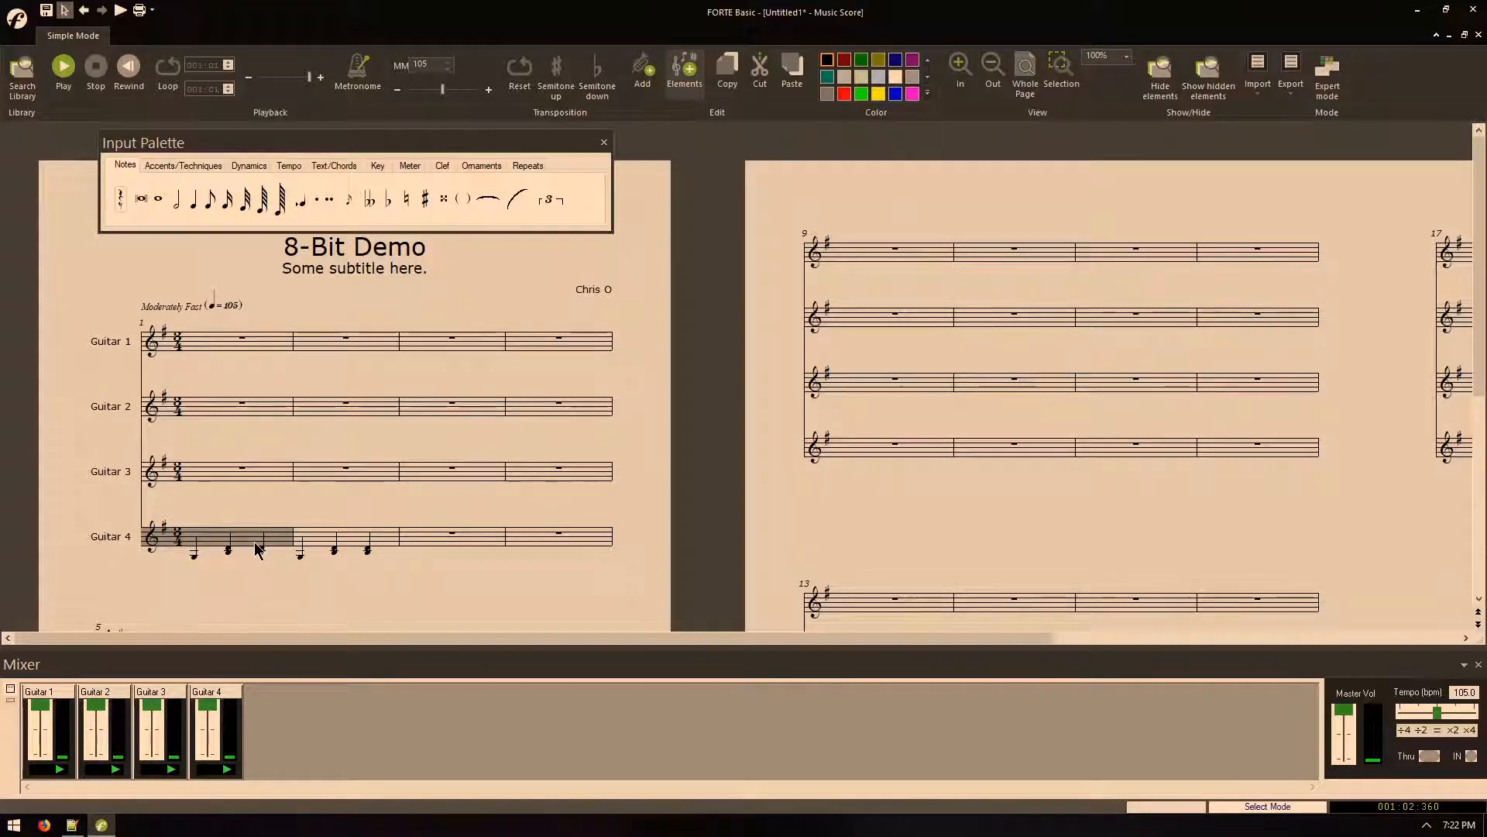
{"action": "left_click", "coordinate": [347, 545]}
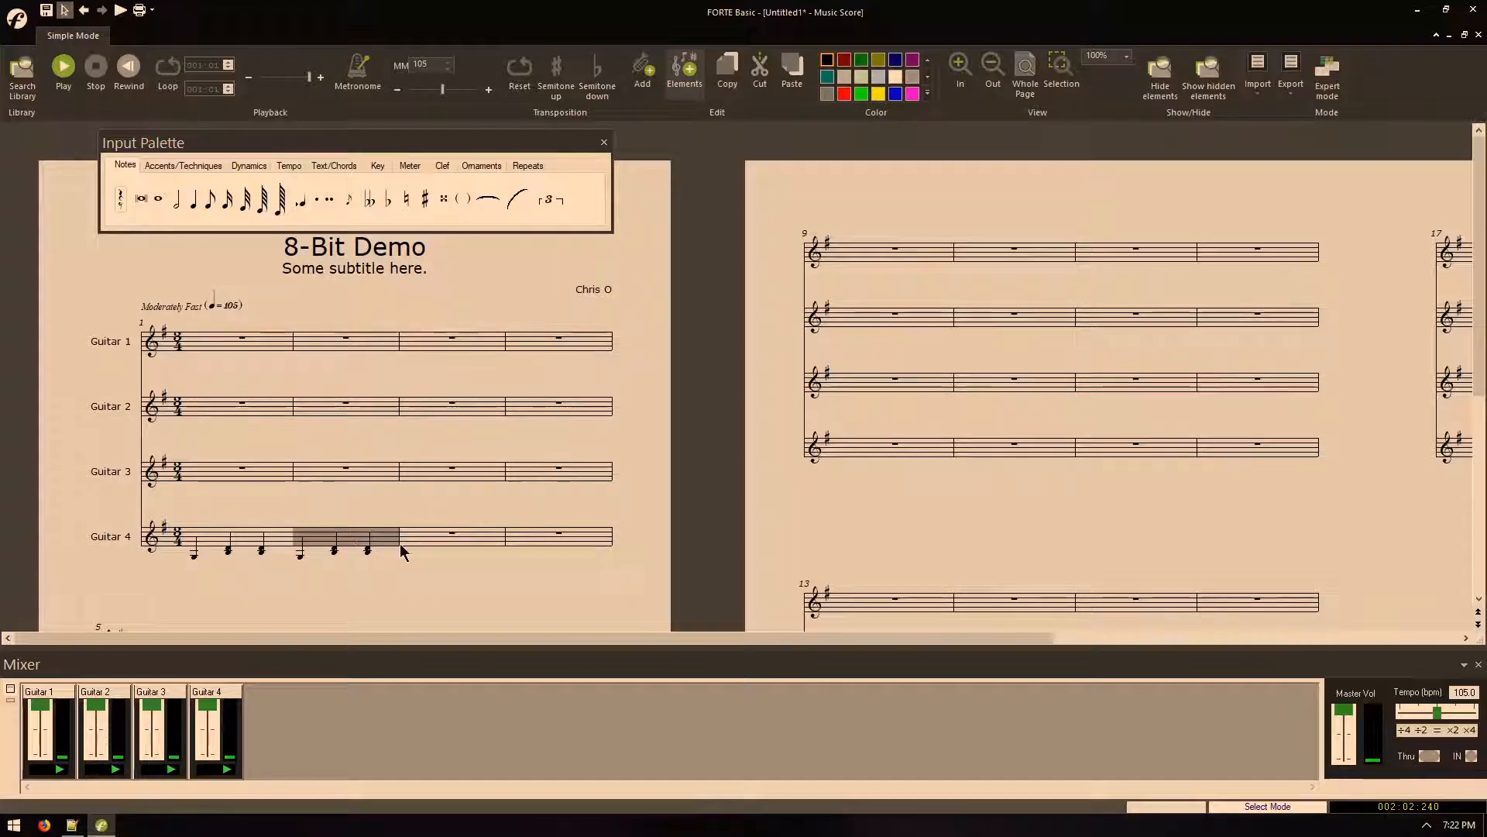
{"action": "left_click", "coordinate": [433, 541]}
{"action": "key", "text": "ctrl+v"}
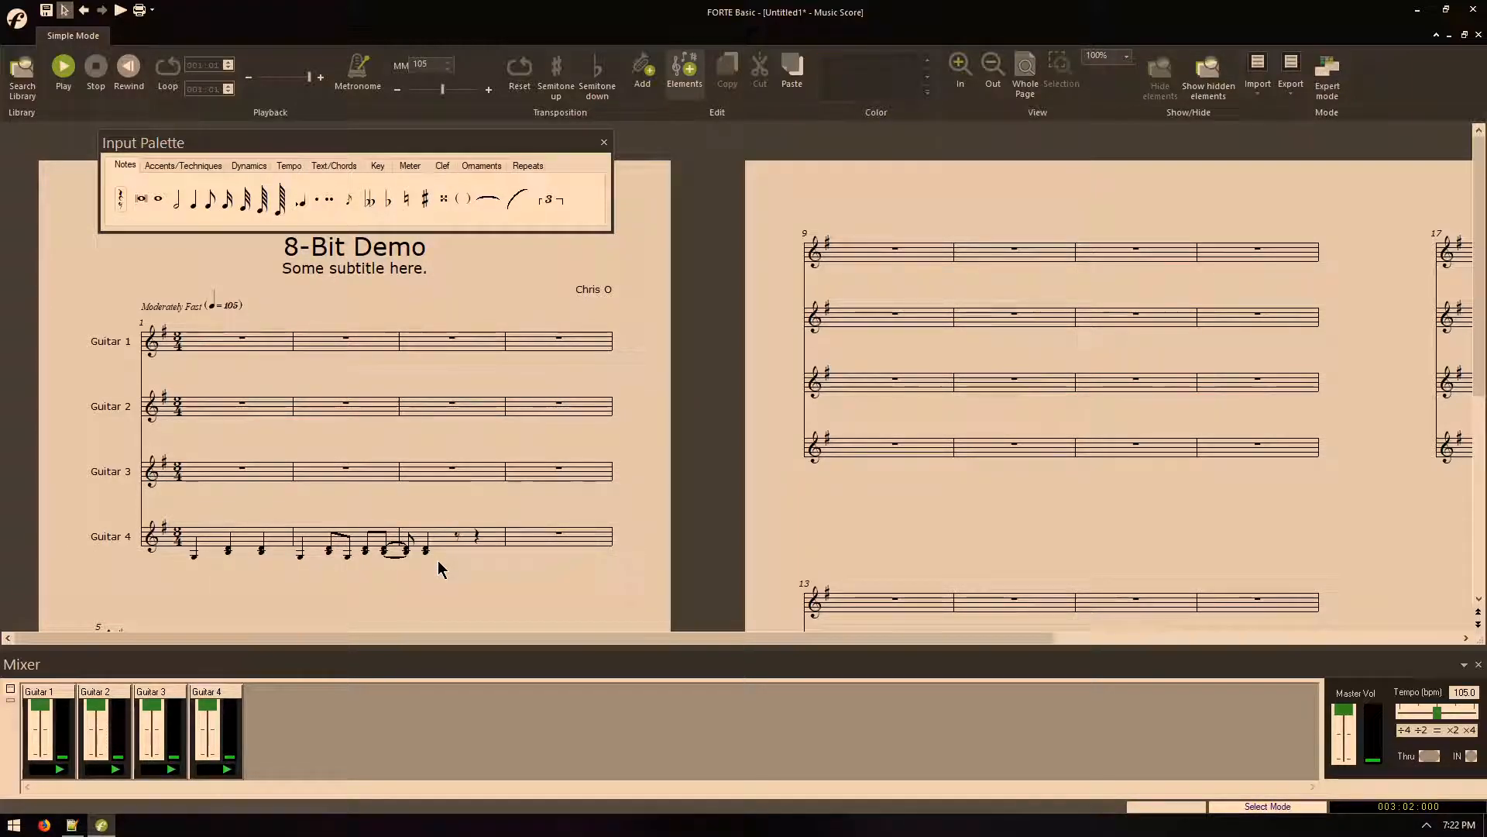
{"action": "key", "text": "ctrl+z"}
- Try the paste into Guitar 4's third measure again, undo it, and reselect the second measure
{"action": "left_click", "coordinate": [377, 544]}
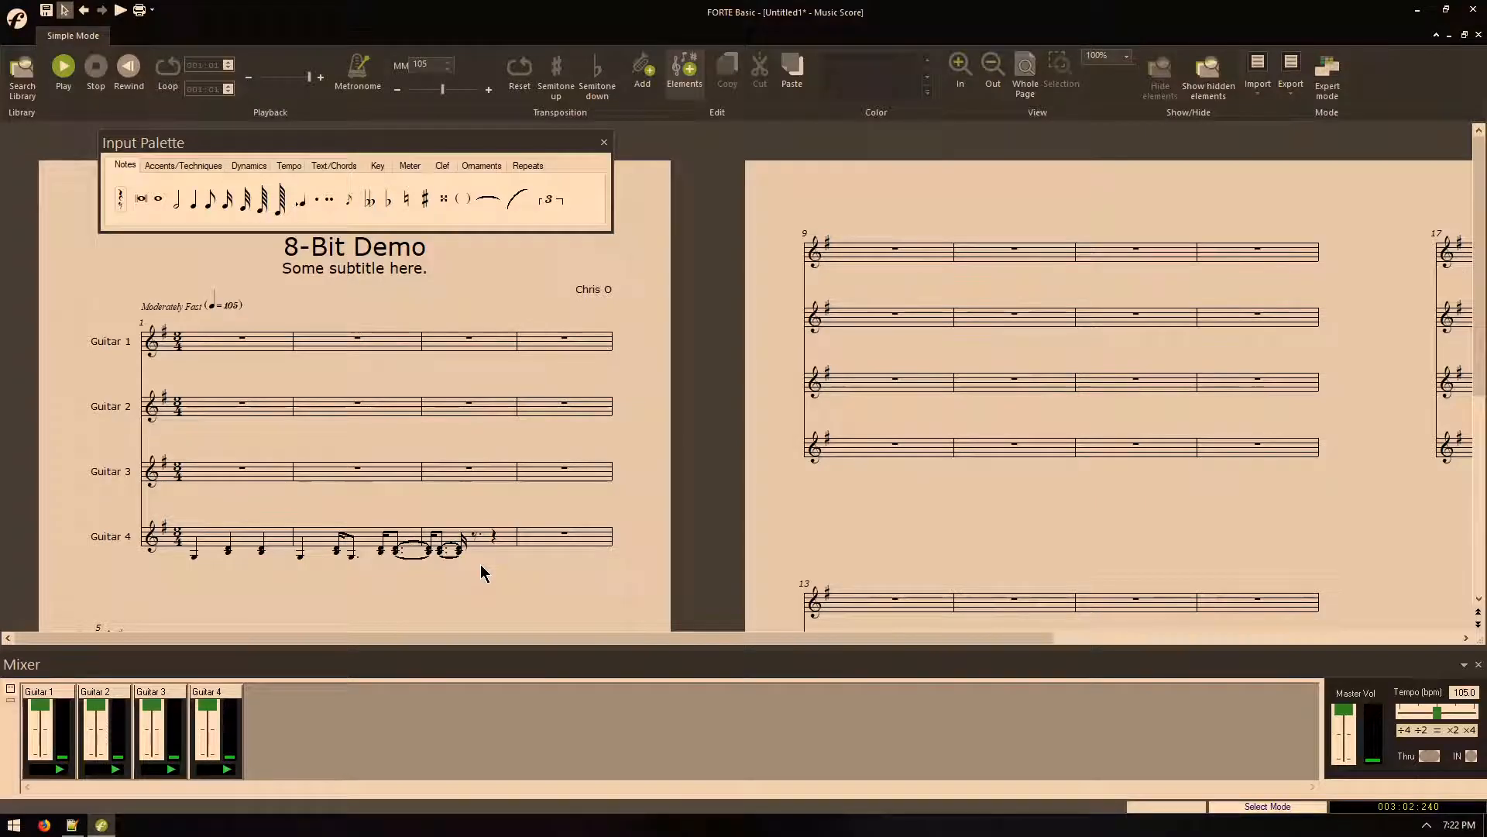
{"action": "left_click", "coordinate": [482, 565]}
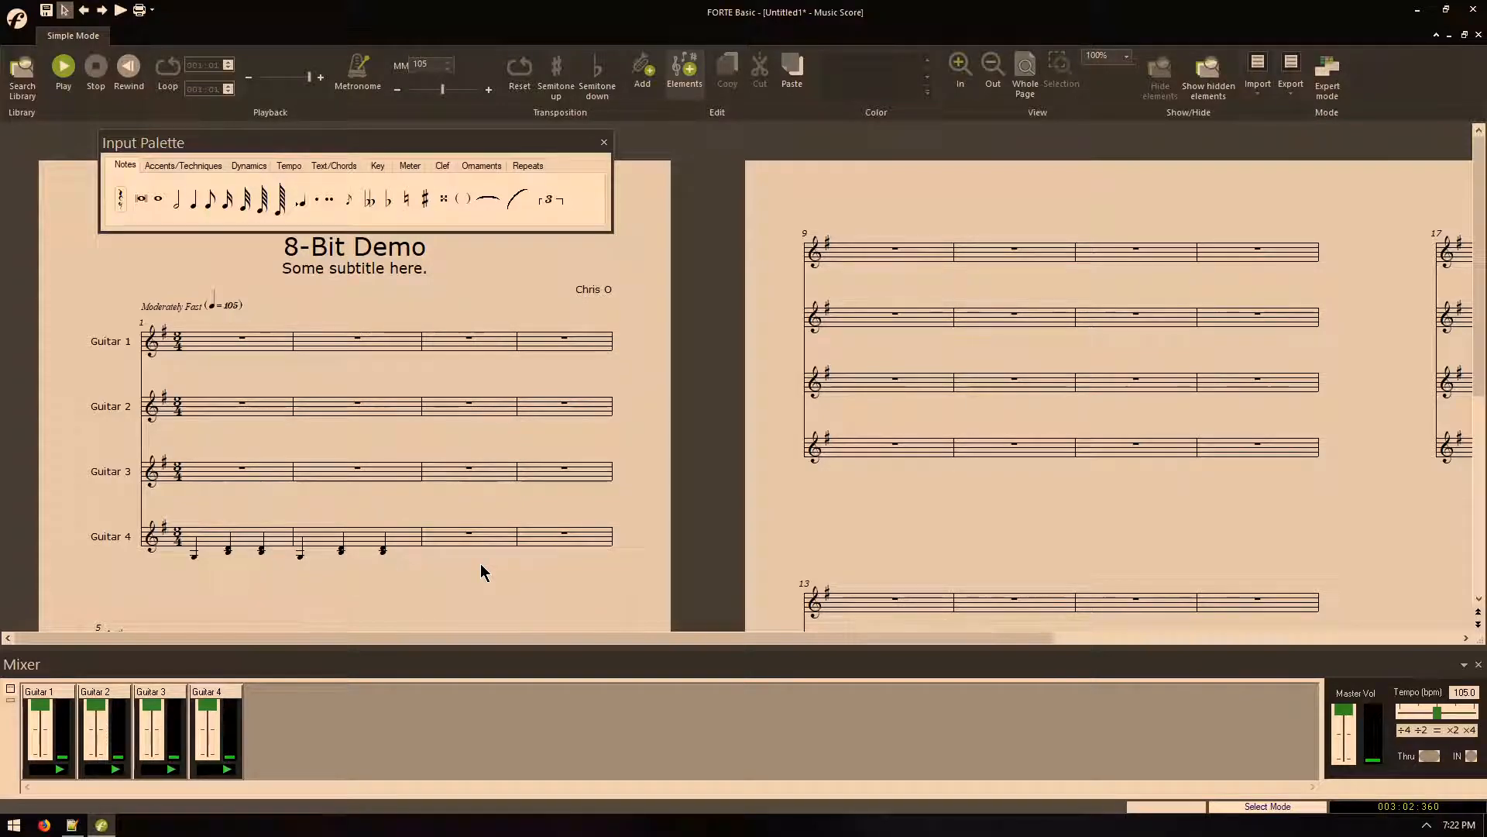
{"action": "left_click", "coordinate": [352, 540]}
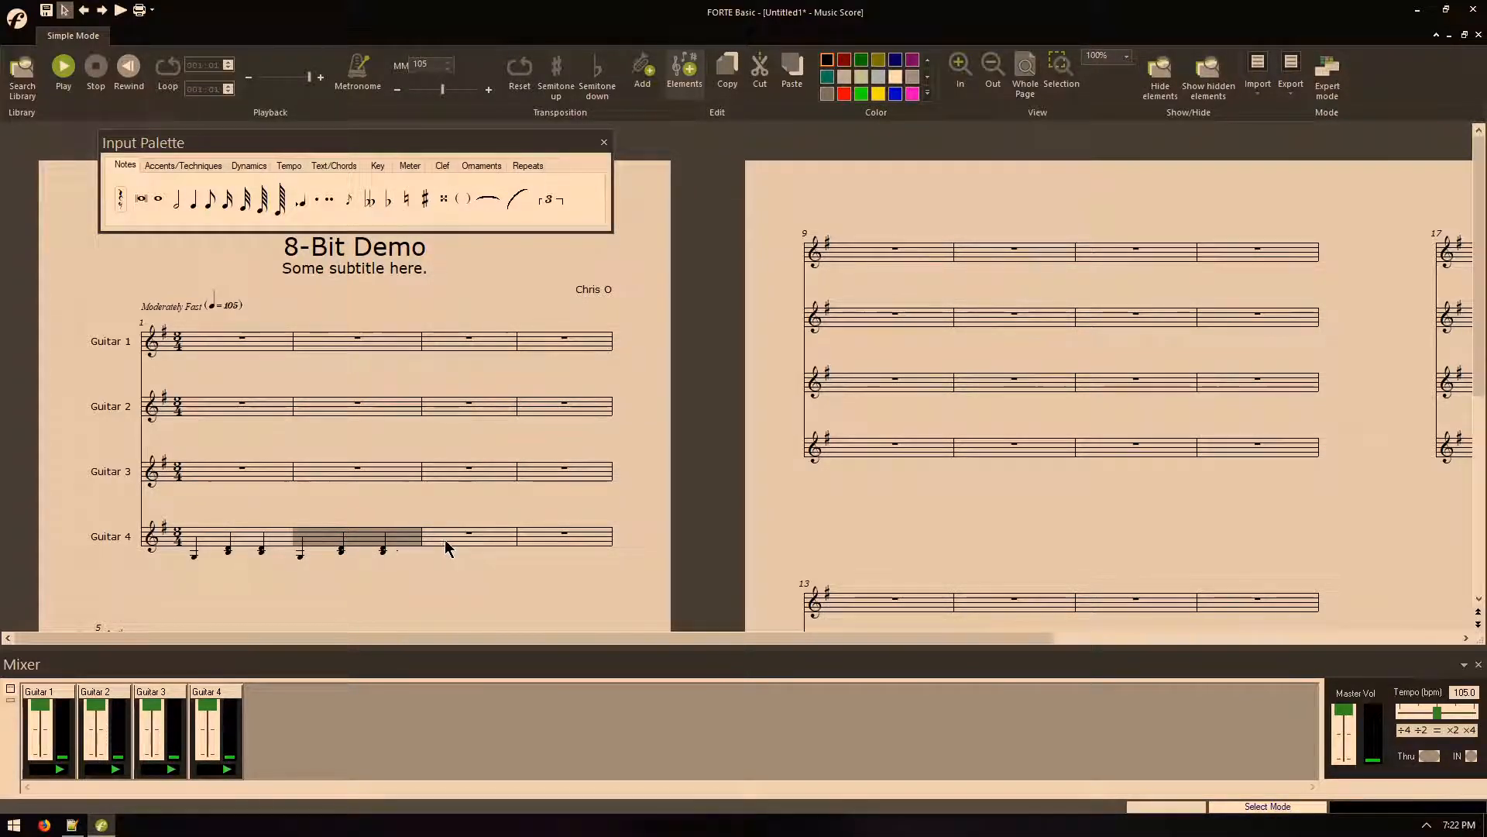
{"action": "left_click", "coordinate": [448, 503]}
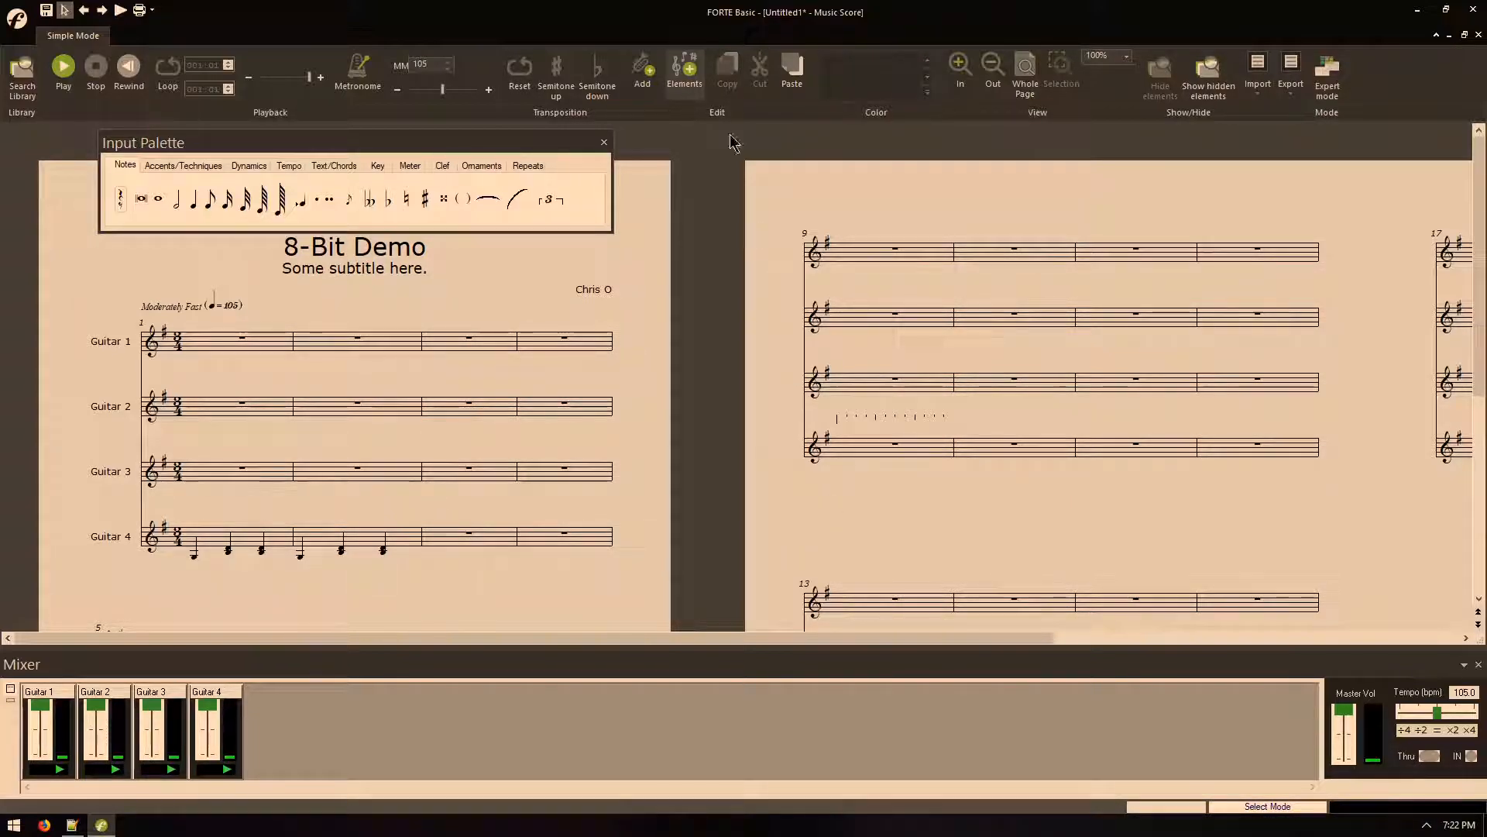
- Copy Guitar 4's second measure, try the Paste command twice on the third measure, and undo each paste
{"action": "left_click", "coordinate": [362, 539]}
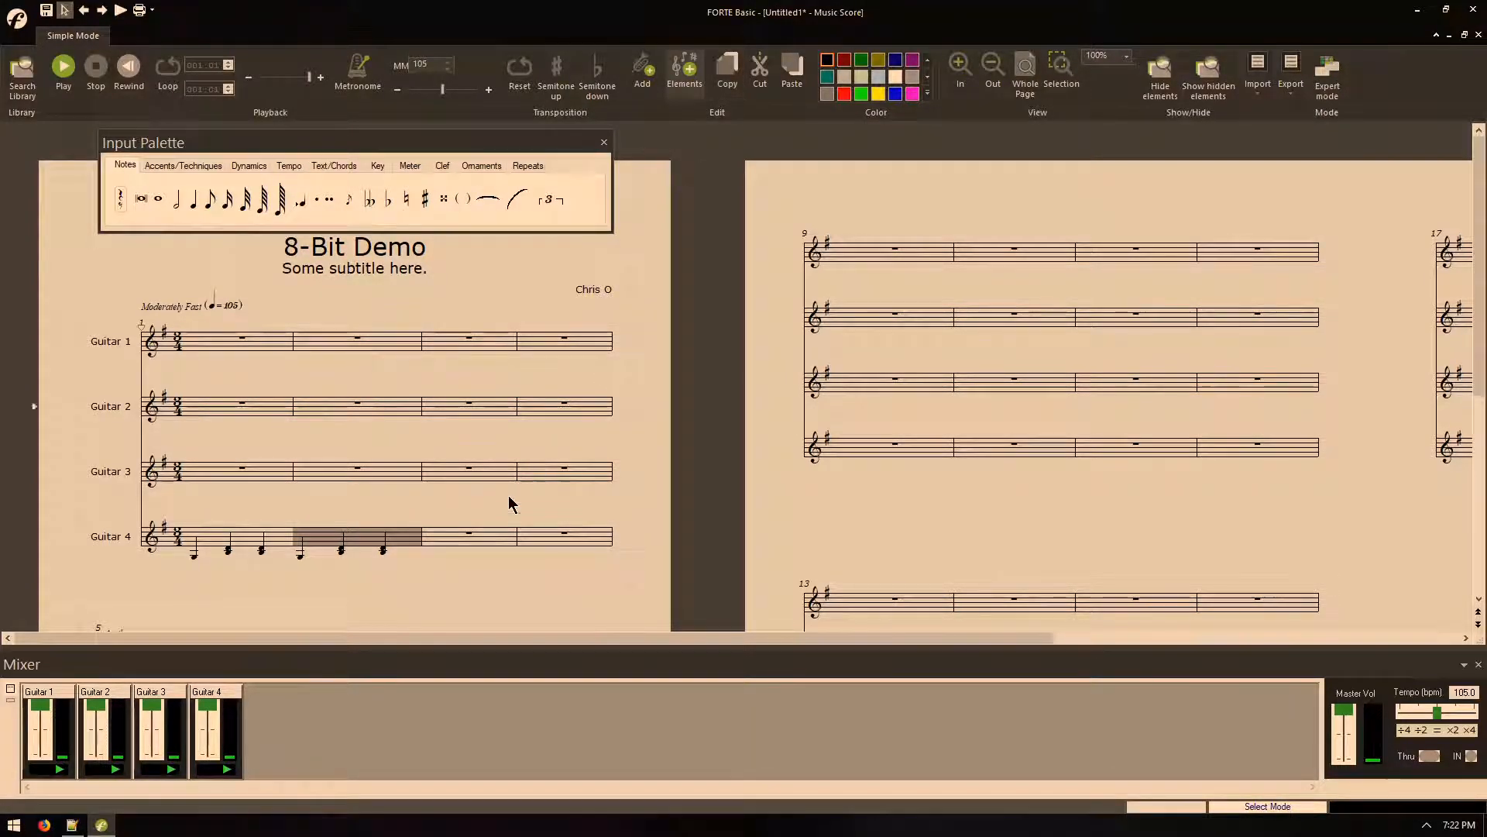
{"action": "left_click", "coordinate": [457, 540]}
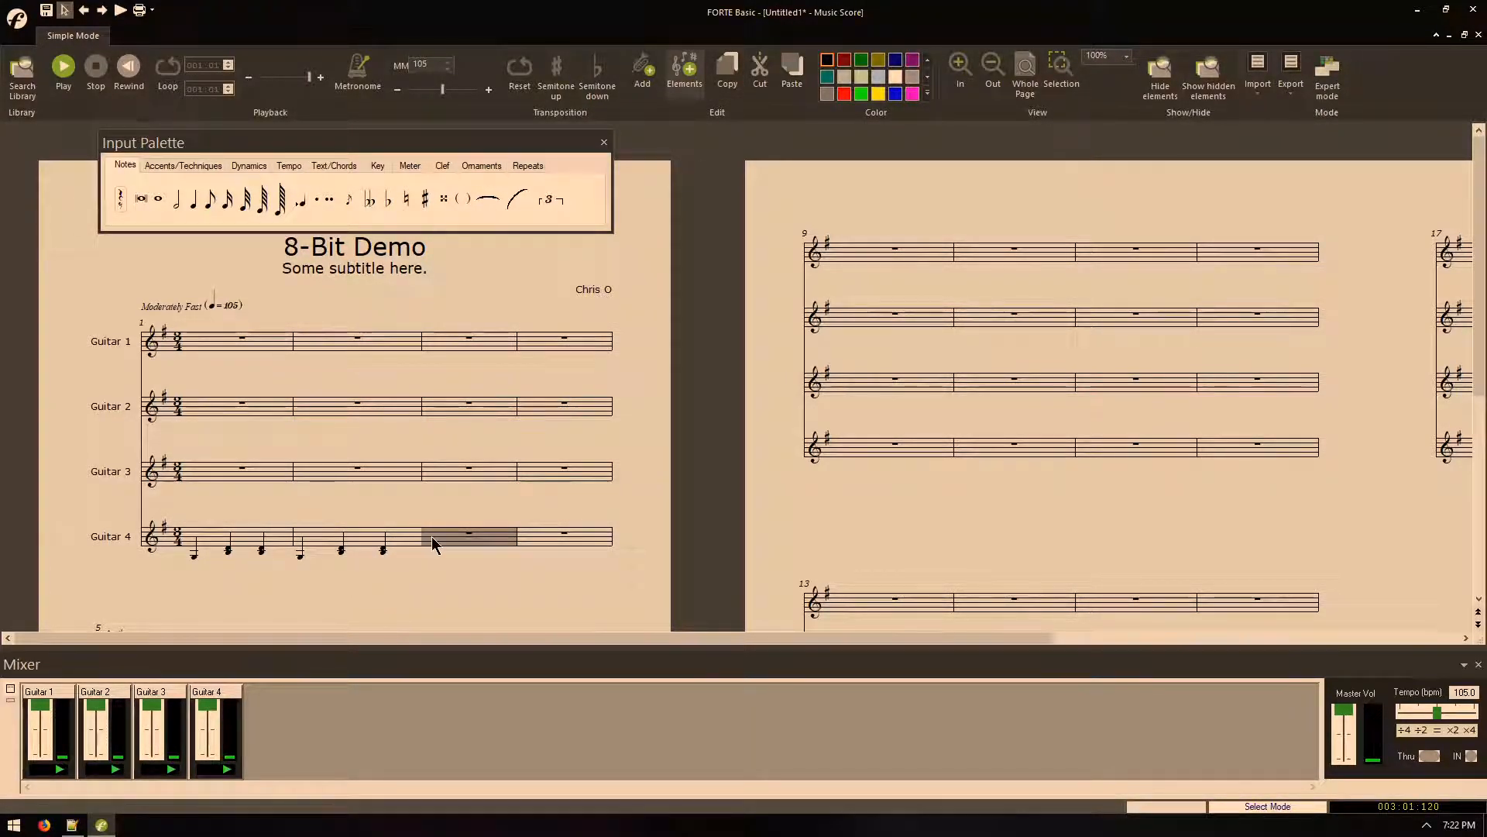
{"action": "left_click", "coordinate": [790, 77]}
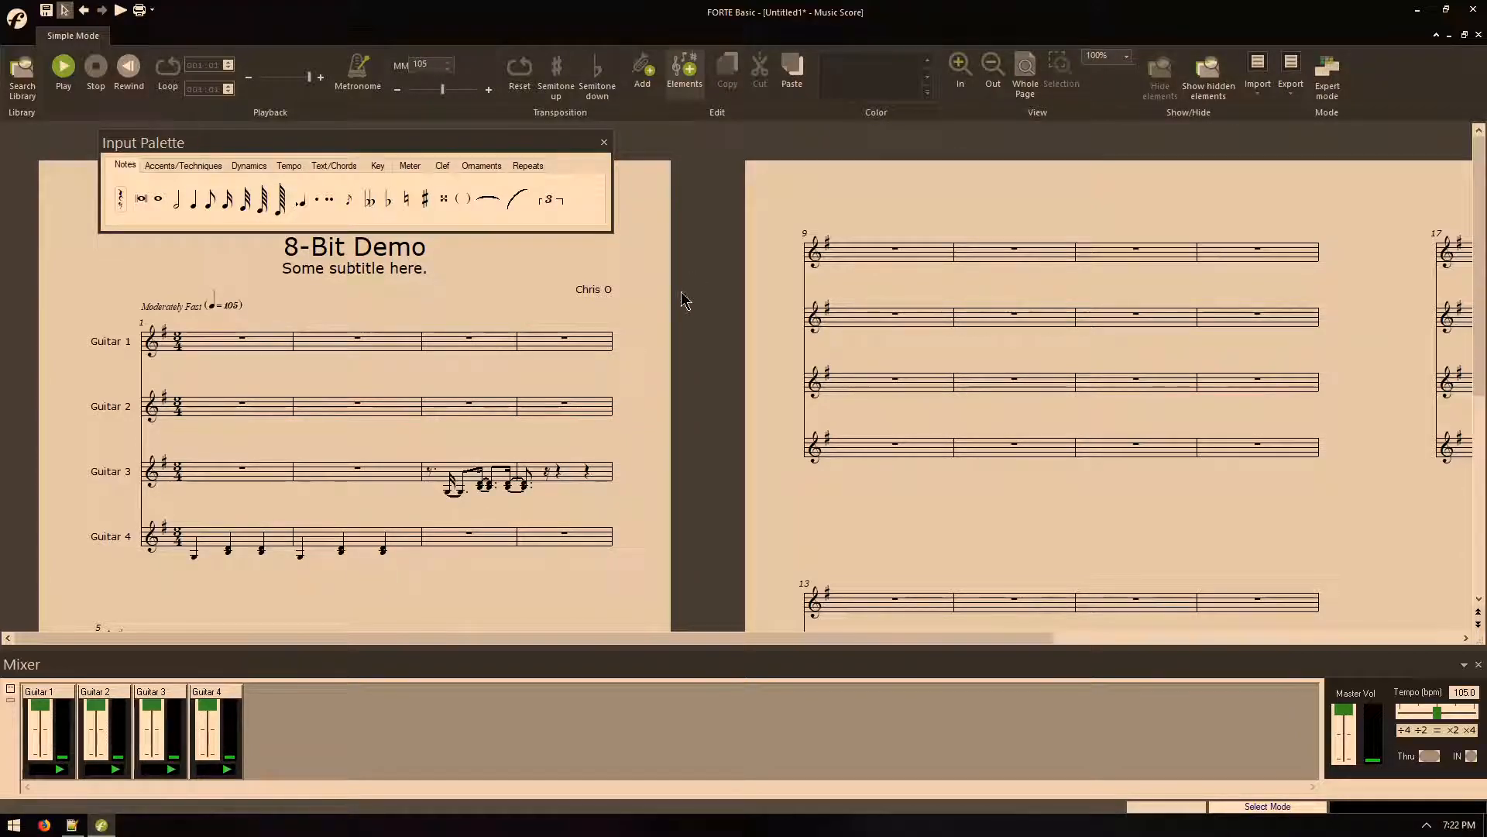
{"action": "key", "text": "ctrl+z"}
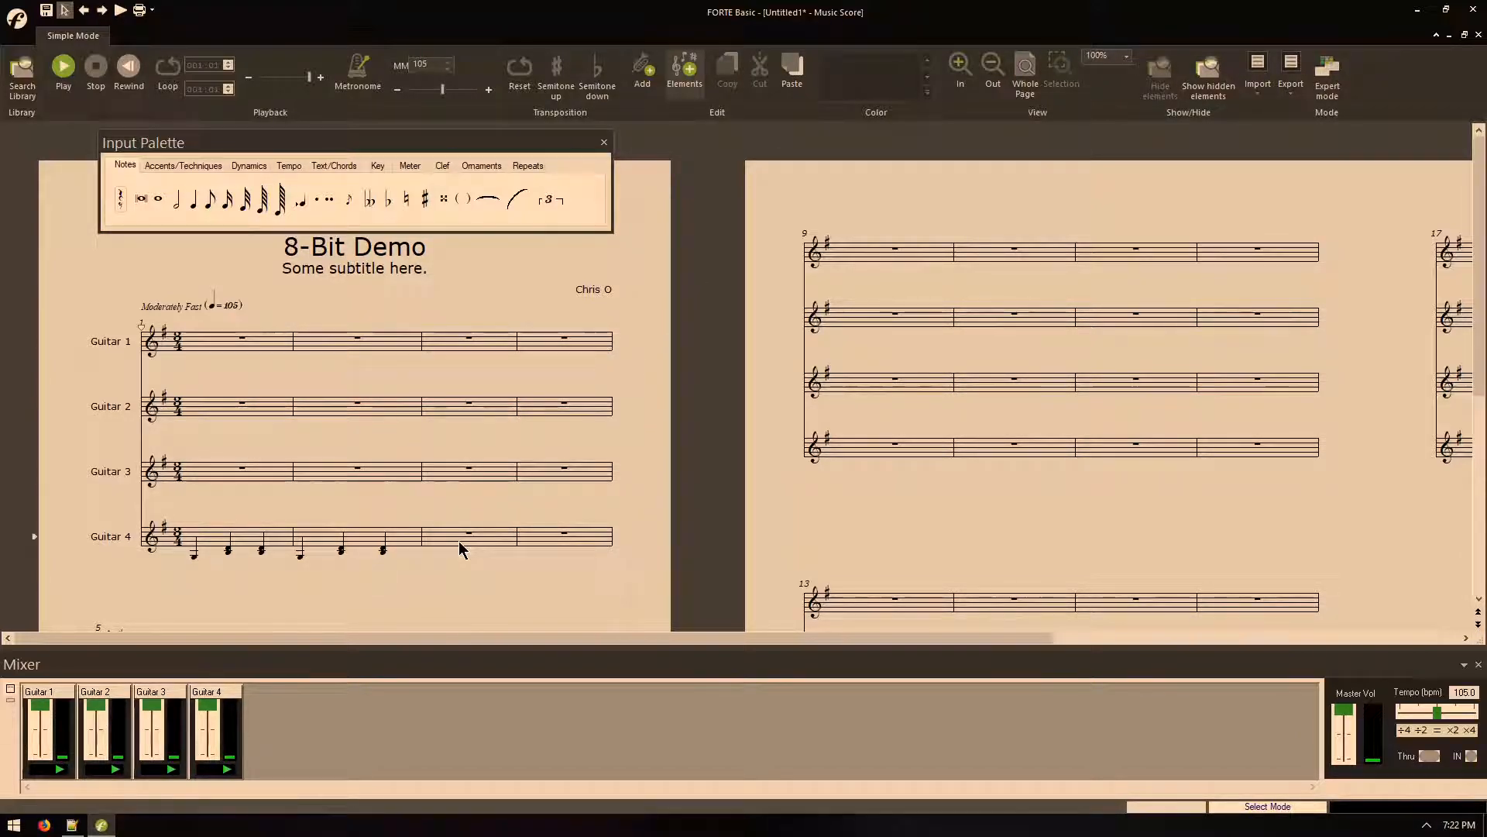
{"action": "left_click", "coordinate": [462, 540]}
{"action": "left_click", "coordinate": [784, 81]}
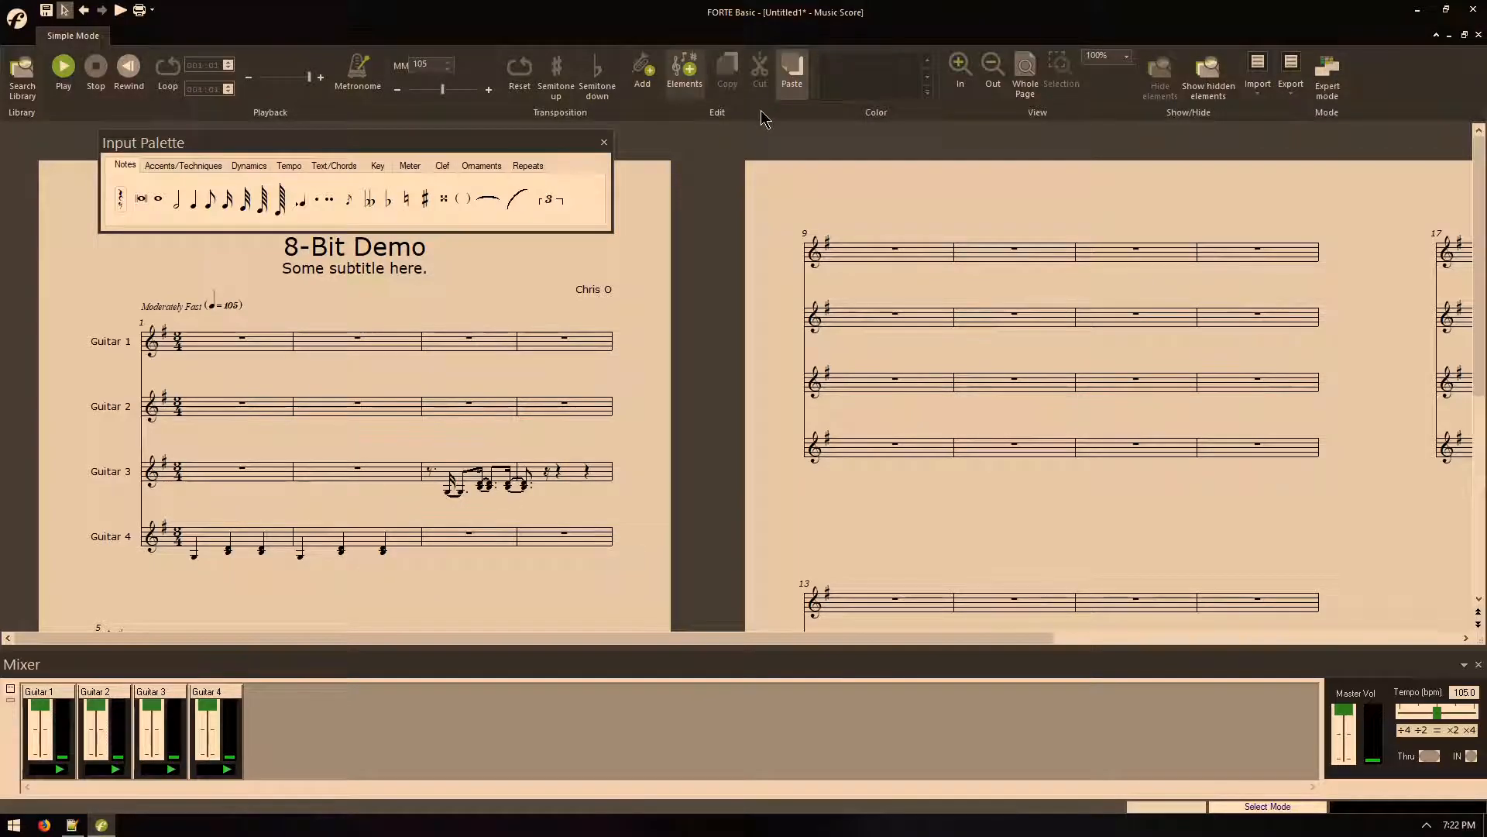
{"action": "key", "text": "ctrl+z"}
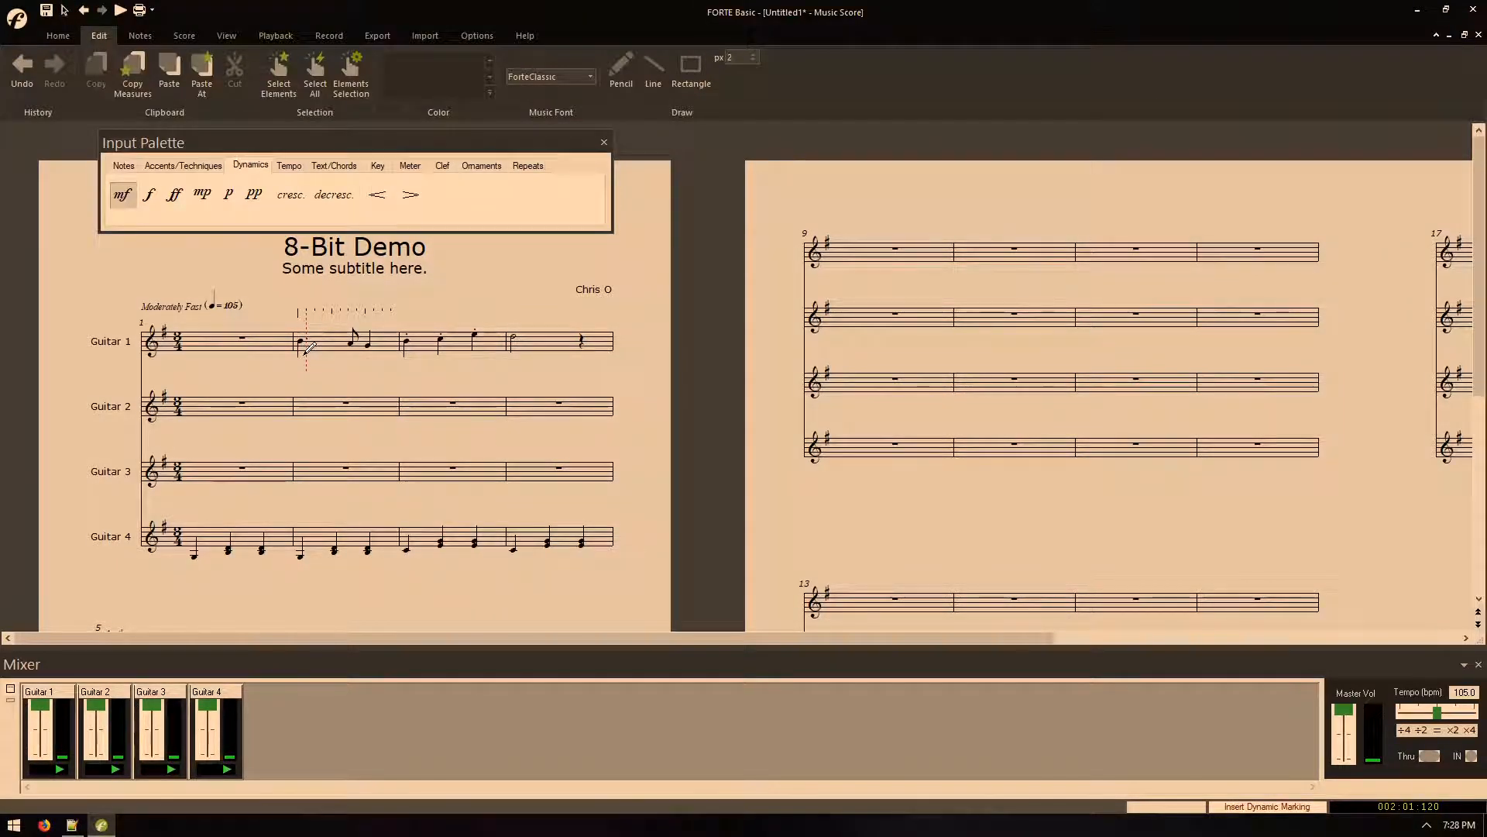
- Add an mf marking under Guitar 1's first note in measure 2 and a crescendo hairpin extending through measure 3's last note
{"action": "left_click", "coordinate": [307, 347]}
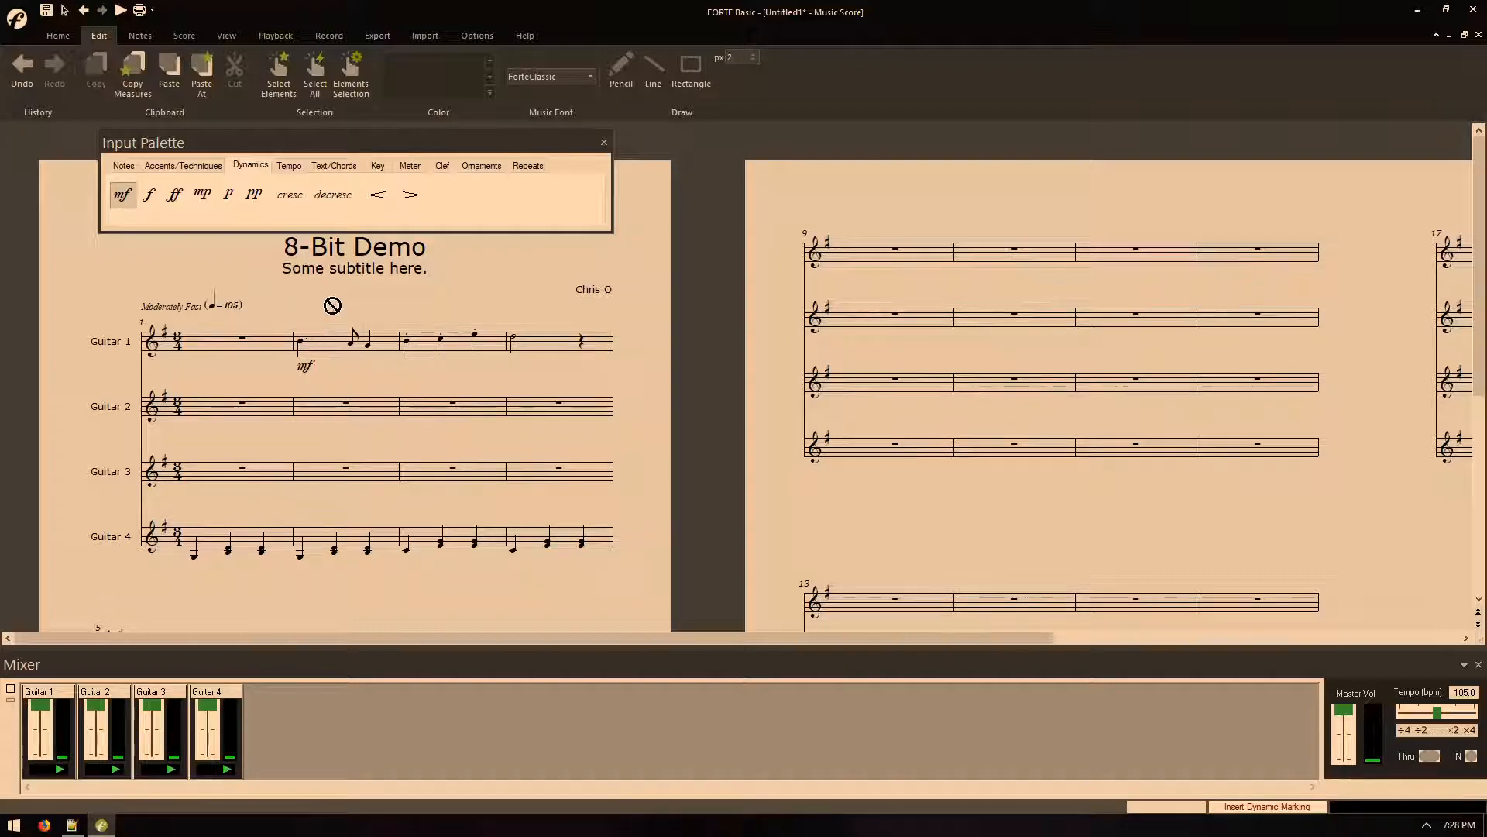
{"action": "left_click", "coordinate": [377, 194]}
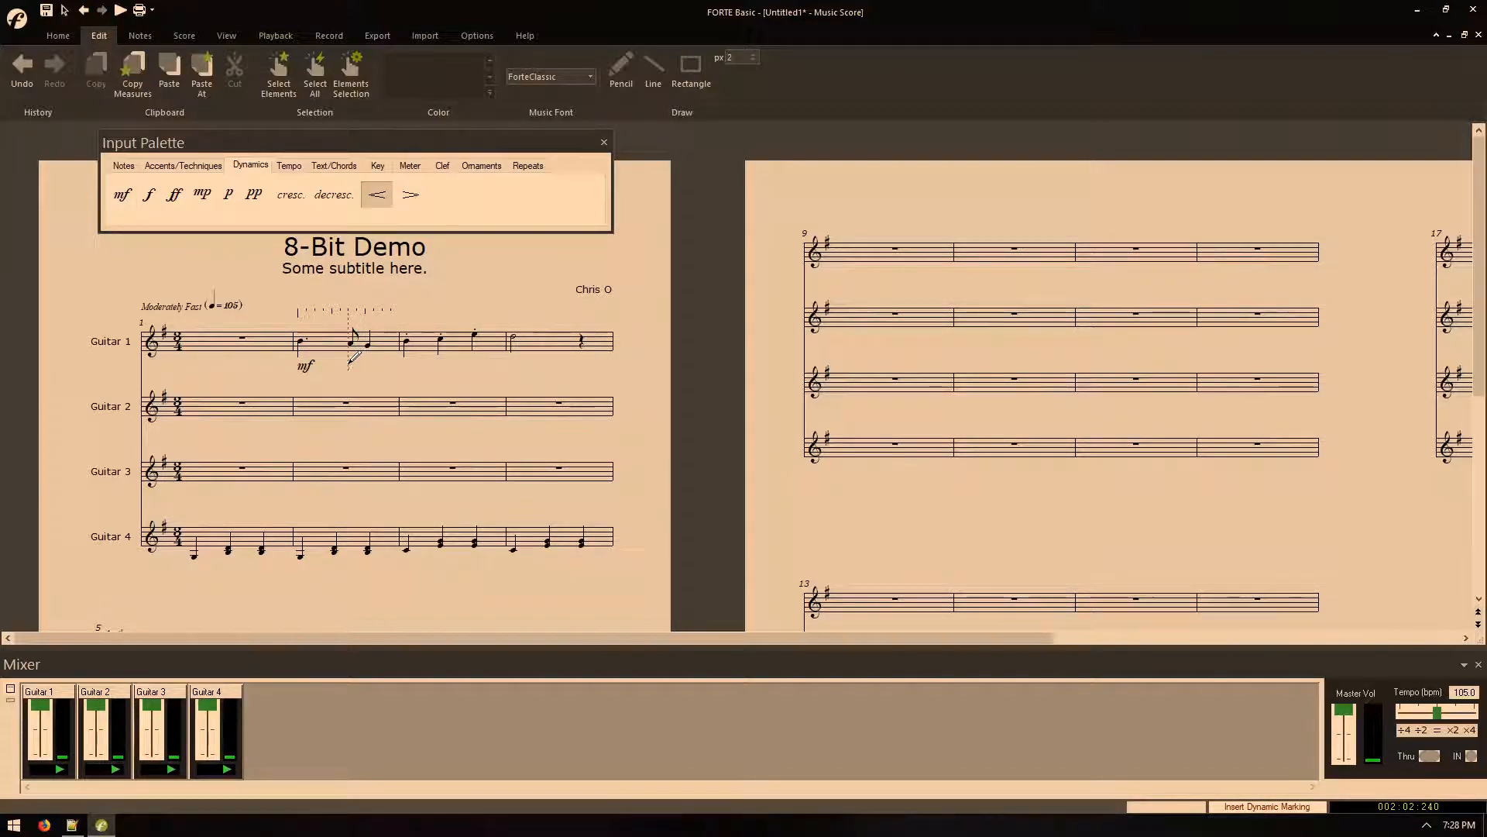
{"action": "left_click_drag", "start_coordinate": [353, 358], "coordinate": [481, 364]}
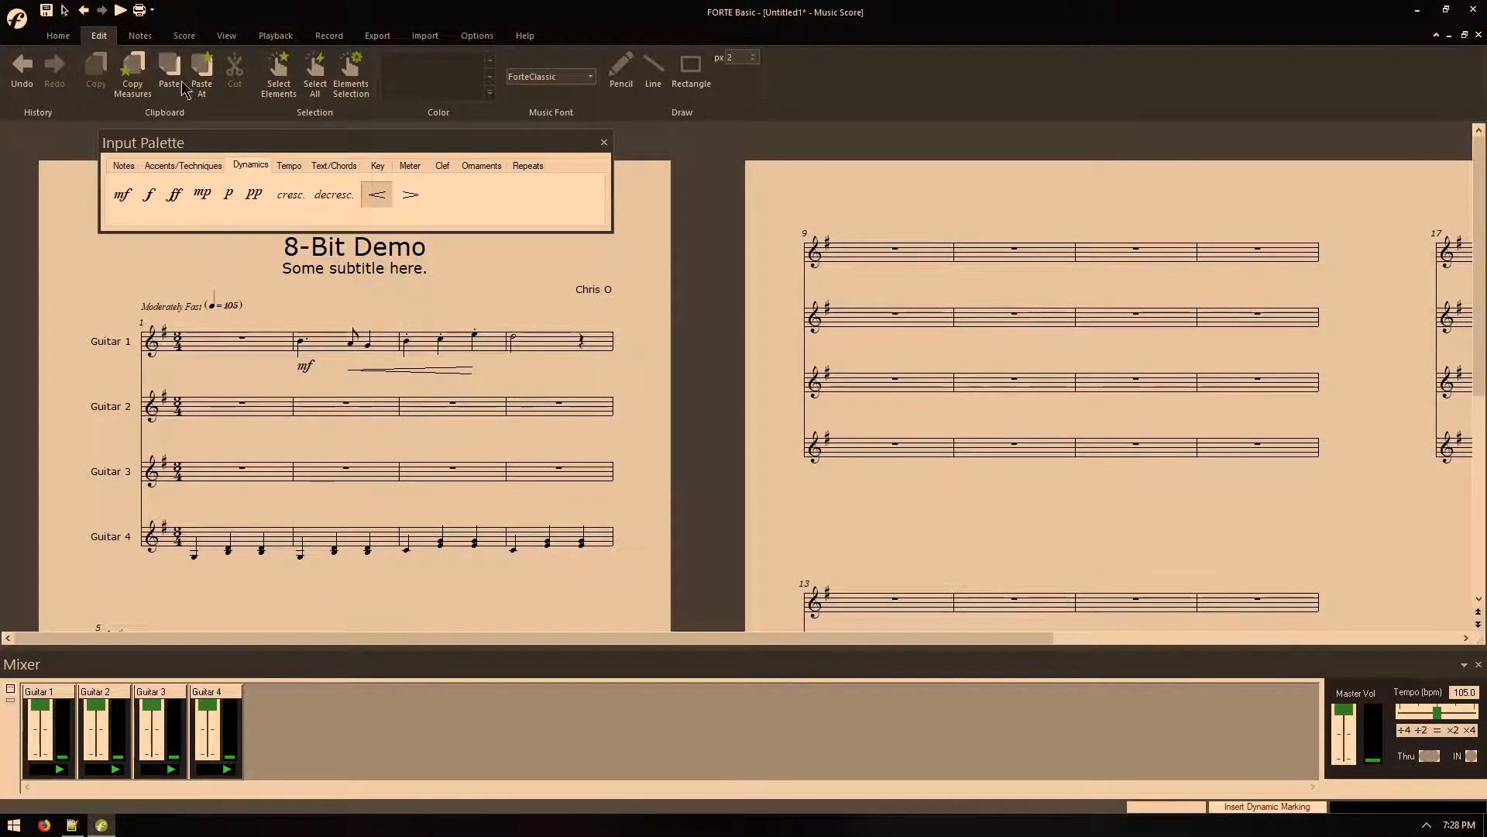
- Add an accel. tempo marking above Guitar 1, extending from the first note to the end of measure 2
{"action": "left_click", "coordinate": [290, 166]}
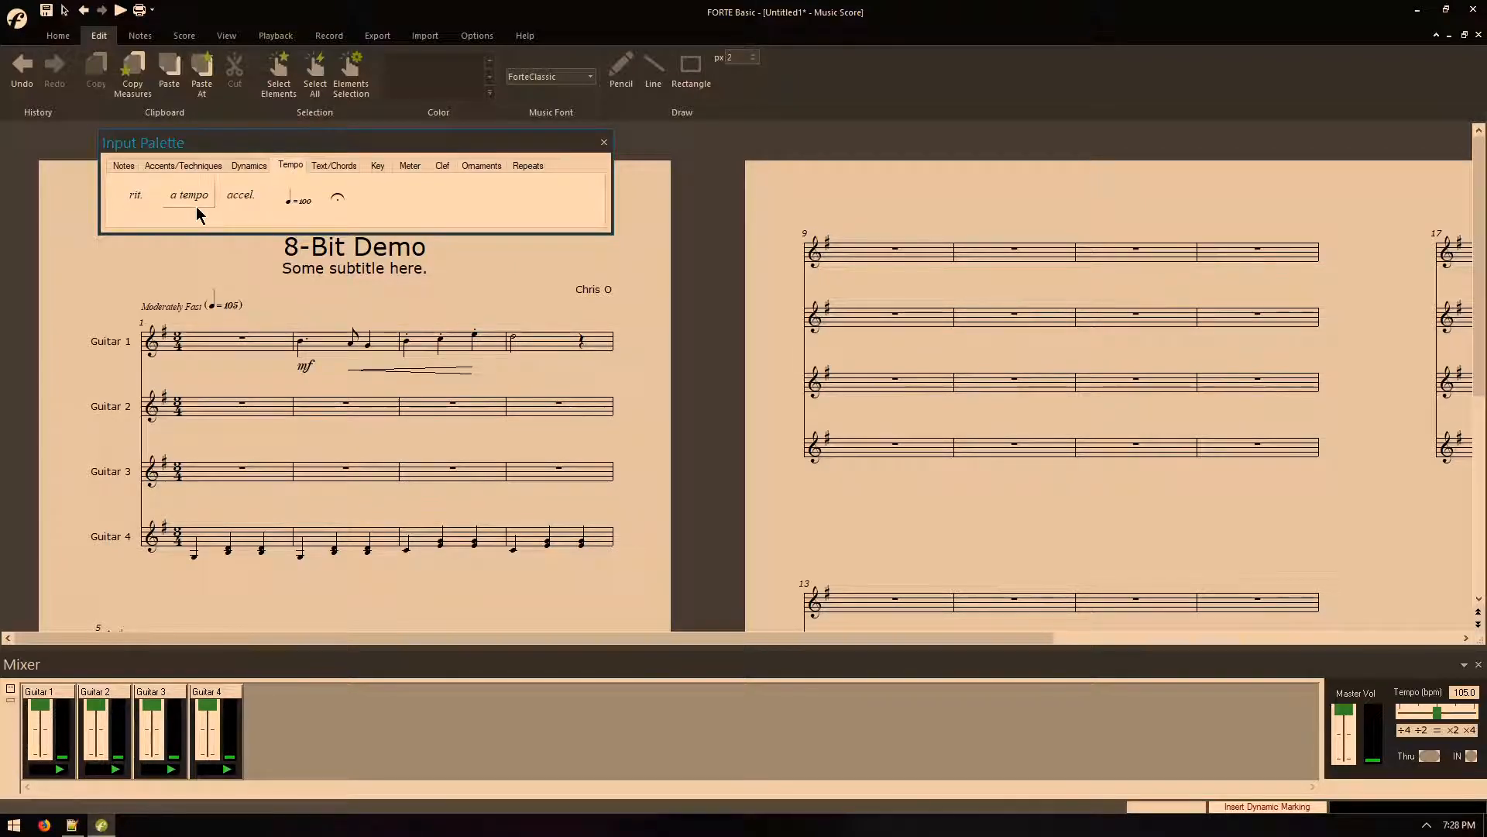
{"action": "left_click", "coordinate": [230, 203]}
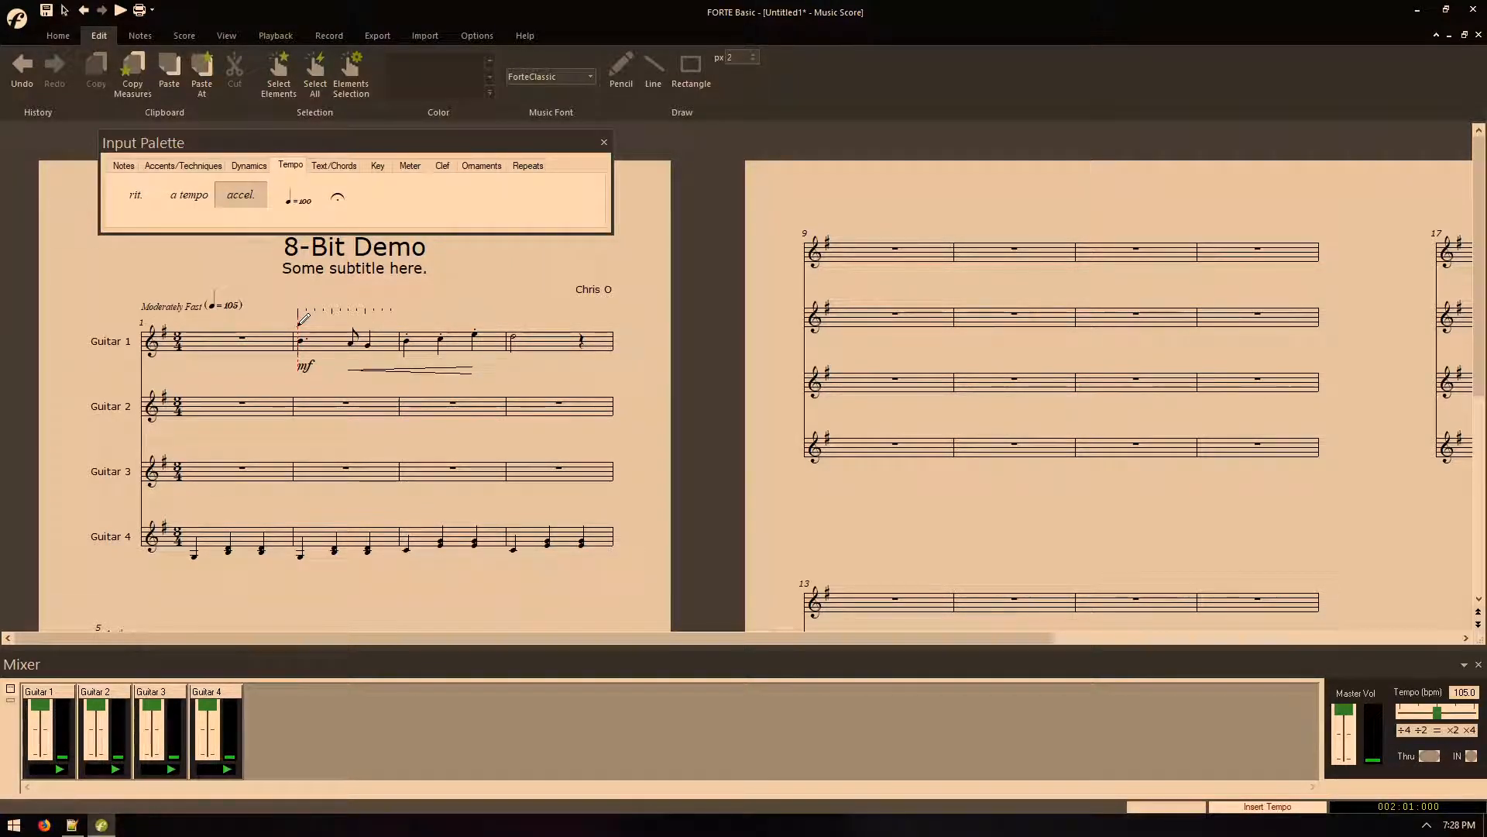
{"action": "mouse_move", "coordinate": [308, 317]}
{"action": "left_mouse_down"}
{"action": "mouse_move", "coordinate": [313, 290]}
{"action": "mouse_move", "coordinate": [294, 324]}
{"action": "mouse_move", "coordinate": [391, 315]}
{"action": "left_mouse_up"}
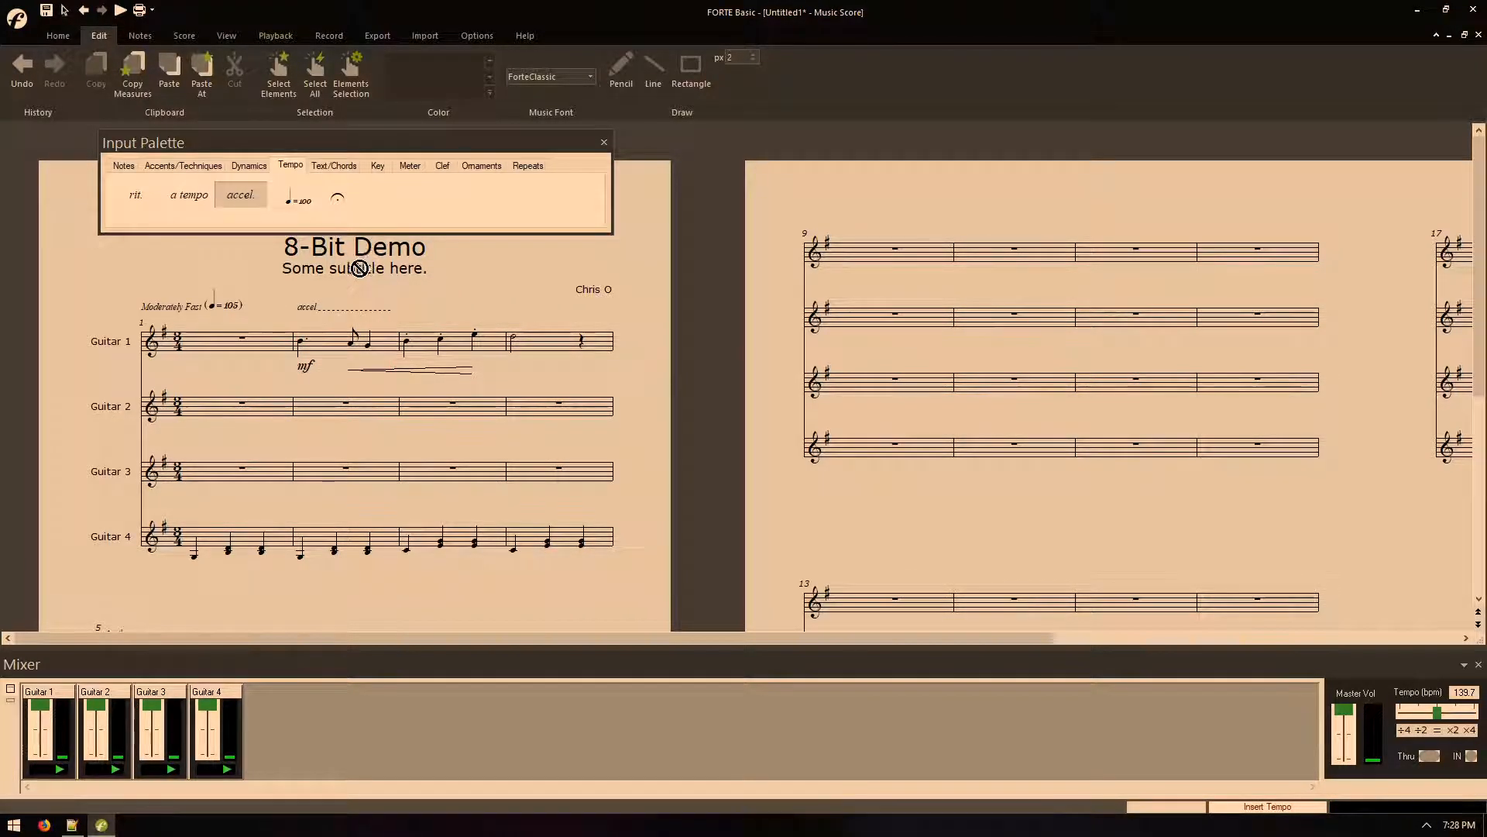
- Enclose measures 1 to 4 with start and end repeat barlines
{"action": "left_click", "coordinate": [411, 165]}
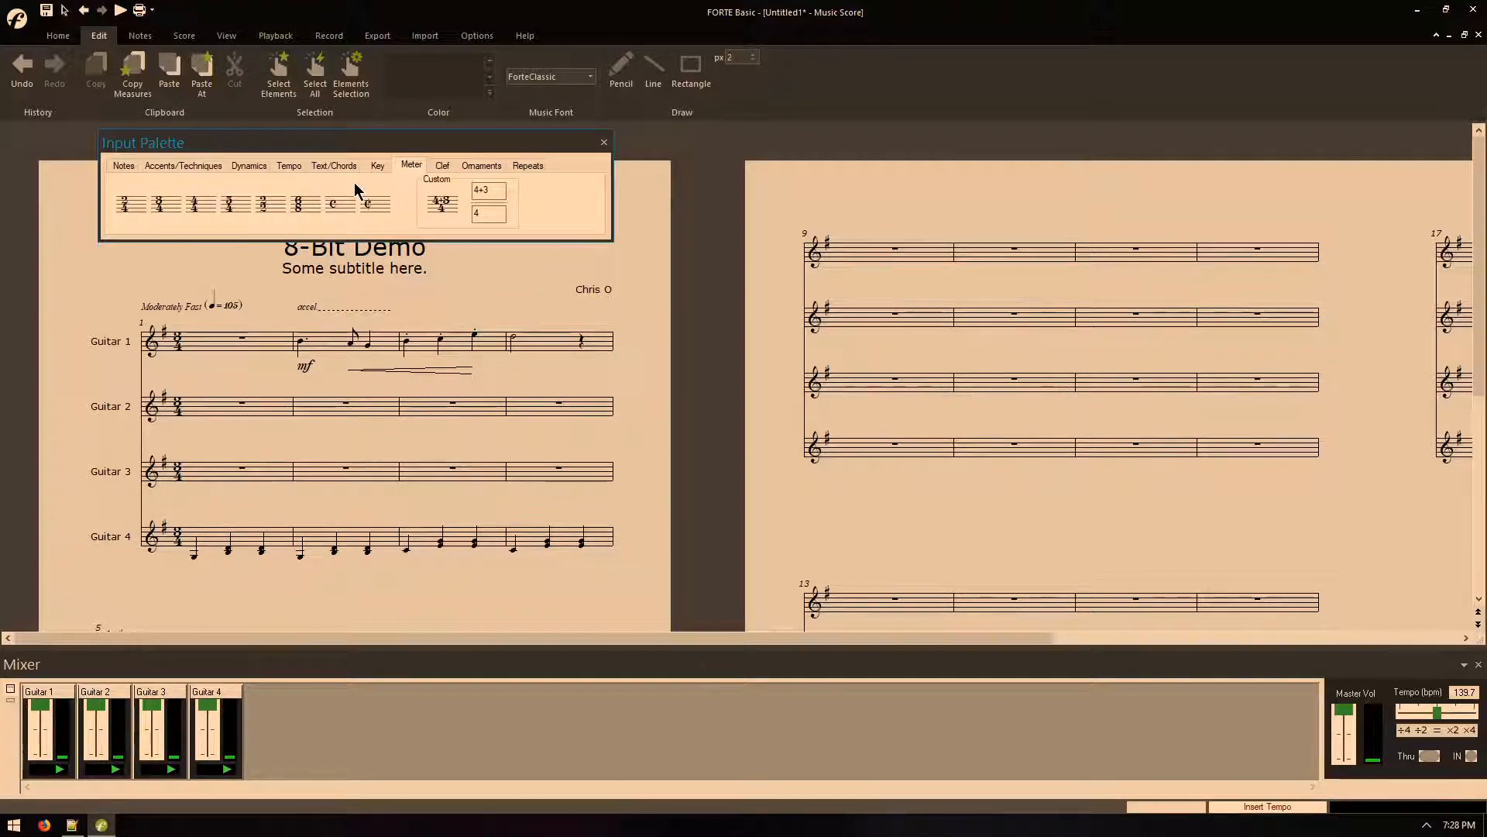
{"action": "left_click", "coordinate": [377, 166]}
{"action": "left_click", "coordinate": [443, 165]}
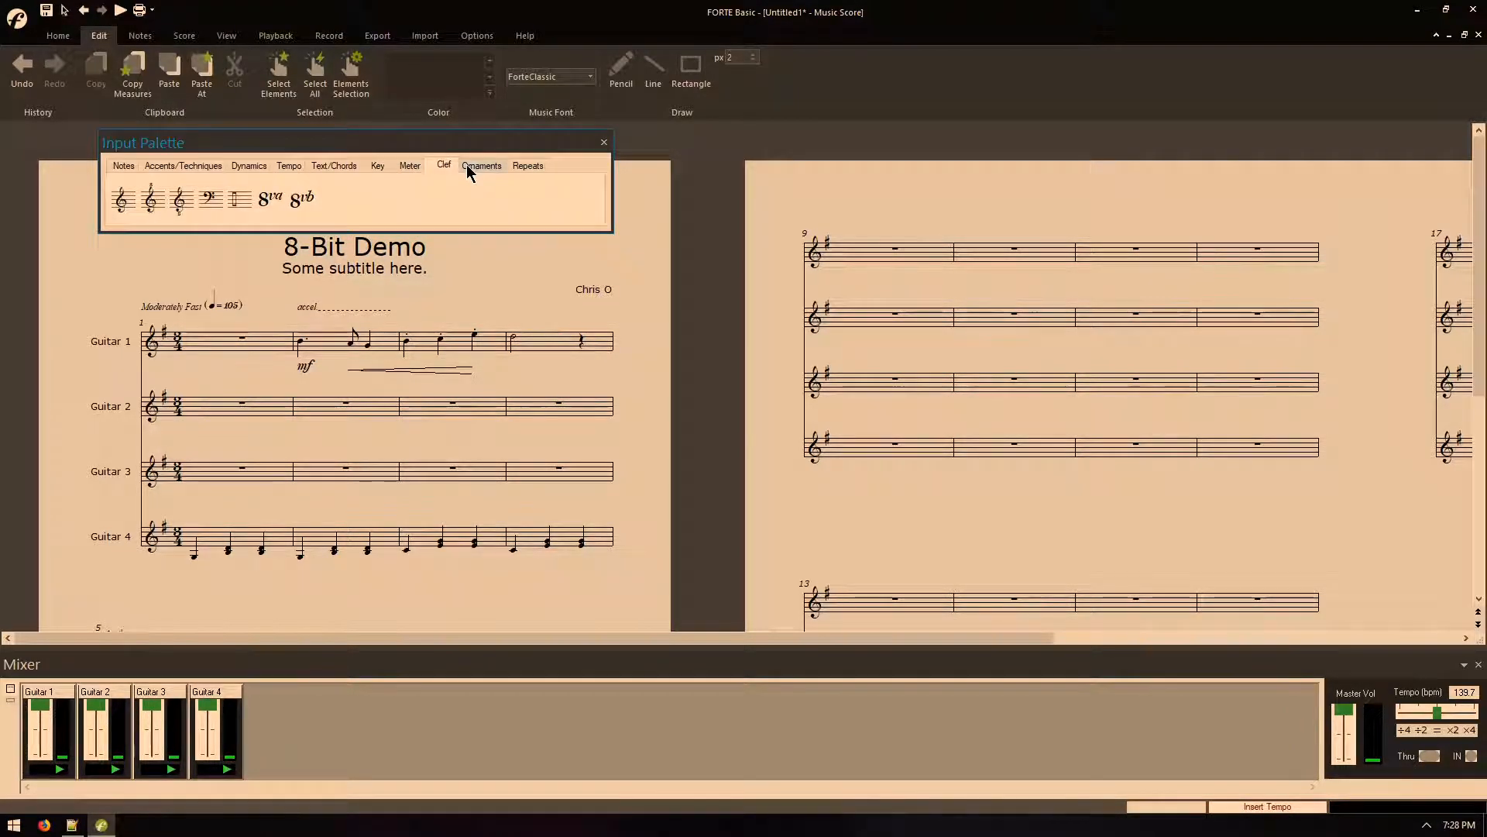
{"action": "left_click", "coordinate": [478, 166]}
{"action": "left_click", "coordinate": [524, 170]}
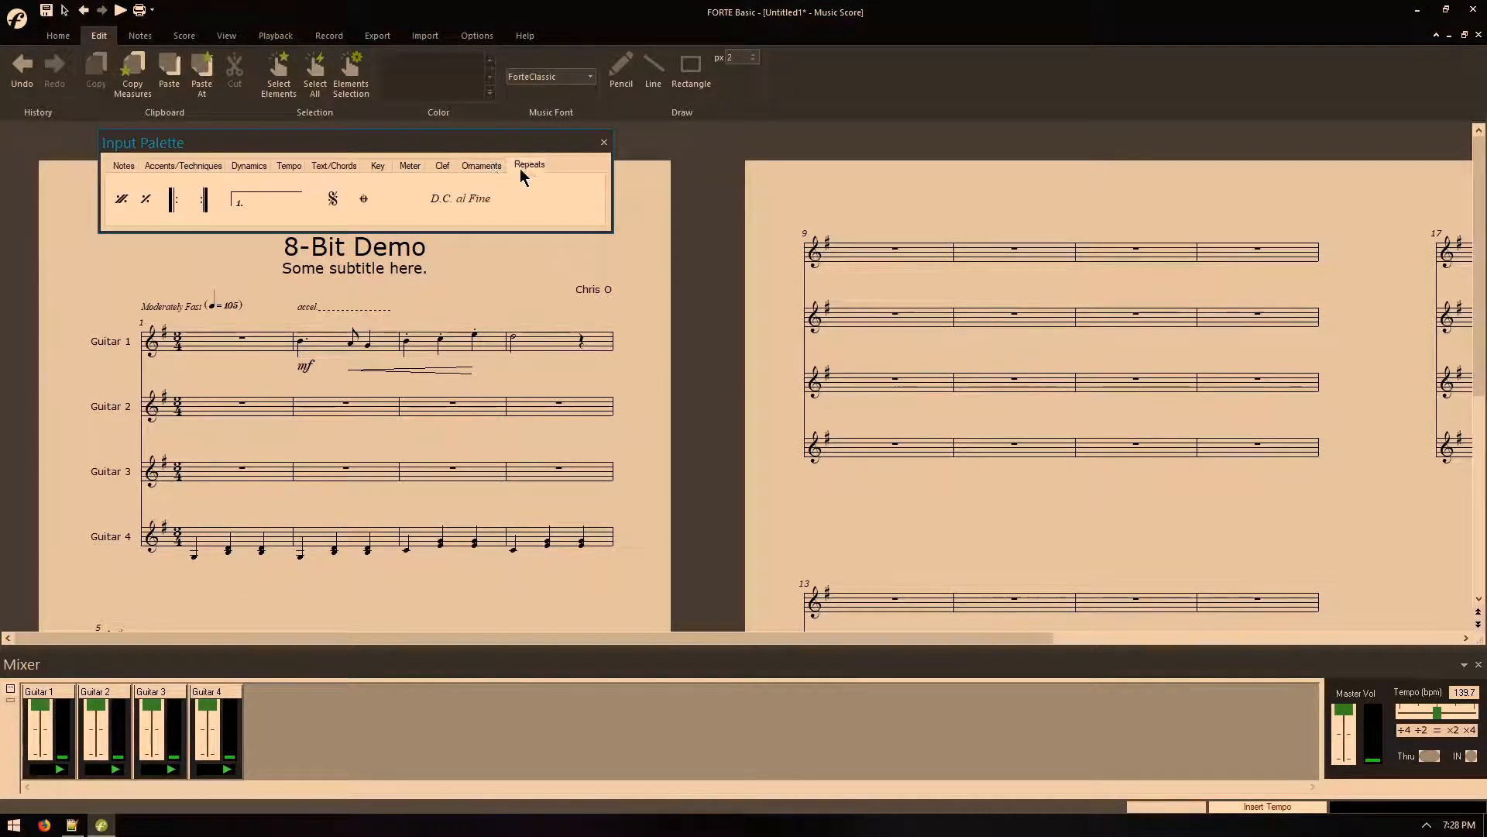
{"action": "left_click", "coordinate": [172, 199]}
- Draw a freehand pencil squiggle over Guitar 1's measures 3 and 4 and a rectangle spanning late measure 2 to early measure 3 across Guitars 1 and 2
{"action": "mouse_move", "coordinate": [470, 313]}
{"action": "left_mouse_down"}
{"action": "mouse_move", "coordinate": [488, 299]}
{"action": "mouse_move", "coordinate": [617, 326]}
{"action": "mouse_move", "coordinate": [642, 359]}
{"action": "left_mouse_up"}
{"action": "left_click", "coordinate": [690, 75]}
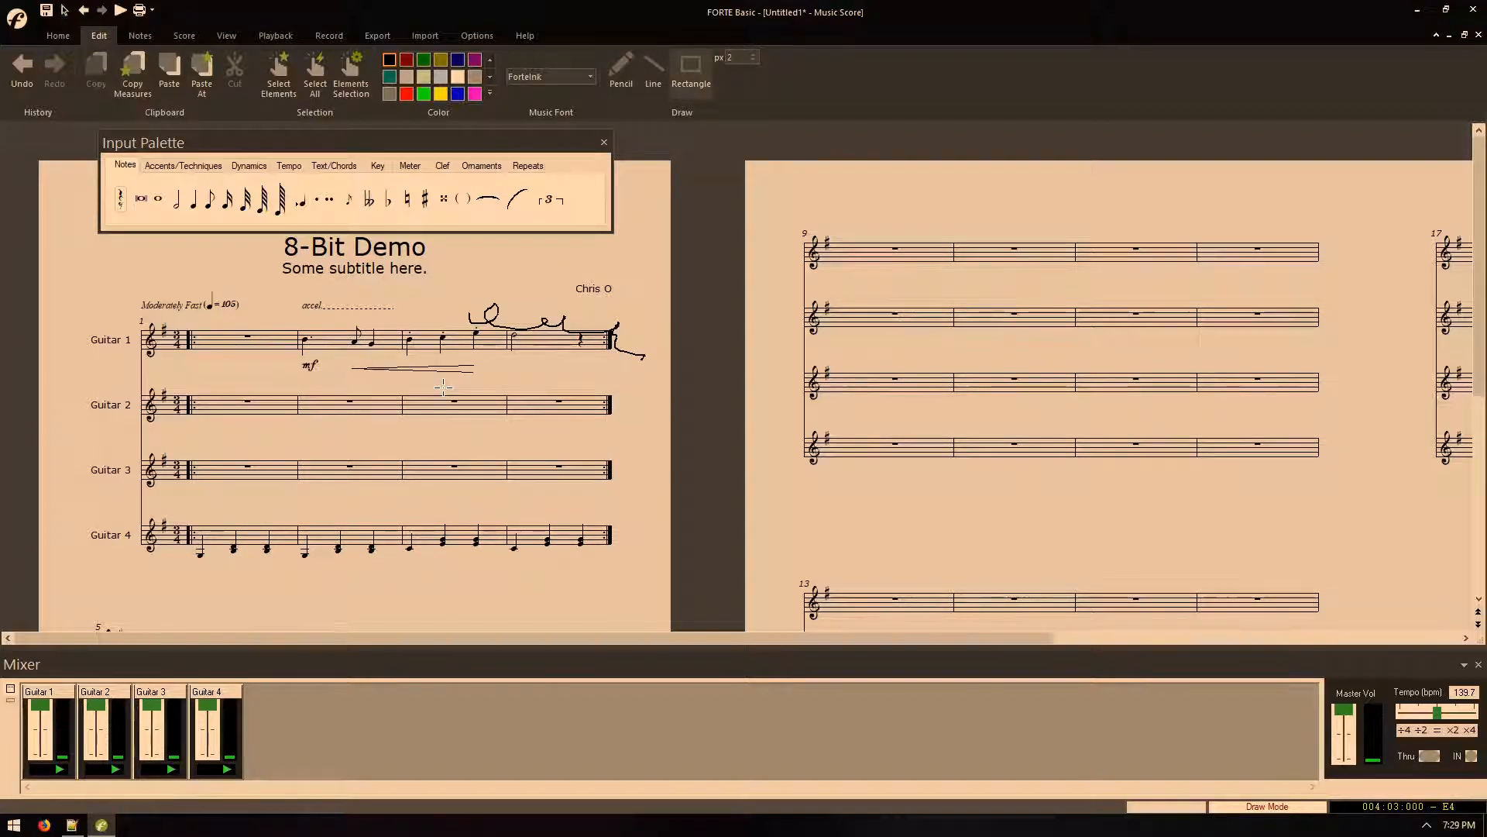
{"action": "left_click_drag", "start_coordinate": [343, 313], "coordinate": [438, 416]}
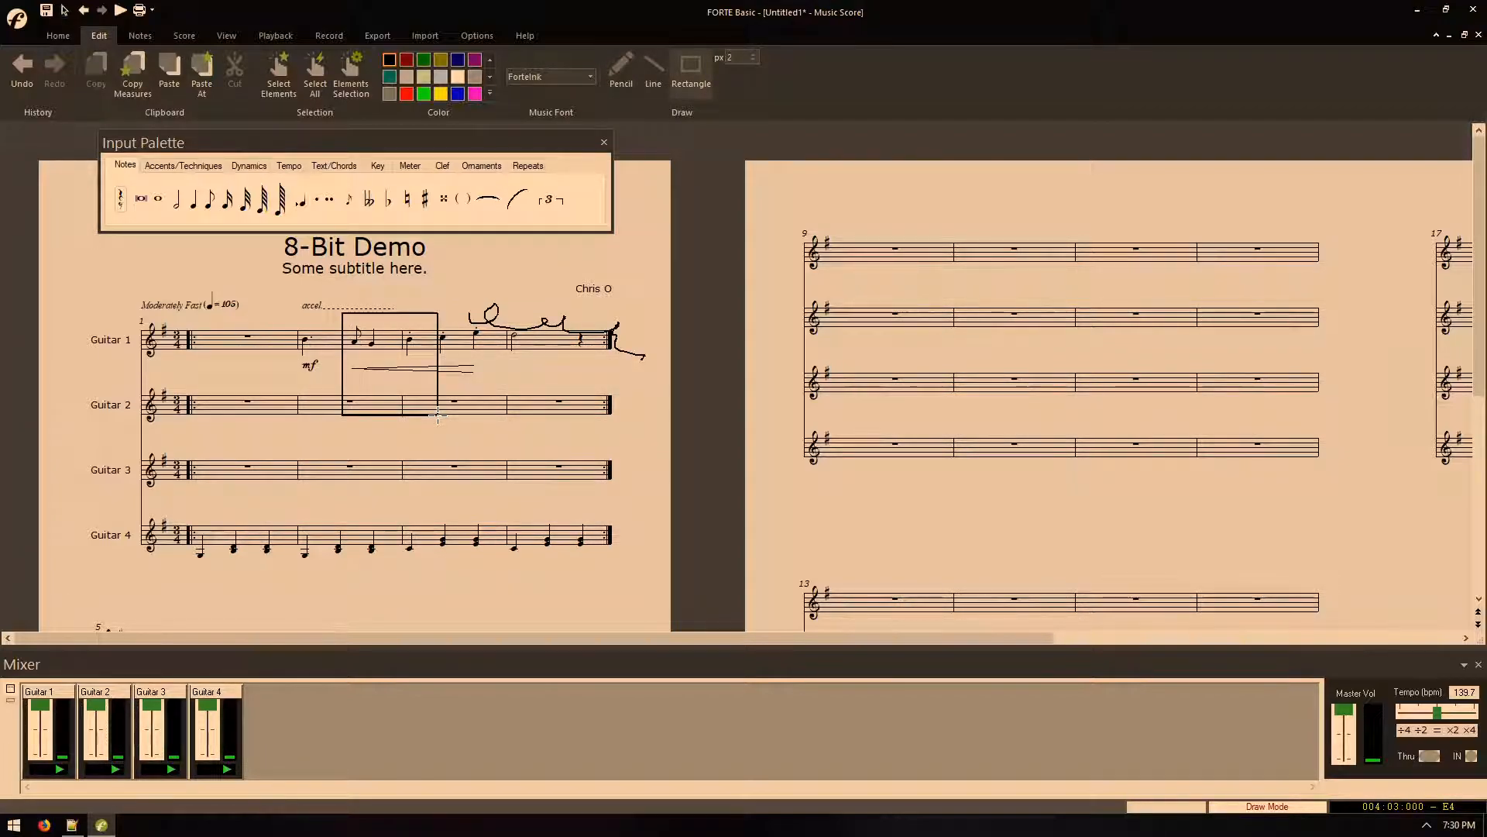